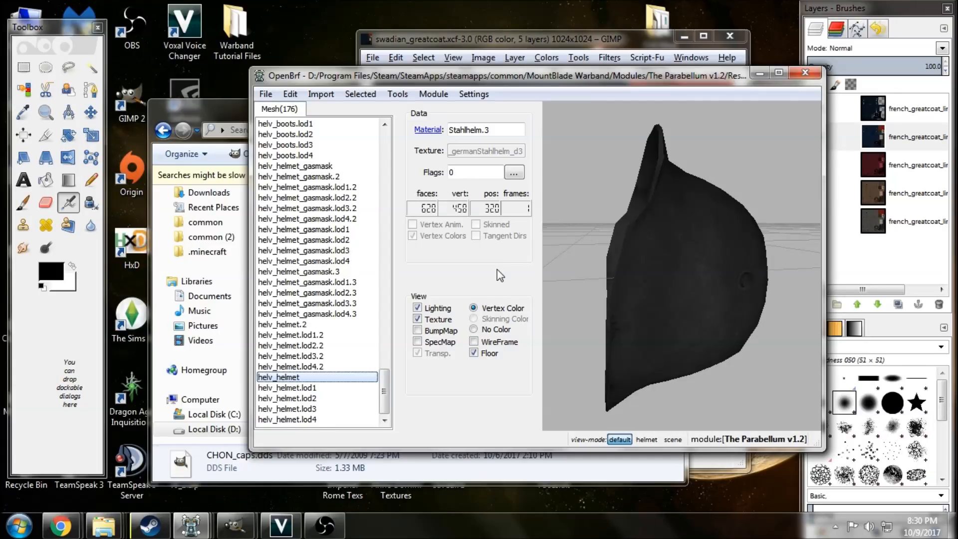
Examine the helv_helmet mesh, then view helv_helmet2 together with helv_helmet2.1 as one combined helmet.
mouse_move(665, 321)
left_mouse_down()
mouse_move(667, 340)
mouse_move(654, 328)
mouse_move(672, 352)
mouse_move(652, 327)
mouse_move(675, 320)
mouse_move(577, 324)
mouse_move(662, 319)
left_mouse_up()
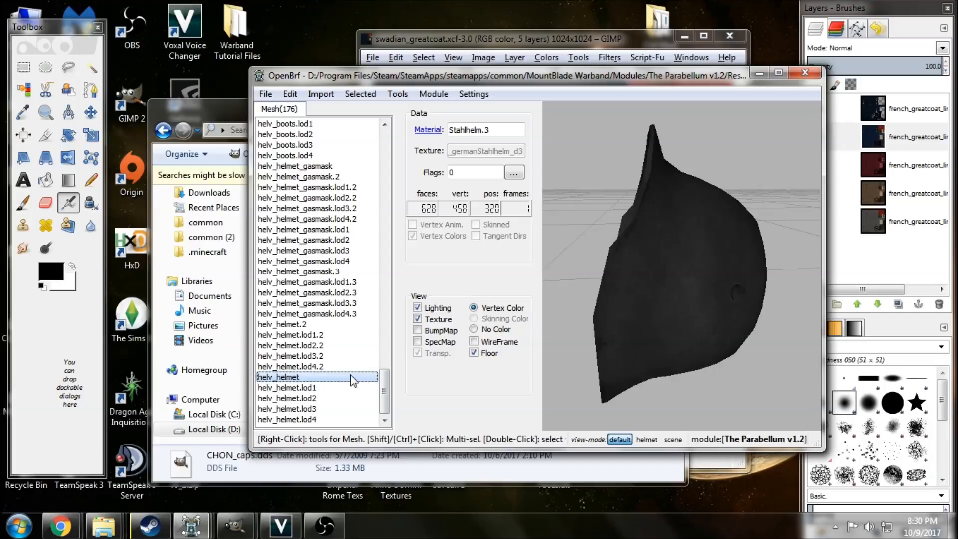
scroll(359, 232, "up", 4)
scroll(359, 231, "up", 4)
left_click(338, 209)
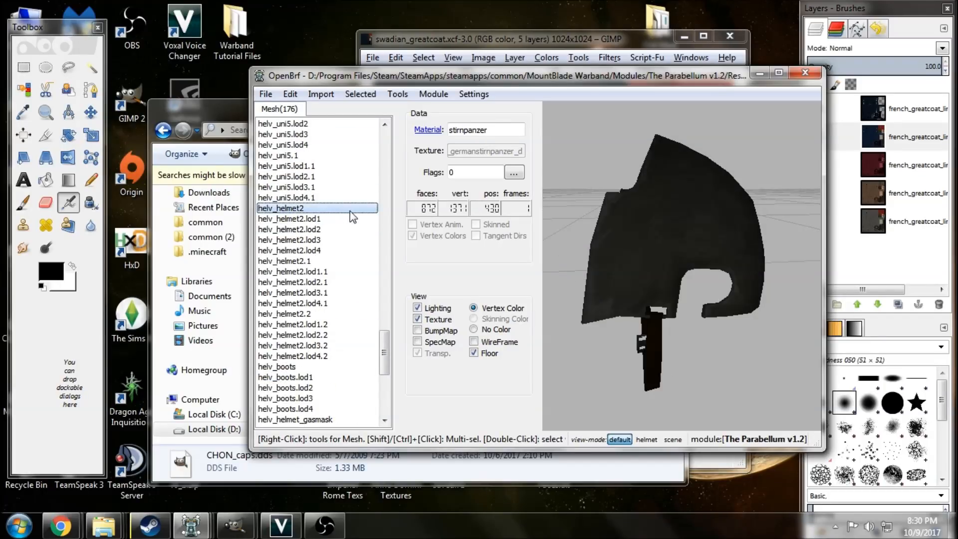
left_click(331, 261, "ctrl")
left_click_drag(661, 271, 637, 273)
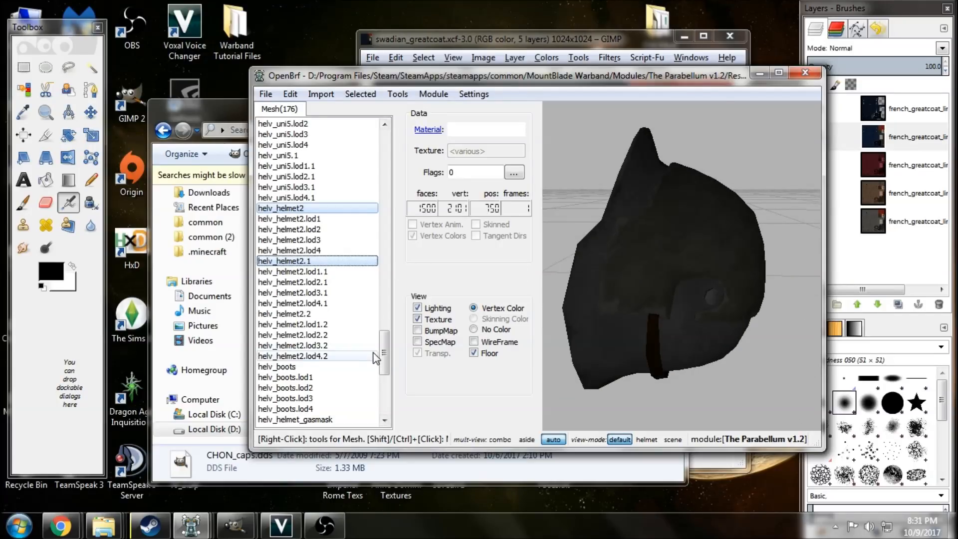
View the helv_helmet_gasmask and helv_helmet_gasmask.3 meshes together and examine the combined model from several sides.
left_click_drag(386, 357, 388, 384)
left_click(352, 250)
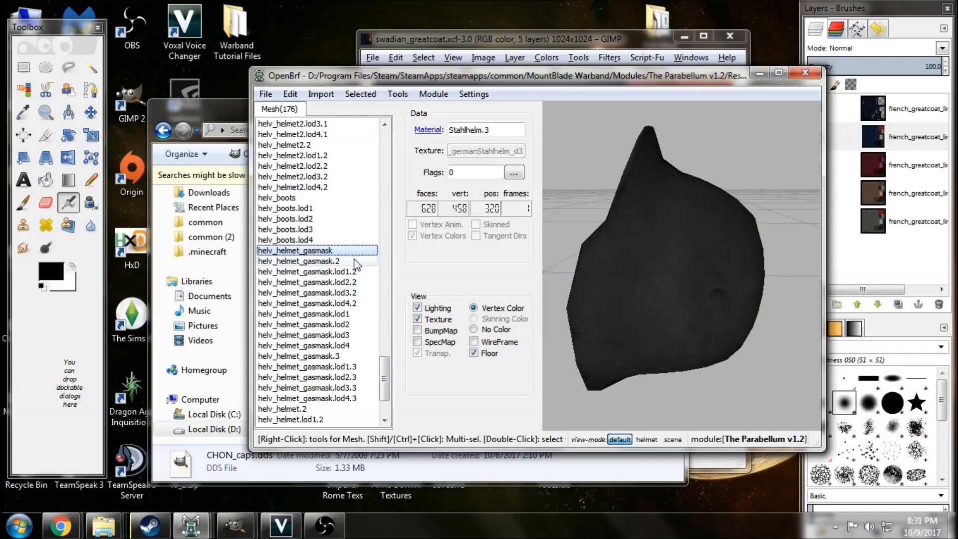
left_click(353, 355, "ctrl")
left_click_drag(648, 314, 738, 241)
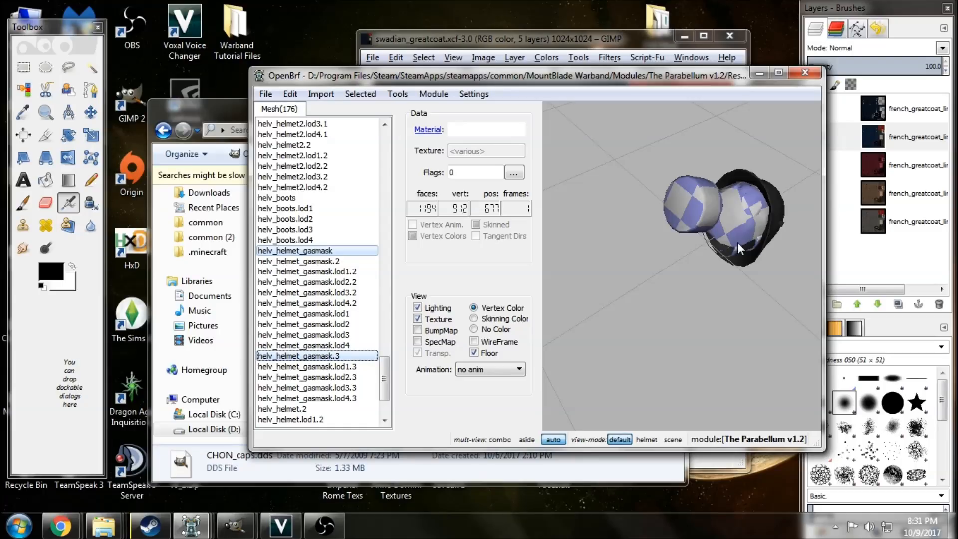
left_click_drag(693, 244, 665, 210)
left_click_drag(723, 275, 727, 215)
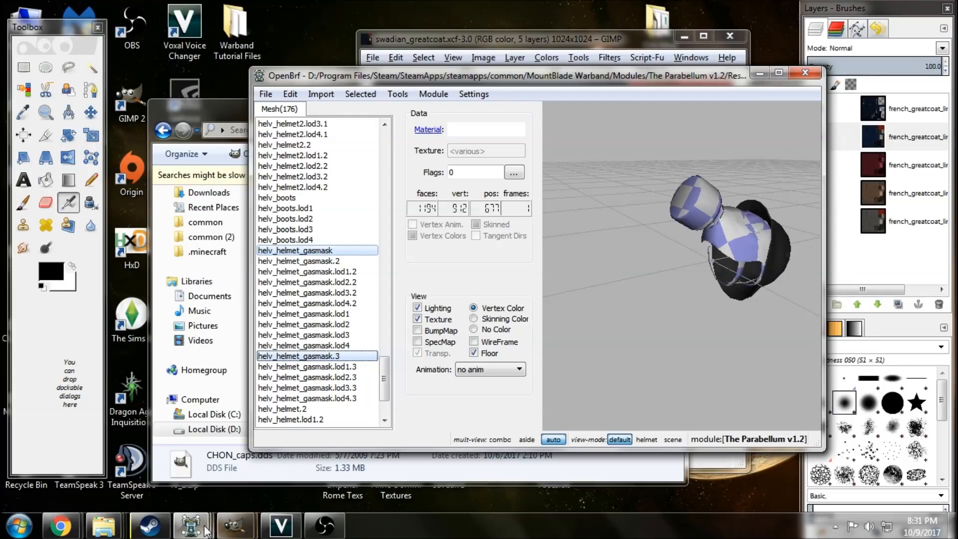
Switch to the Red Wars 1.88 caps file and examine the chon_cap_d.1 and chon_cap_d.0 parts together.
mouse_move(206, 530)
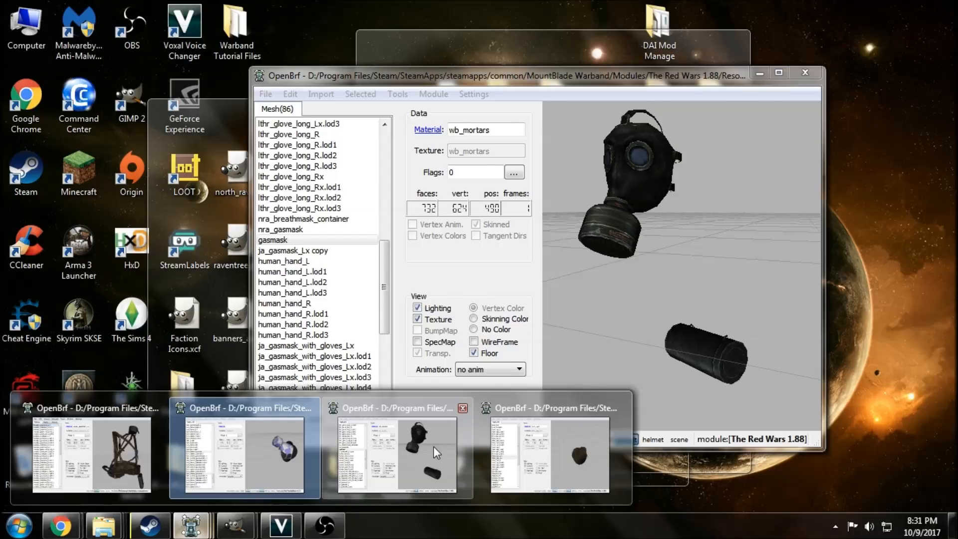
left_click(581, 454)
left_click_drag(686, 321, 633, 310)
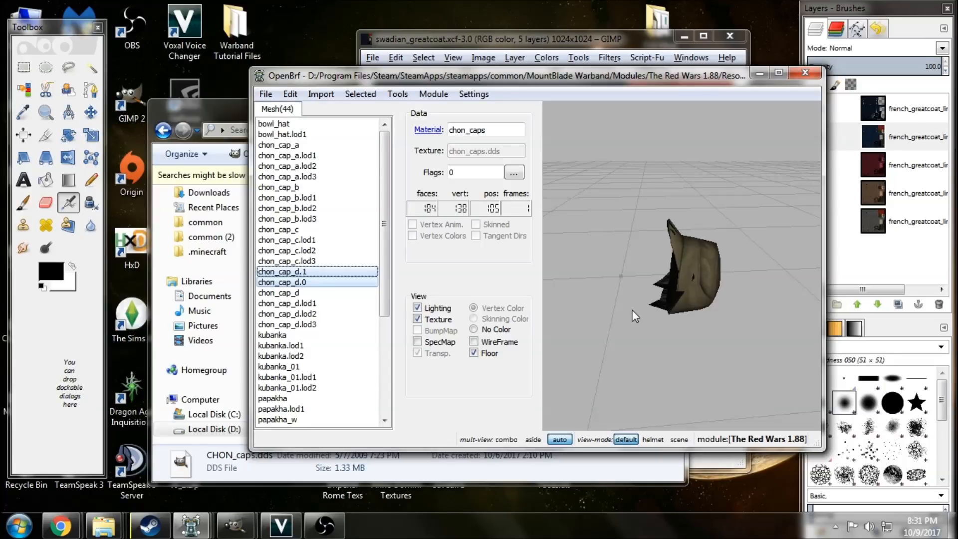
mouse_move(634, 316)
left_mouse_down()
mouse_move(635, 306)
mouse_move(606, 303)
mouse_move(643, 319)
left_mouse_up()
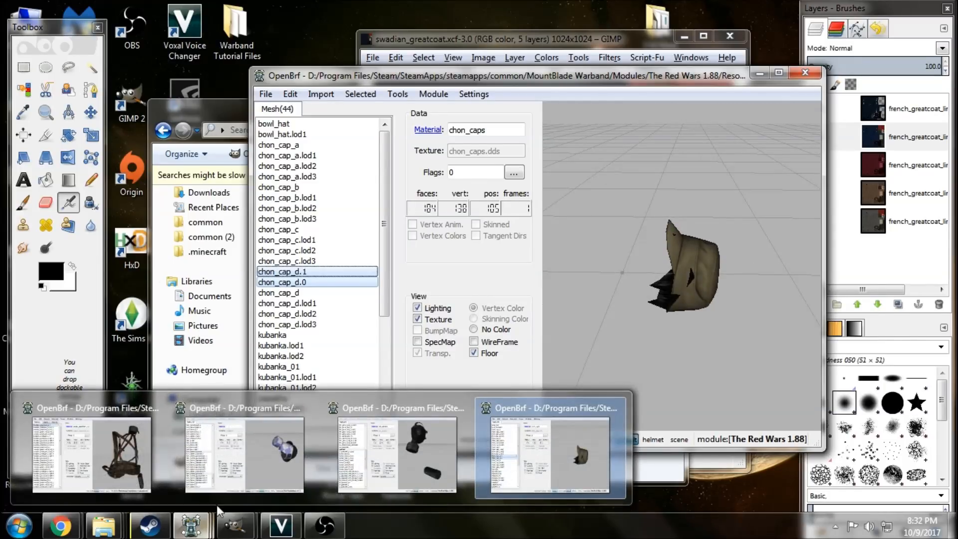
Return to the Parabellum v1.2 mesh file and examine the helv_hat3 mesh from the side and front.
mouse_move(382, 448)
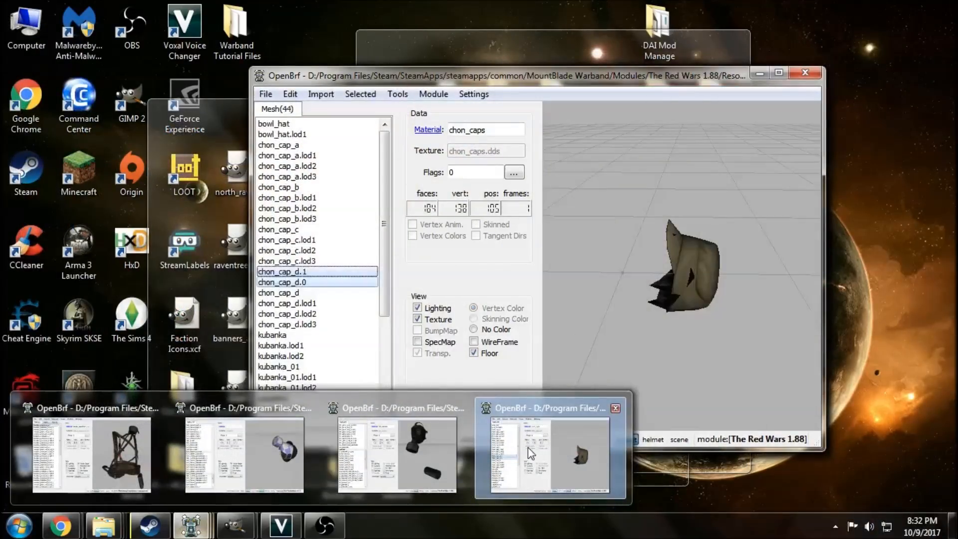
left_click(278, 451)
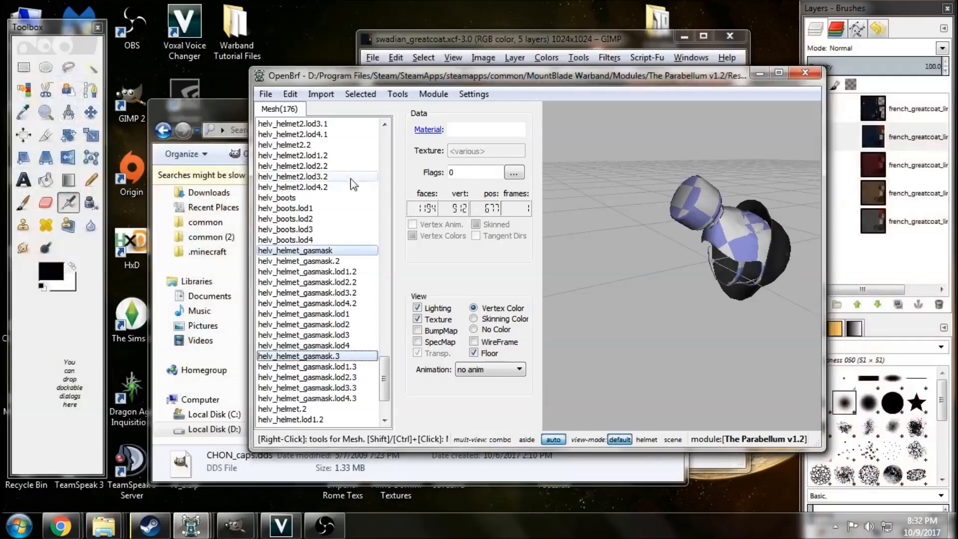
scroll(385, 379, "up", 3)
left_click_drag(385, 372, 390, 155)
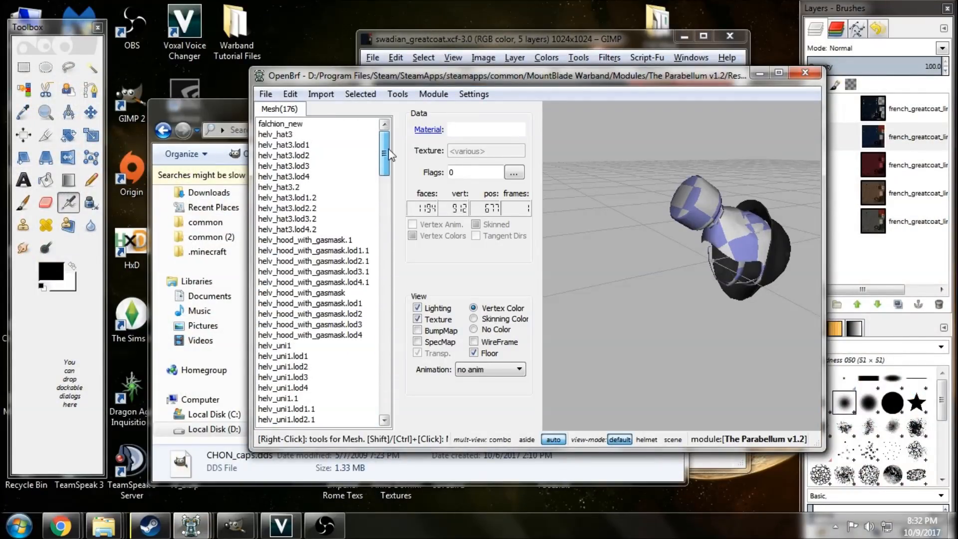
left_click(331, 135)
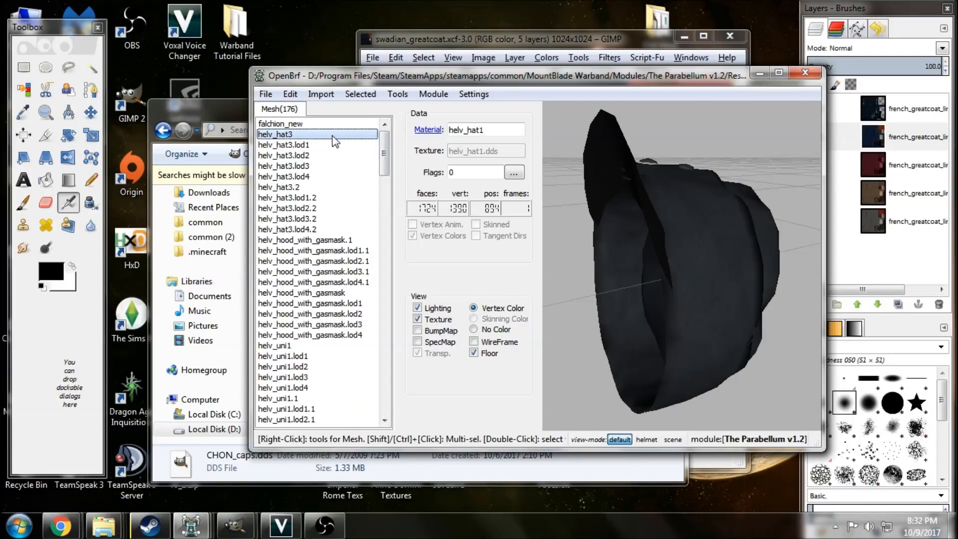
left_click_drag(644, 299, 633, 277)
left_click_drag(628, 328, 700, 319)
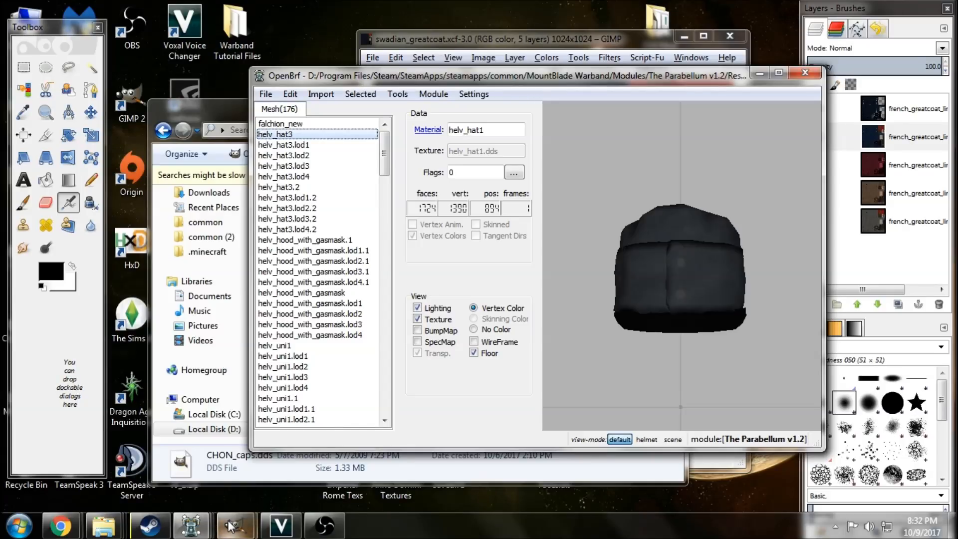
Switch to GIMP to look at the swadian_greatcoat texture and return to the helv_hat3 mesh in OpenBrf.
mouse_move(228, 524)
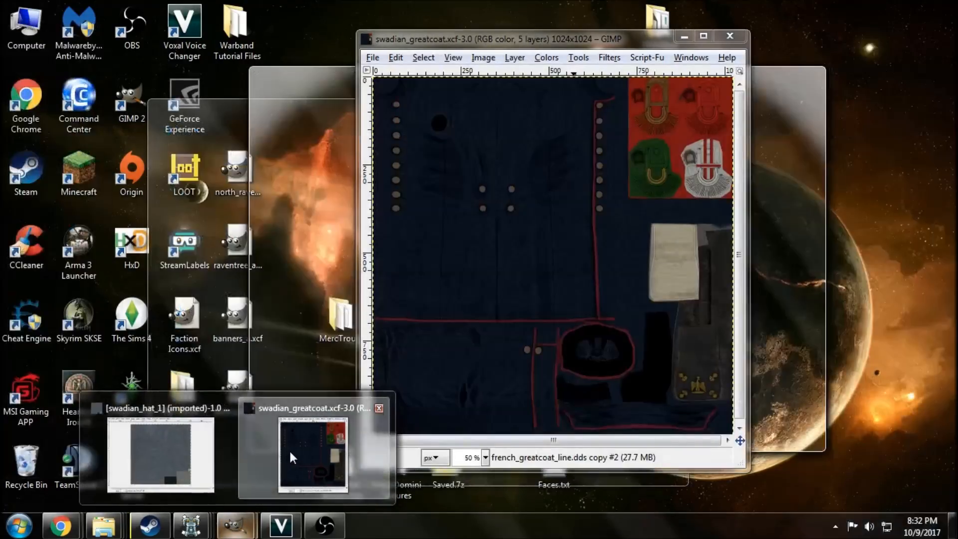
left_click(289, 449)
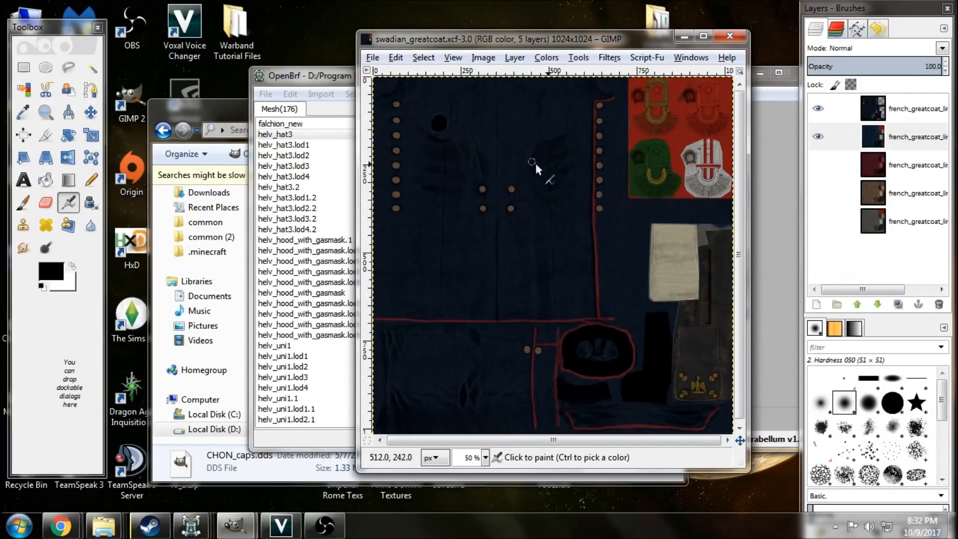
left_click(756, 88)
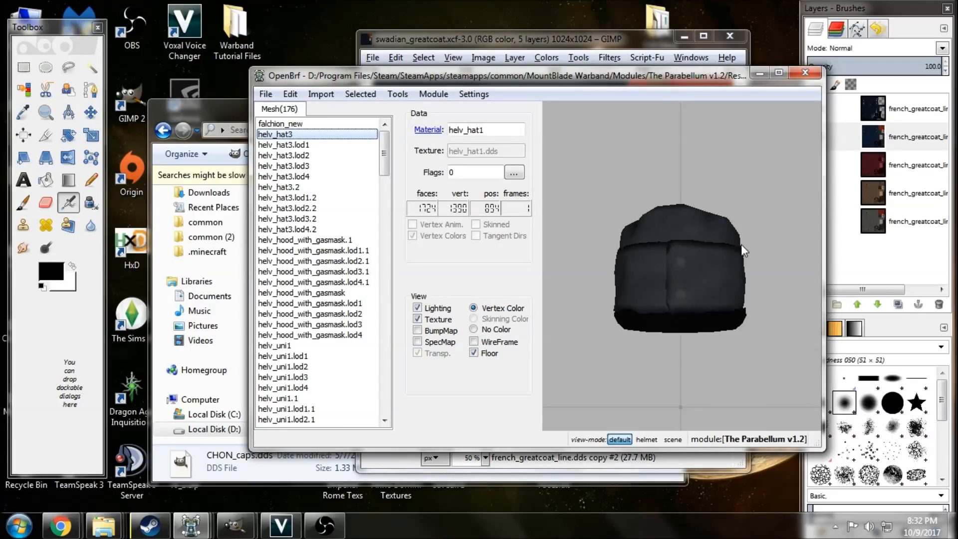
Open the helv_hat1 material of helv_hat3 and examine its bump, specular and diffuse textures.
left_click(427, 130)
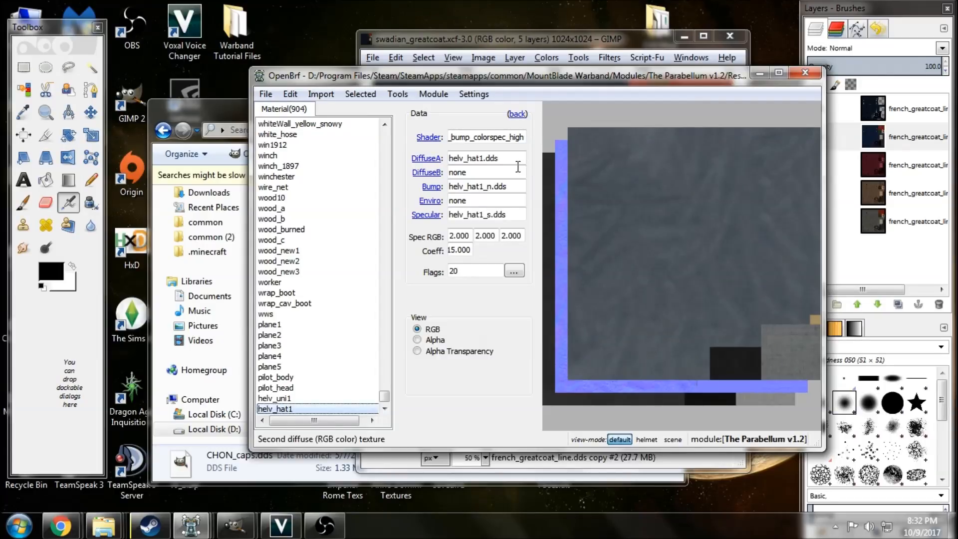
mouse_move(432, 192)
mouse_move(434, 222)
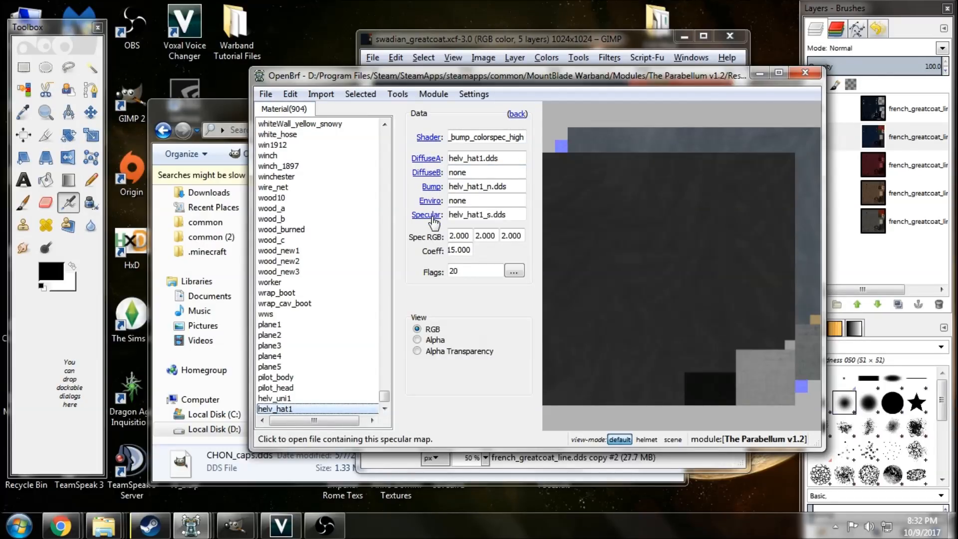
mouse_move(434, 164)
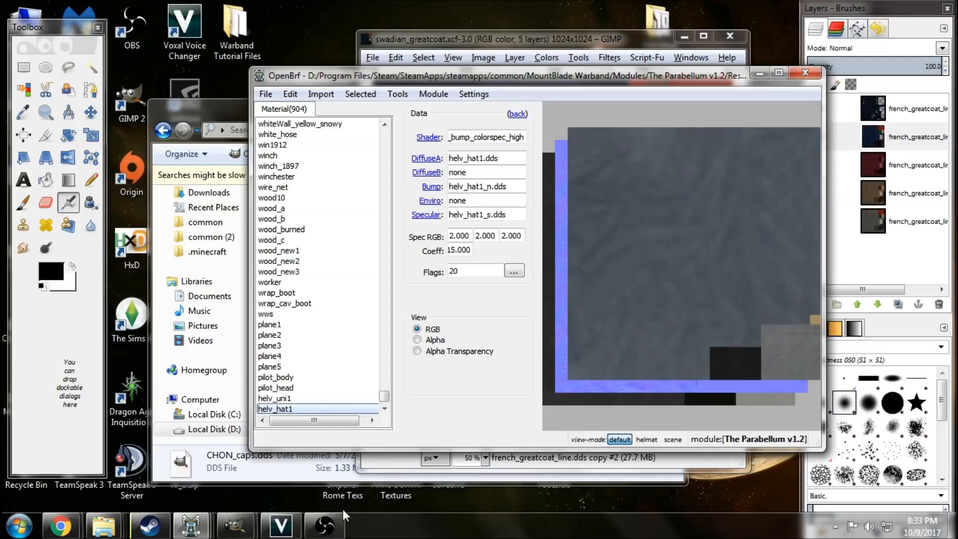
Go back to the Red Wars 1.88 caps file and examine the chon_cap_d parts from the side and front.
mouse_move(191, 525)
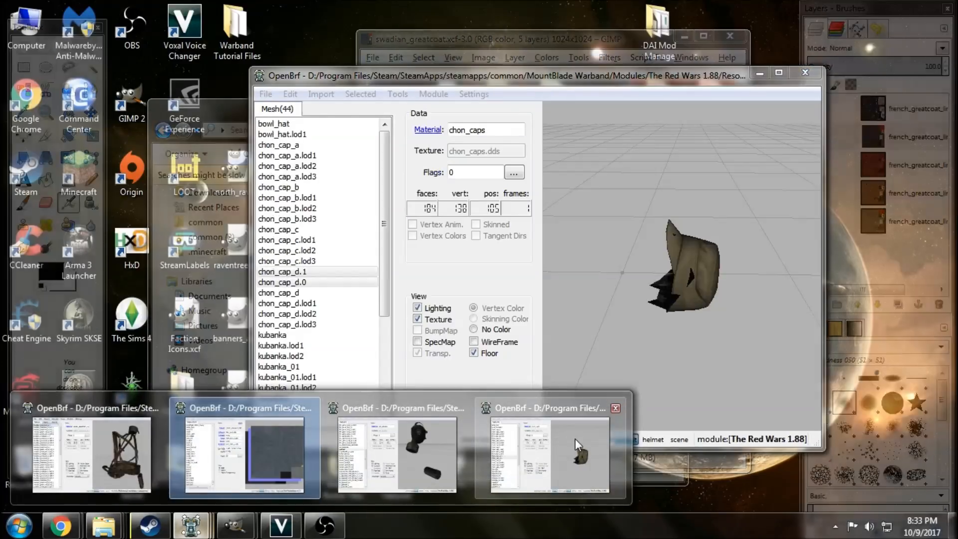
left_click(575, 438)
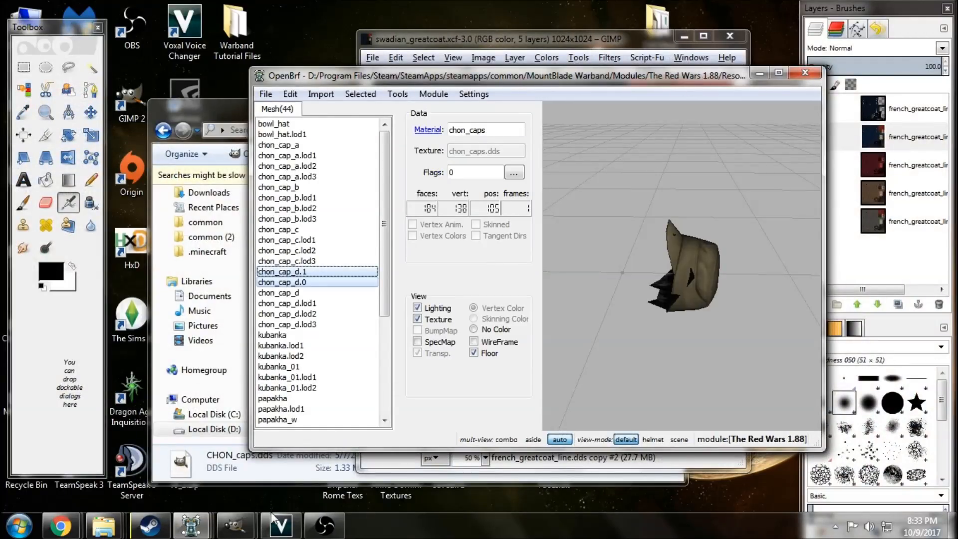
mouse_move(191, 525)
mouse_move(382, 430)
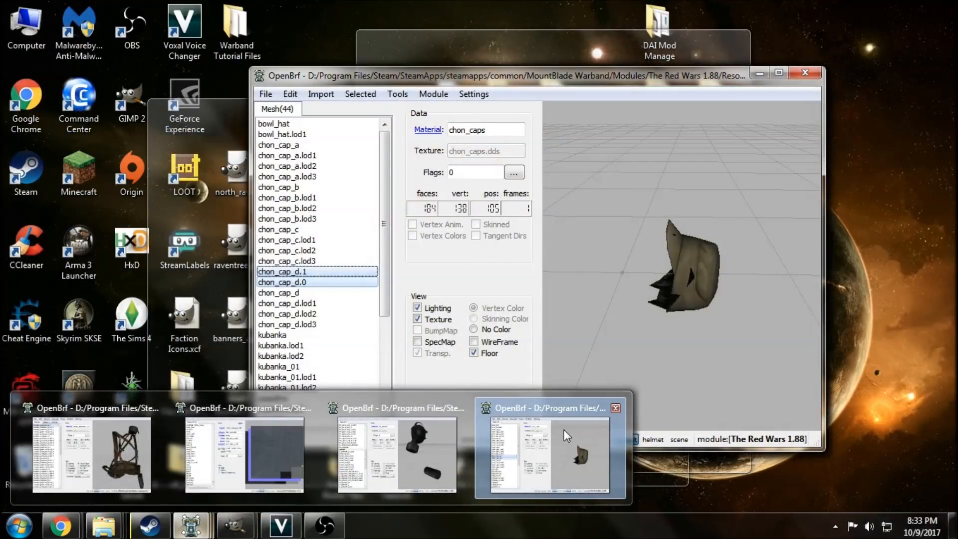
left_click(564, 430)
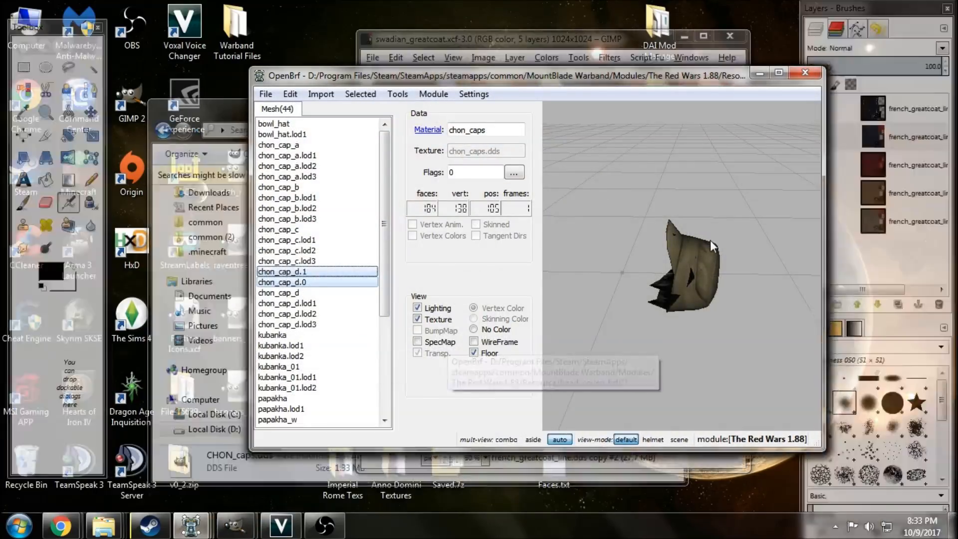
left_click_drag(650, 251, 656, 278)
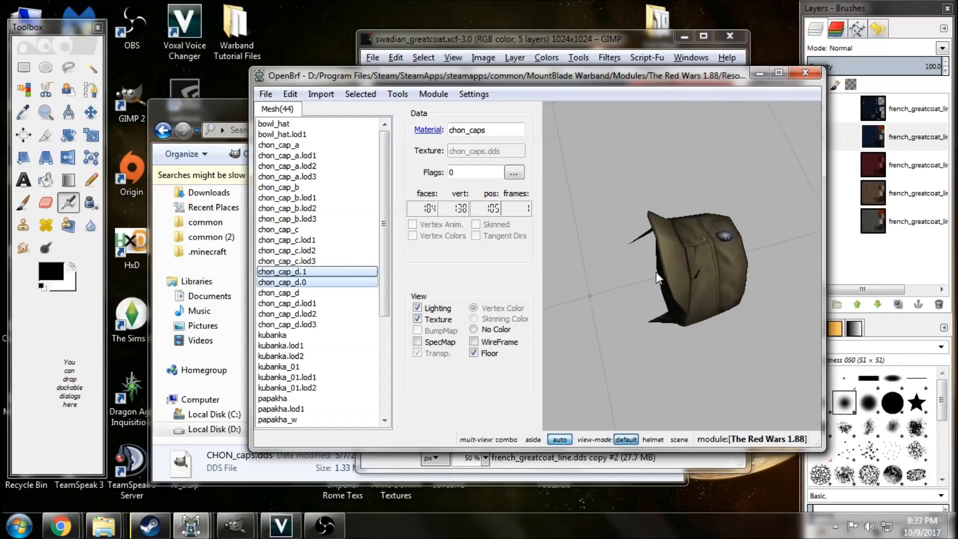
scroll(656, 280, "up", 5)
left_click_drag(638, 341, 659, 412)
scroll(599, 314, "down", 4)
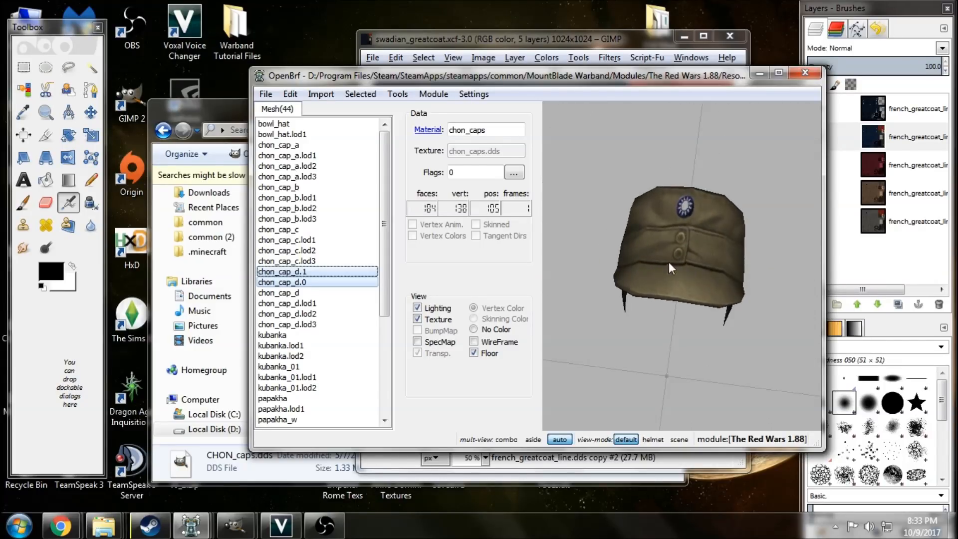
Examine the side of the chon_cap_d cap up close and try to open its chon_caps material, cancelling the save prompt.
left_click_drag(716, 311, 672, 275)
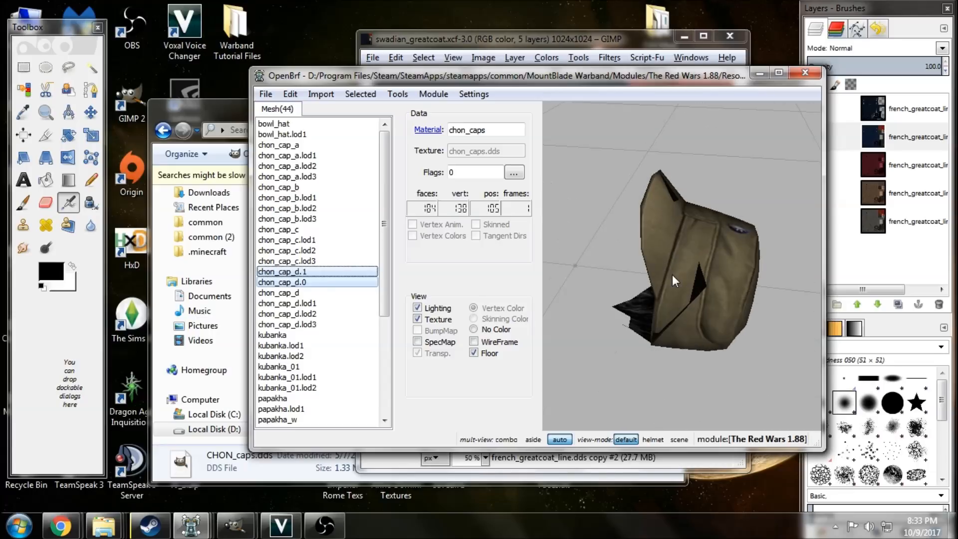
scroll(723, 253, "up", 3)
left_click_drag(732, 298, 691, 150)
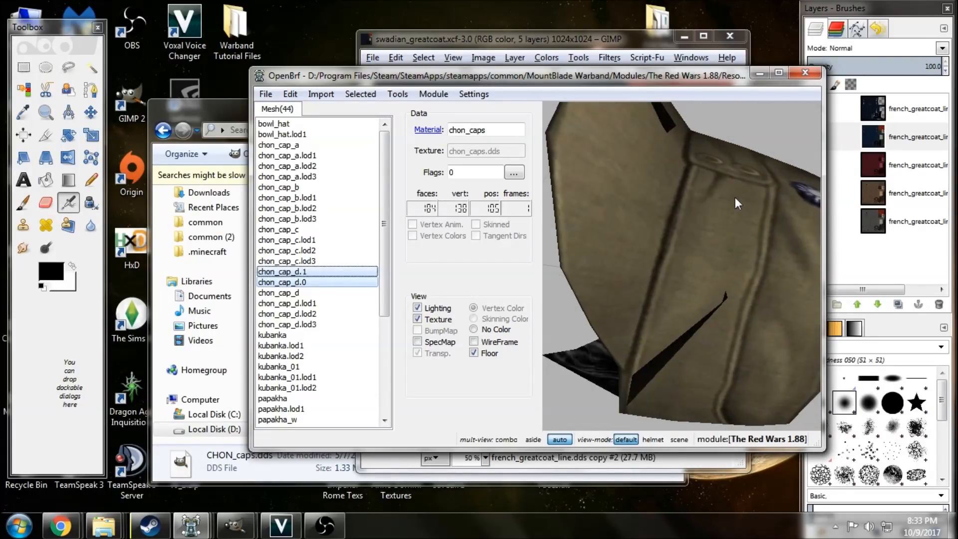
scroll(746, 185, "down", 10)
left_click_drag(709, 333, 663, 264)
left_click(431, 129)
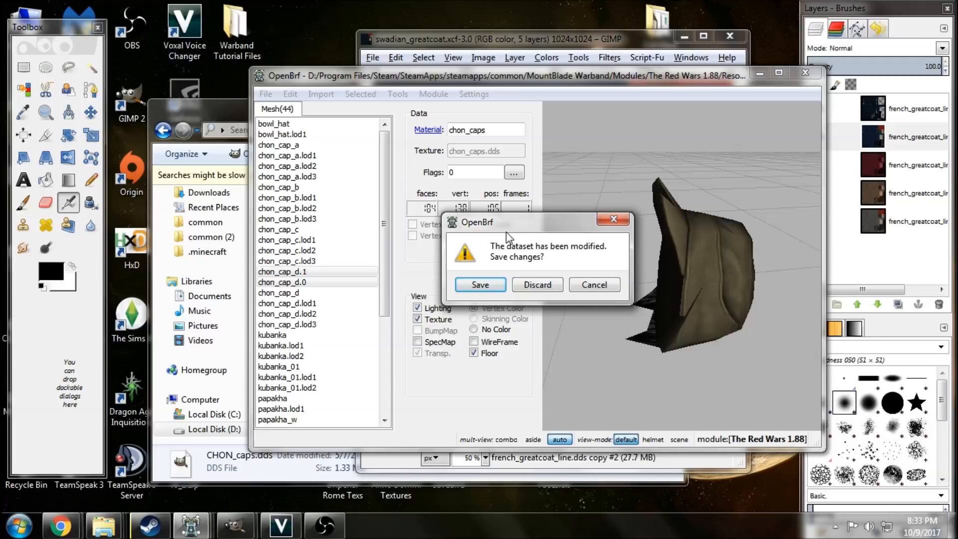
left_click(589, 285)
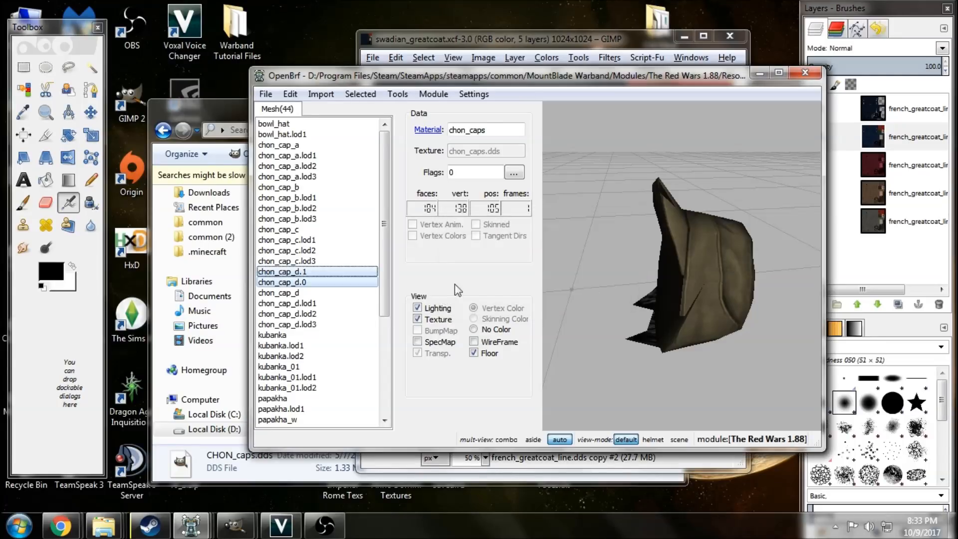
Split the chon_cap_c mesh into connected sub-meshes.
left_click(338, 283)
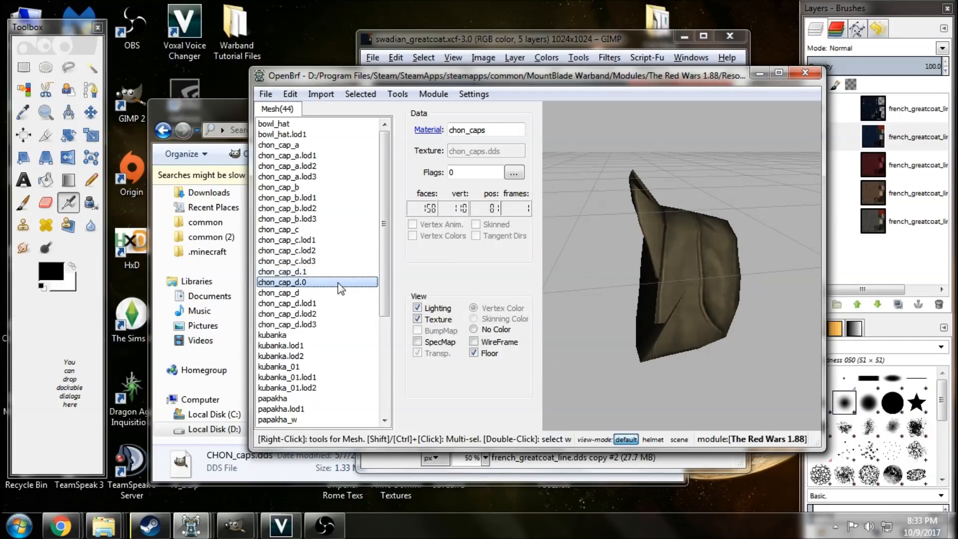
left_click(311, 230)
left_click_drag(624, 259, 664, 305)
right_click(311, 231)
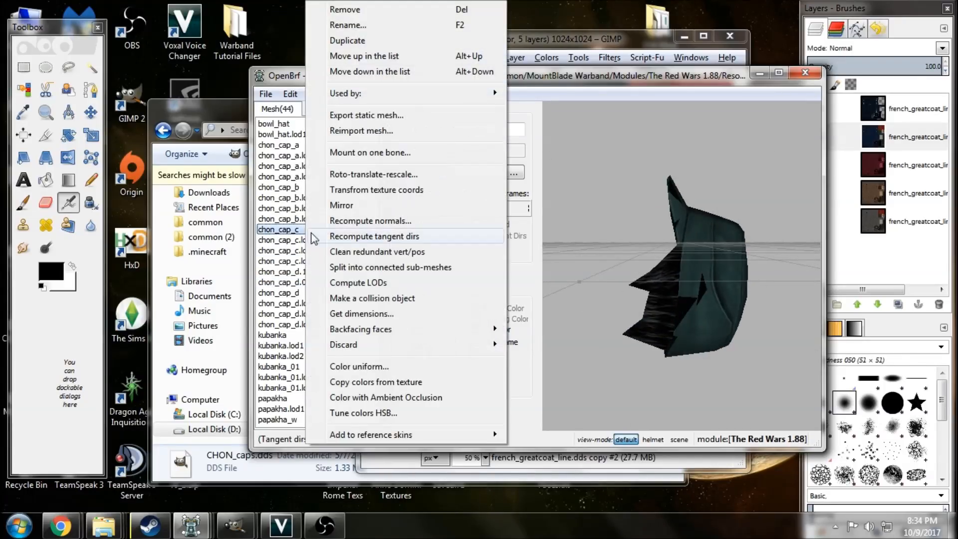
left_click(374, 268)
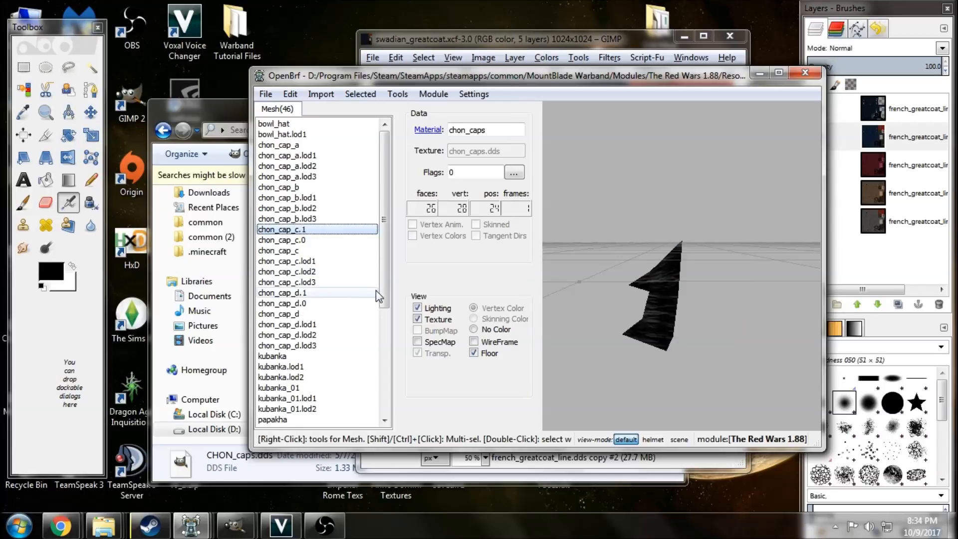
Compare the separated chon_cap_c.1 and chon_cap_c.0 parts and undo the split.
left_click(319, 240)
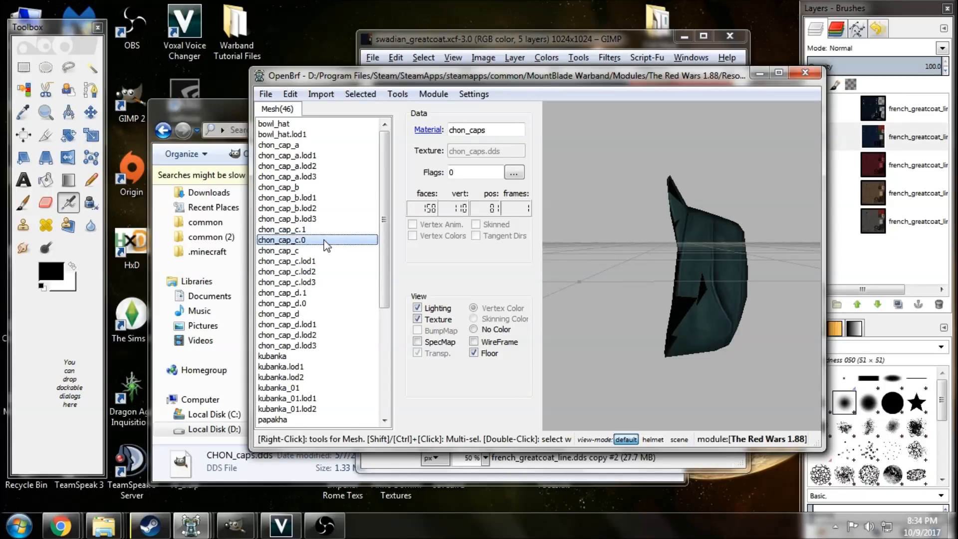
left_click(316, 229)
left_click(314, 240)
key("ctrl+z")
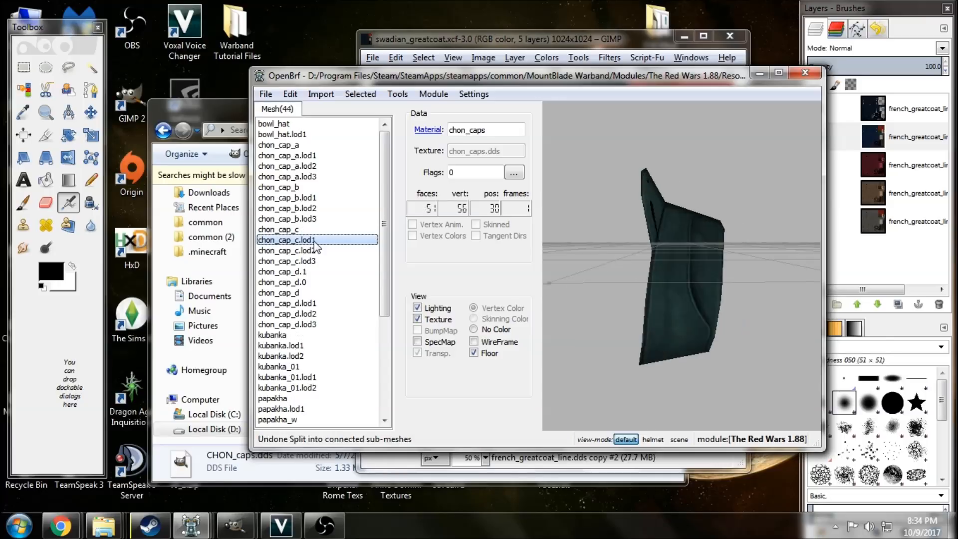
Compare the chon_cap_d.1 and chon_cap_d.0 parts and examine chon_cap_d.0 from the side.
left_click(324, 272)
left_click(327, 283)
left_click_drag(576, 285, 678, 264)
left_click_drag(645, 319, 643, 313)
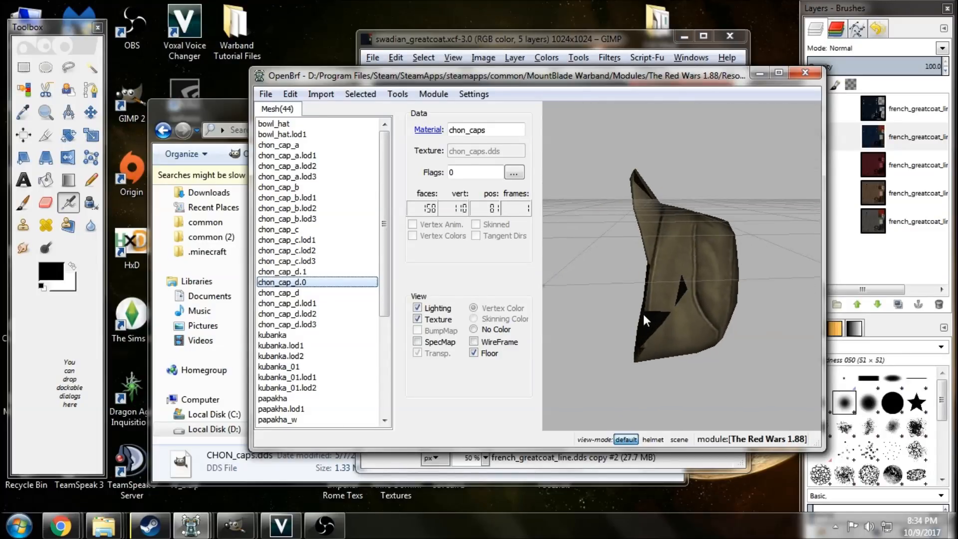
Compare the whole chon_cap_c mesh with the separated chon_cap_d.0 and chon_cap_d.1 parts.
left_click(324, 229)
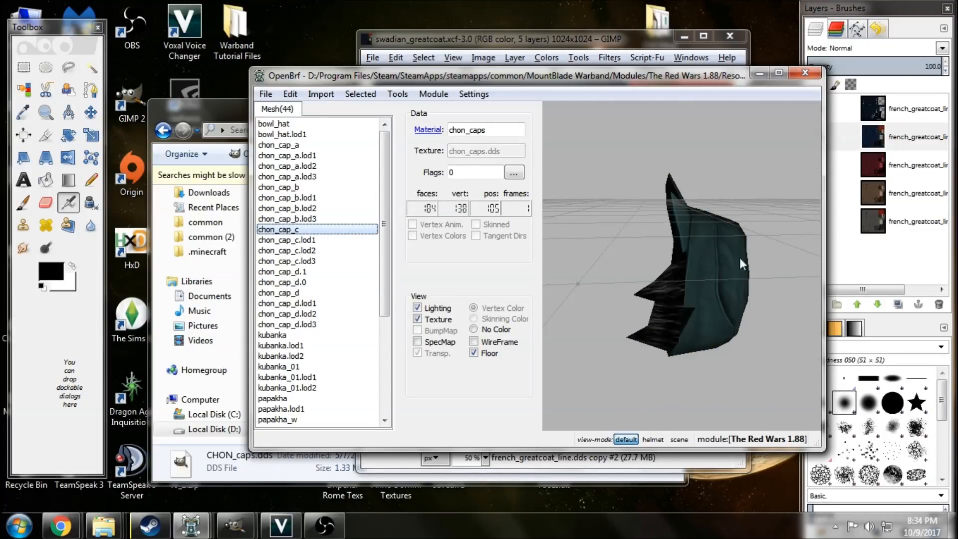
left_click(319, 274)
left_click(321, 282)
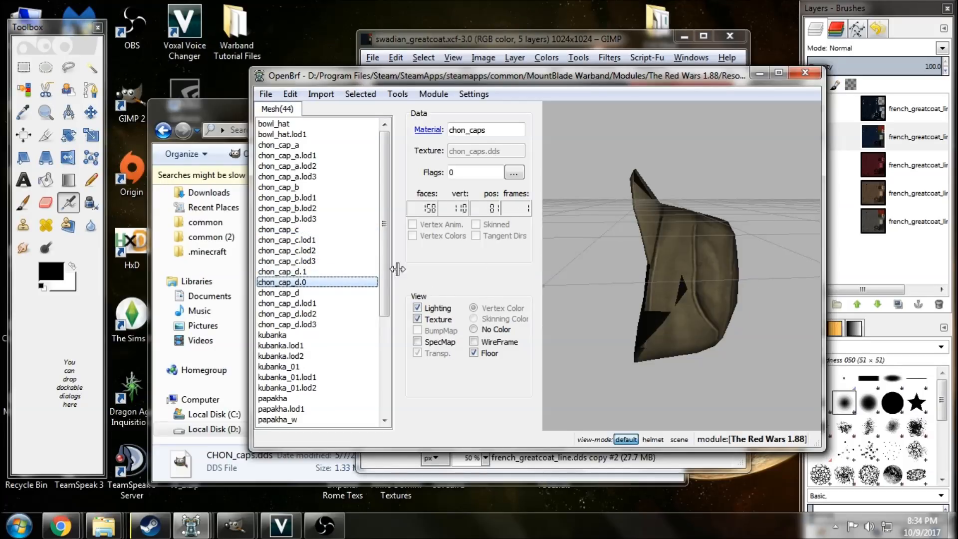
left_click(332, 271)
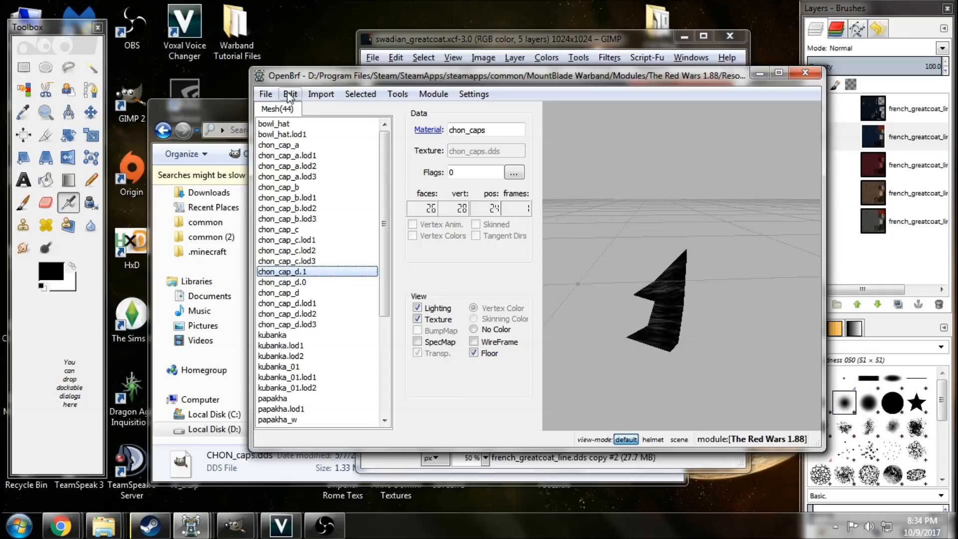
Save the cap mesh file and open the chon_caps material used by chon_cap_d.1.
left_click(267, 94)
left_click(286, 142)
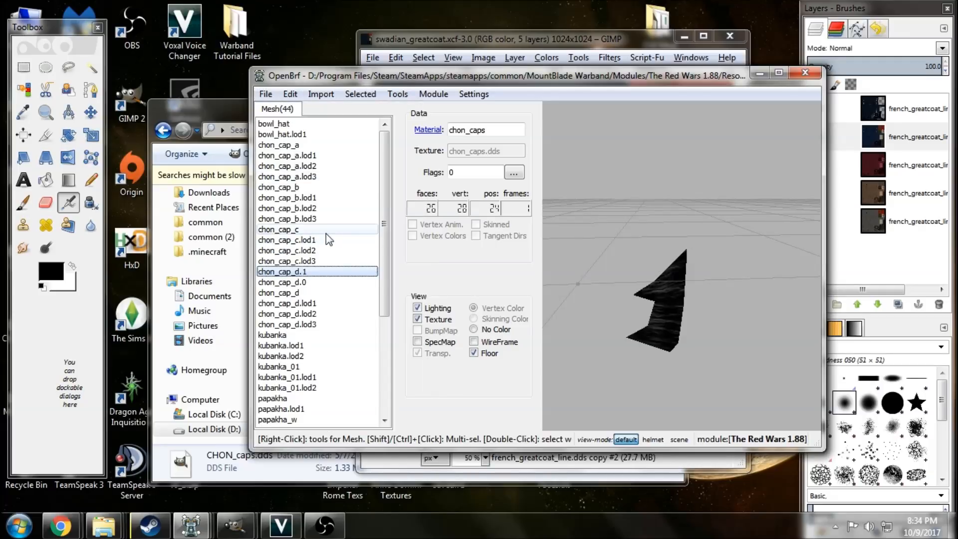
left_click(422, 130)
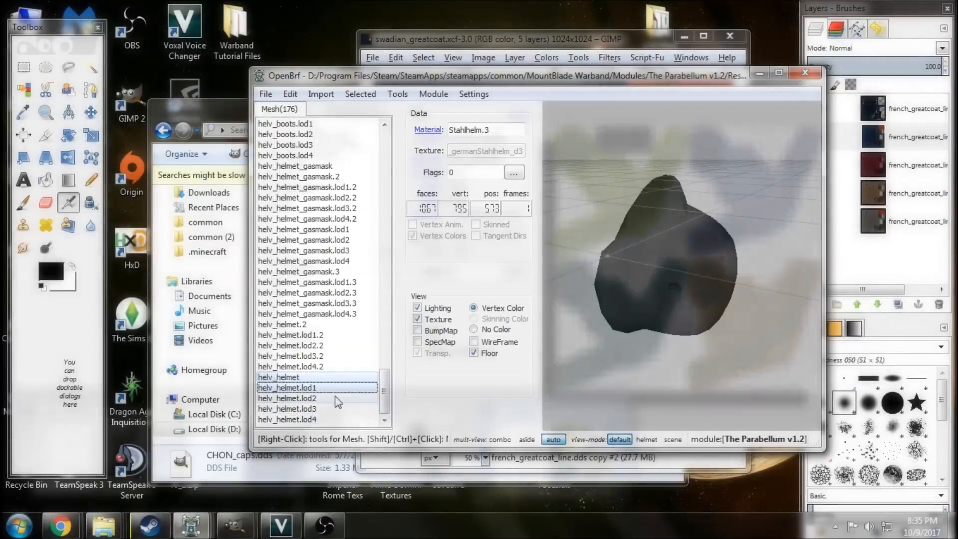
Export helv_helmet and its lod1 to lod4 meshes from the Parabellum file as one combined mesh named helv_helmet.obj.
left_click_drag(337, 402, 339, 420)
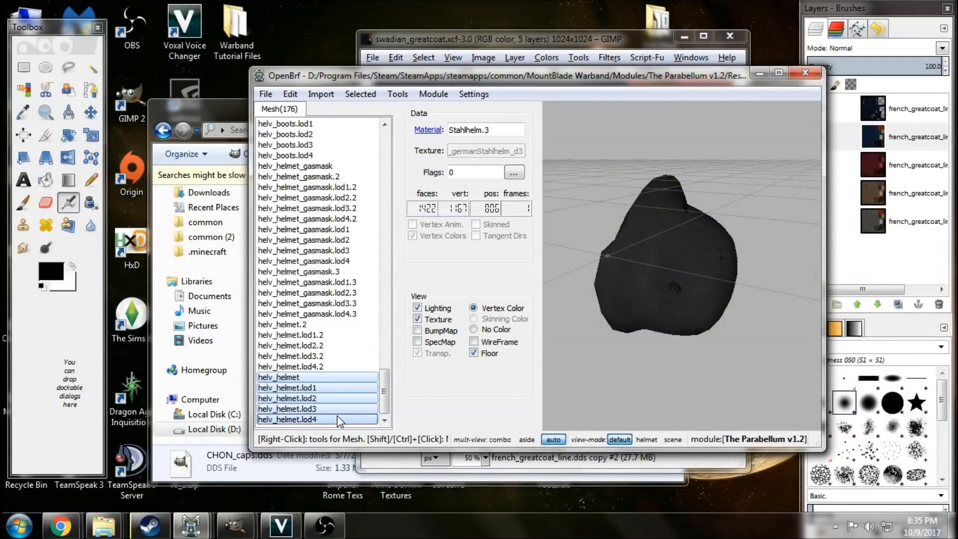
right_click(331, 377)
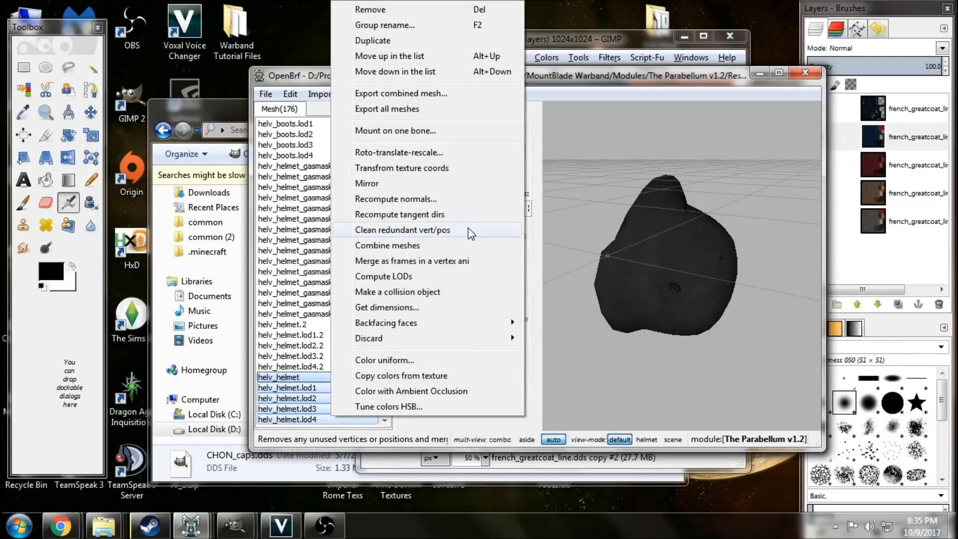
left_click(412, 94)
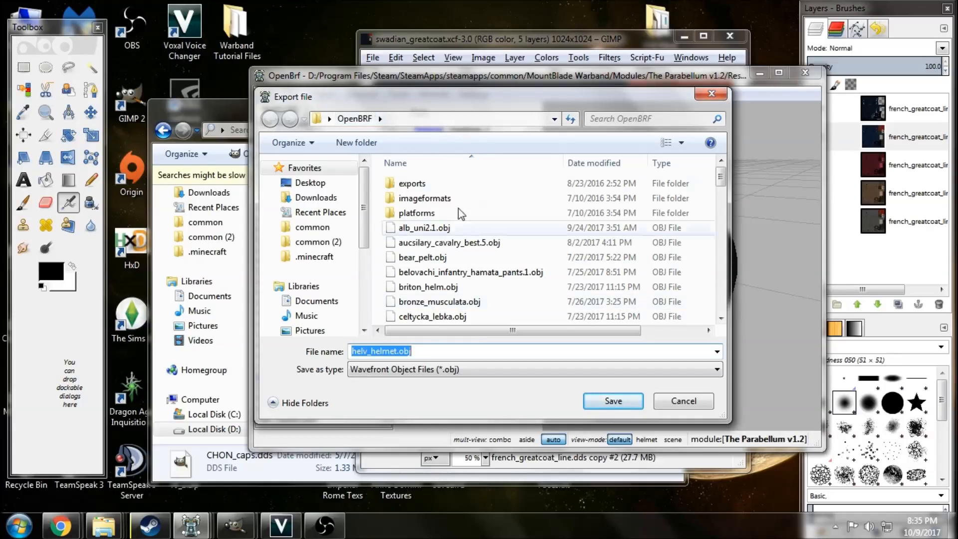
left_click(613, 401)
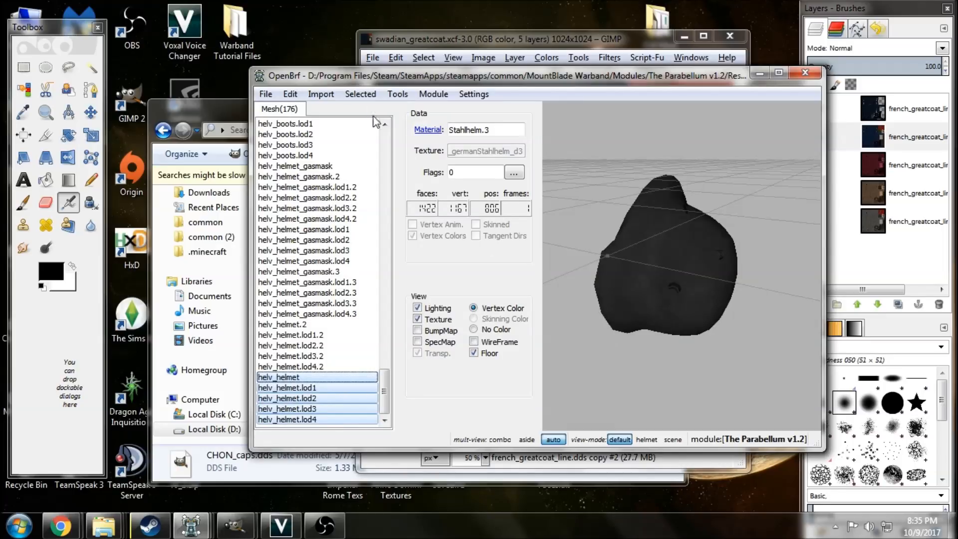
Import helv_helmet.obj as a static mesh into the DiplomacyCompilation+companions greatcoat file, with a separate mesh per material or object.
mouse_move(204, 522)
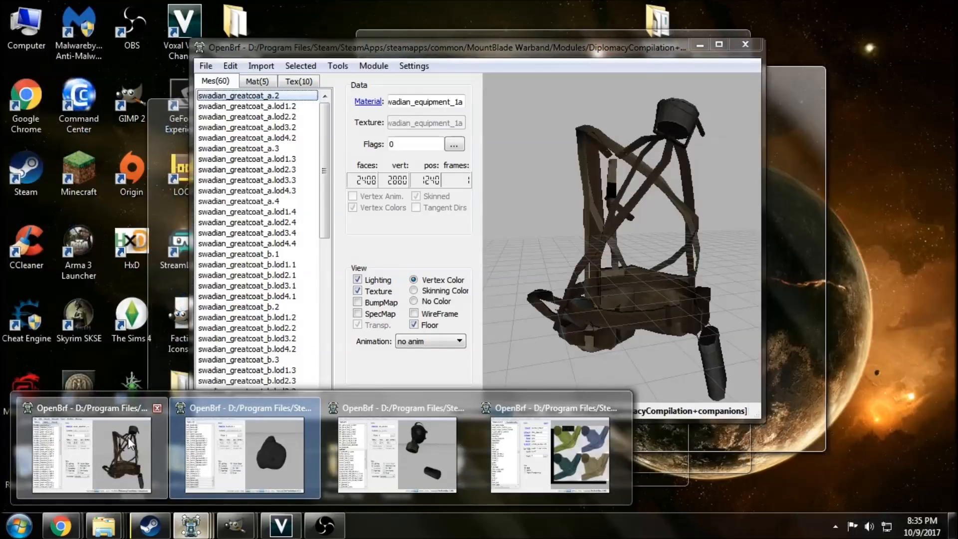
left_click(128, 437)
mouse_move(646, 352)
left_mouse_down()
mouse_move(579, 358)
mouse_move(639, 366)
left_mouse_up()
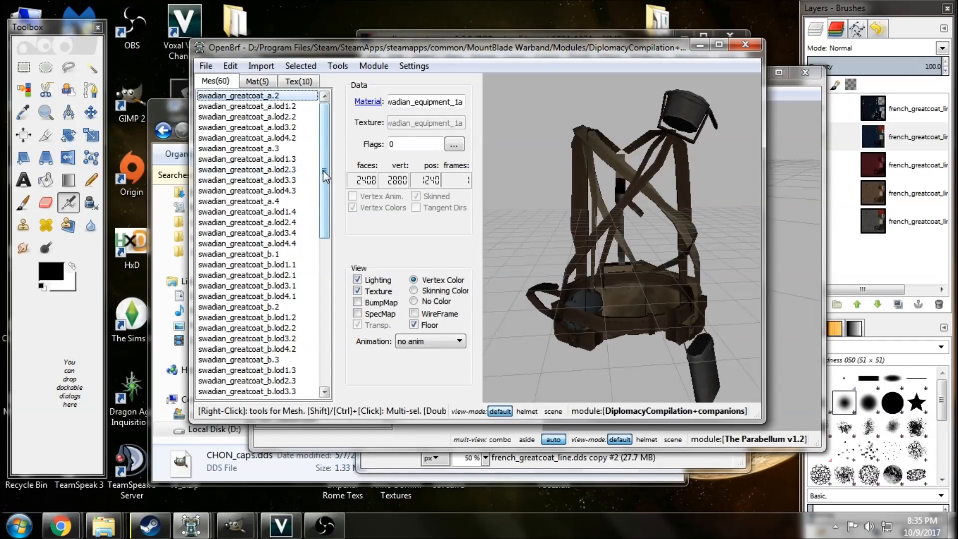
left_click(260, 66)
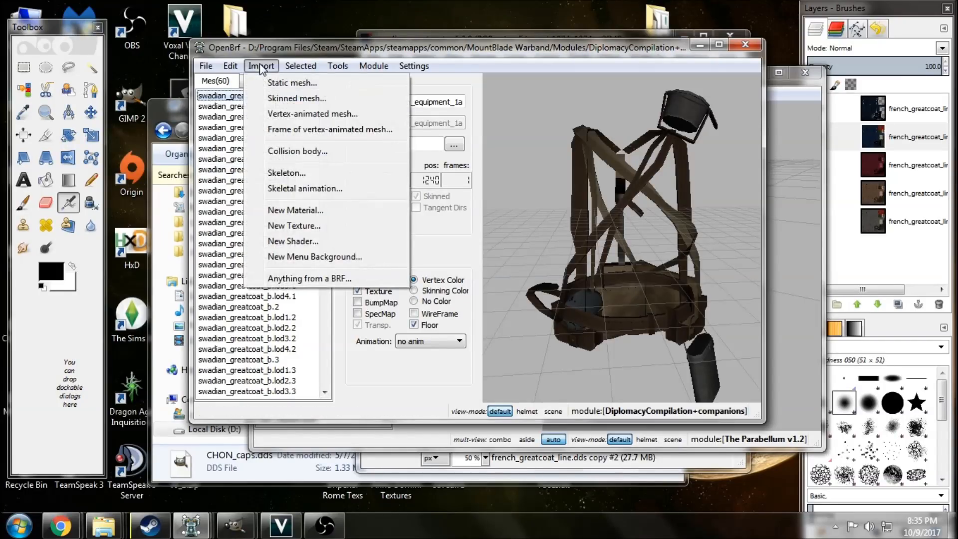
left_click(285, 83)
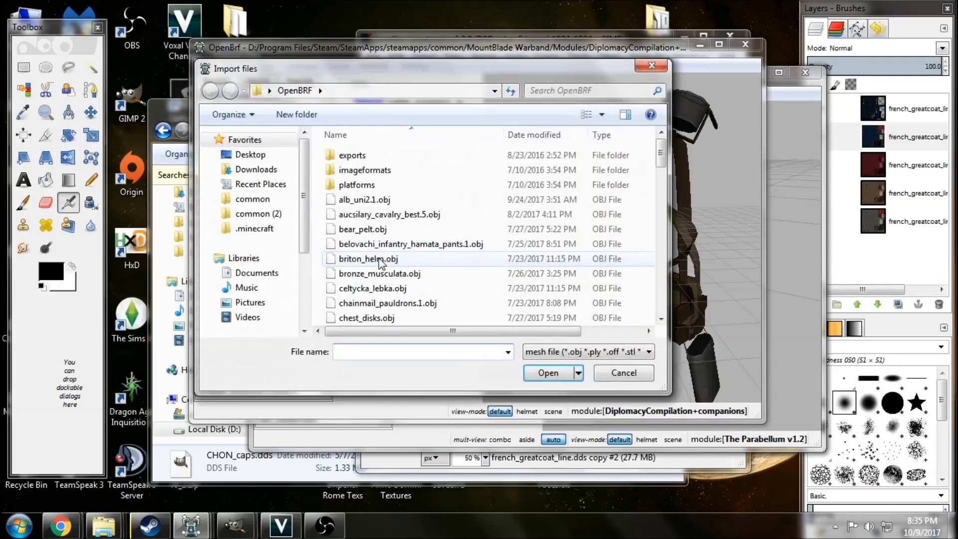
left_click(424, 287)
scroll(432, 282, "down", 3)
scroll(435, 285, "down", 5)
left_click(437, 272)
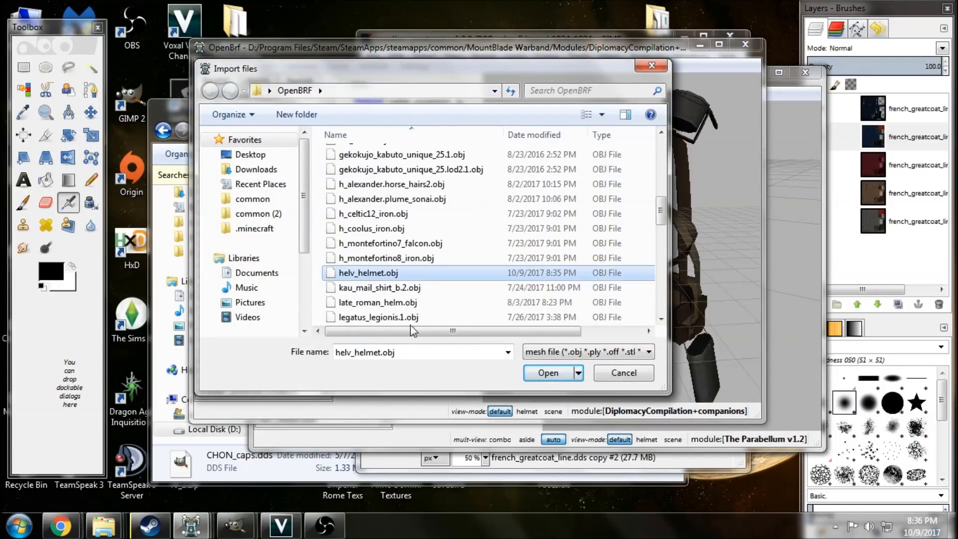
left_click(529, 374)
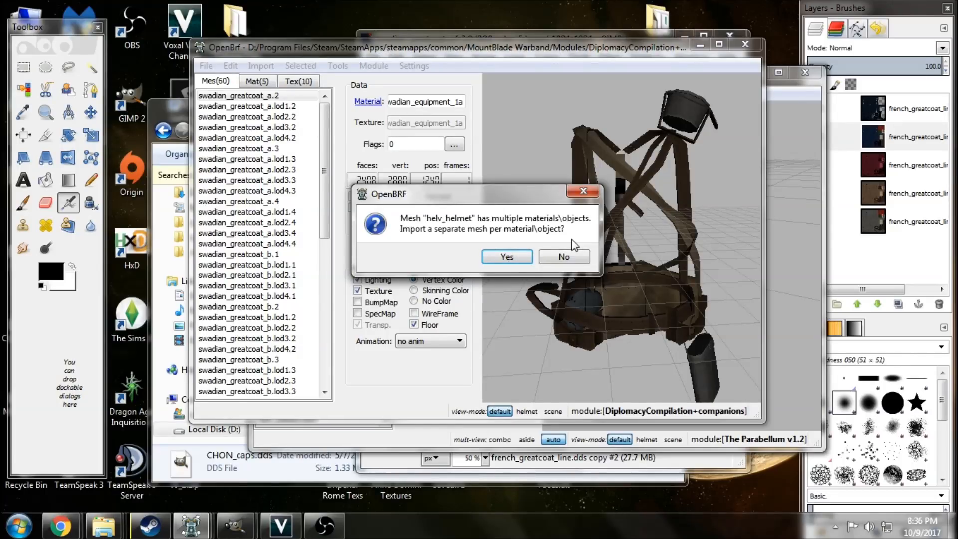
left_click(514, 261)
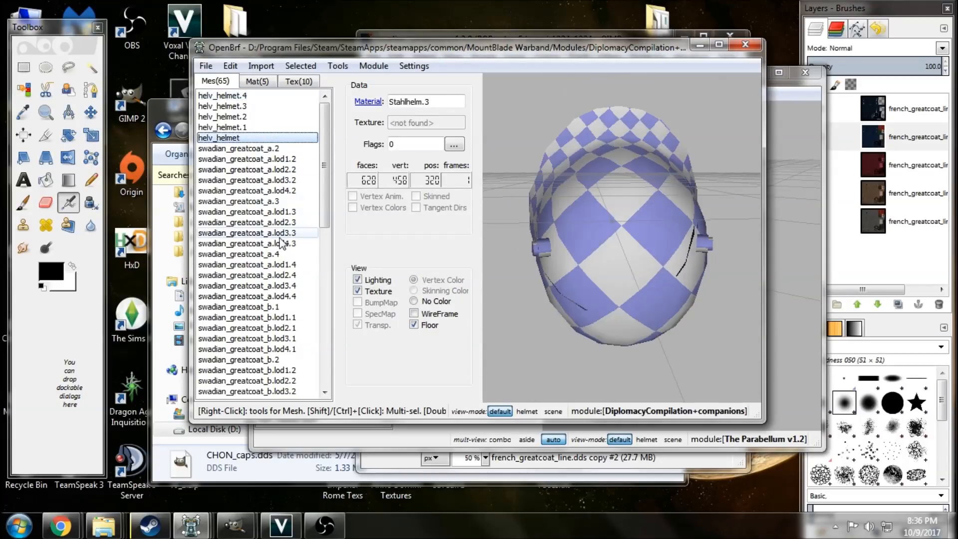
Reorder the imported helmet meshes so that helv_helmet comes first, followed by helv_helmet.1 through helv_helmet.4.
key("alt+Up")
key("alt+Up")
key("alt+Up")
key("alt+Up")
key("Down")
key("Down")
key("Down")
key("Down")
key("alt+Up")
key("alt+Up")
key("alt+Up")
key("Down")
key("Down")
key("Down")
key("alt+Up")
key("alt+Up")
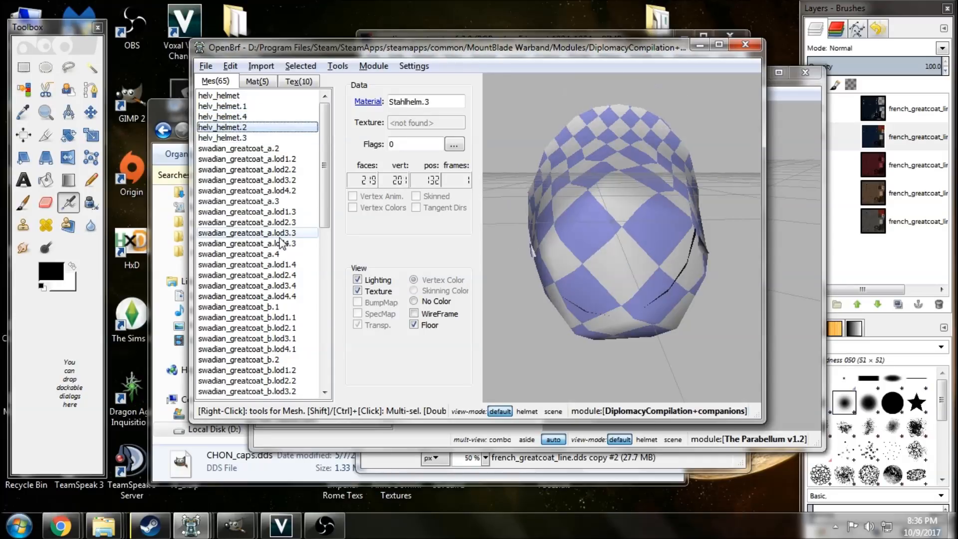
key("Down")
key("Down")
key("alt+Up")
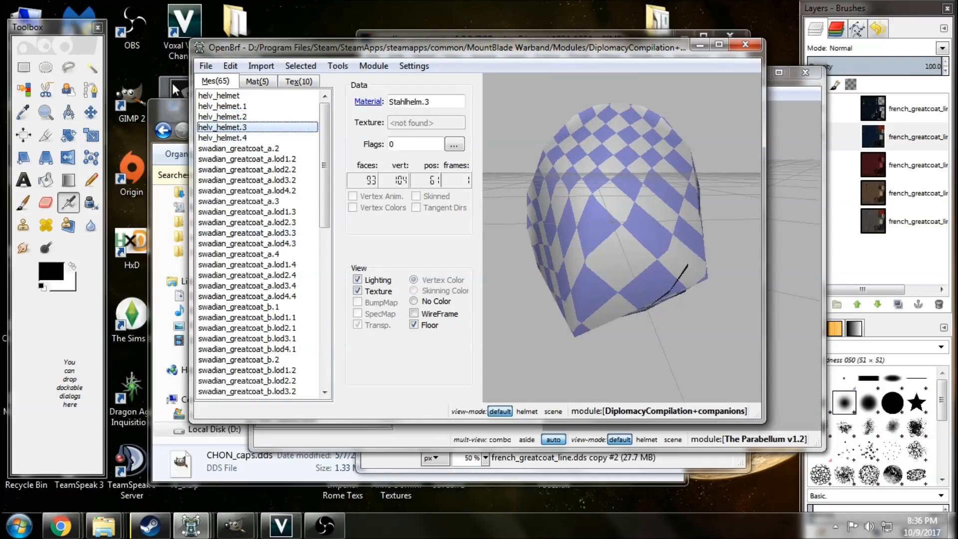
Rename the meshes helv_helmet.1 through helv_helmet.4 as helv_helmet.lod1 through helv_helmet.lod4.
left_click(237, 110)
right_click(238, 110)
left_click(273, 25)
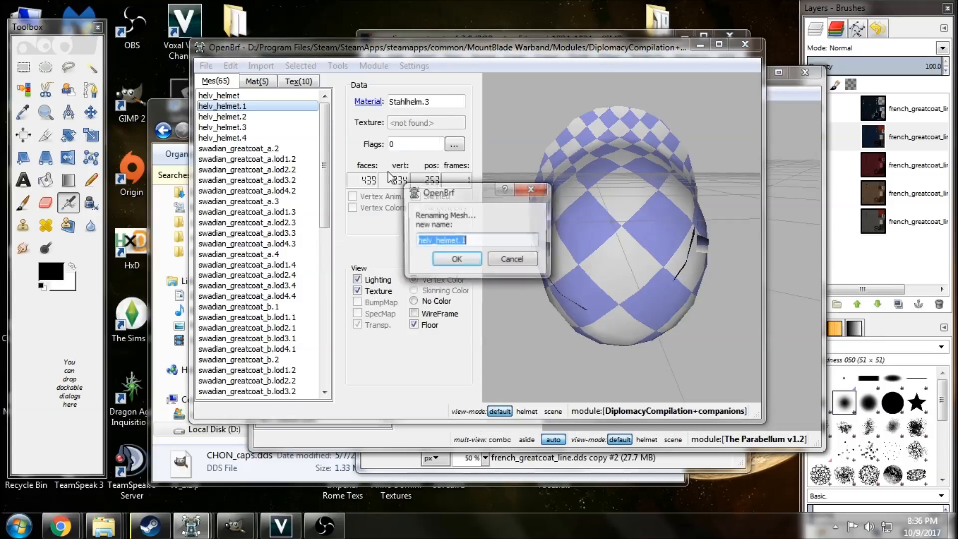
left_click(464, 241)
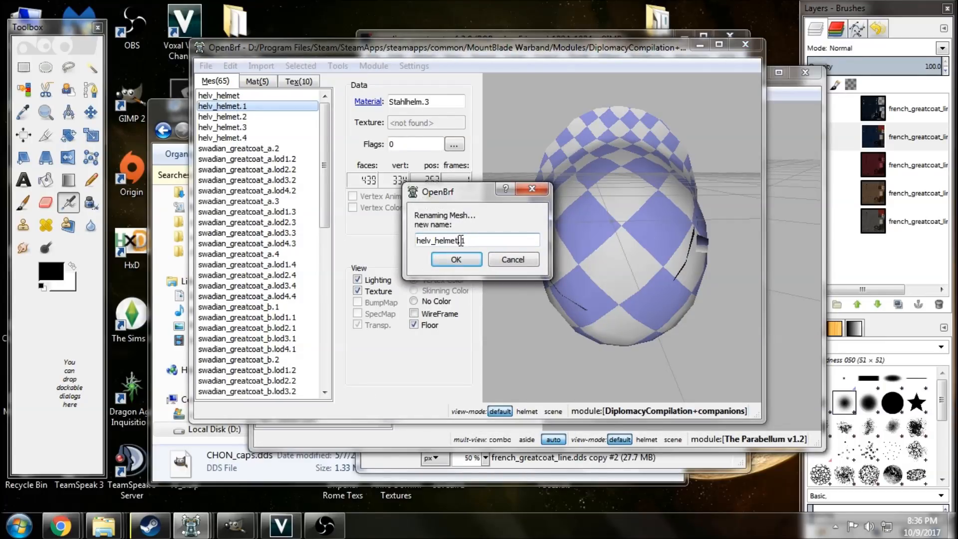
type("lod")
left_click_drag(468, 241, 459, 240)
left_click(462, 259)
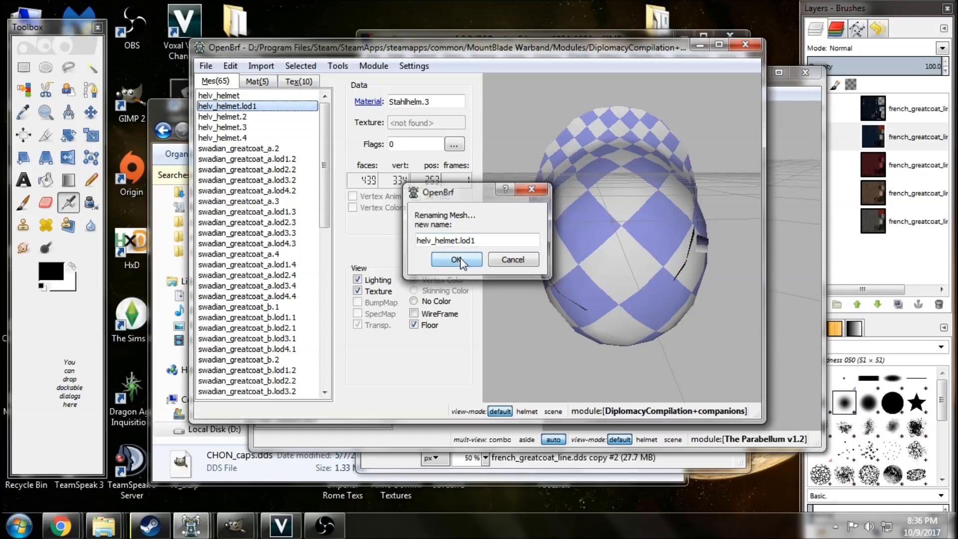
left_click(268, 118)
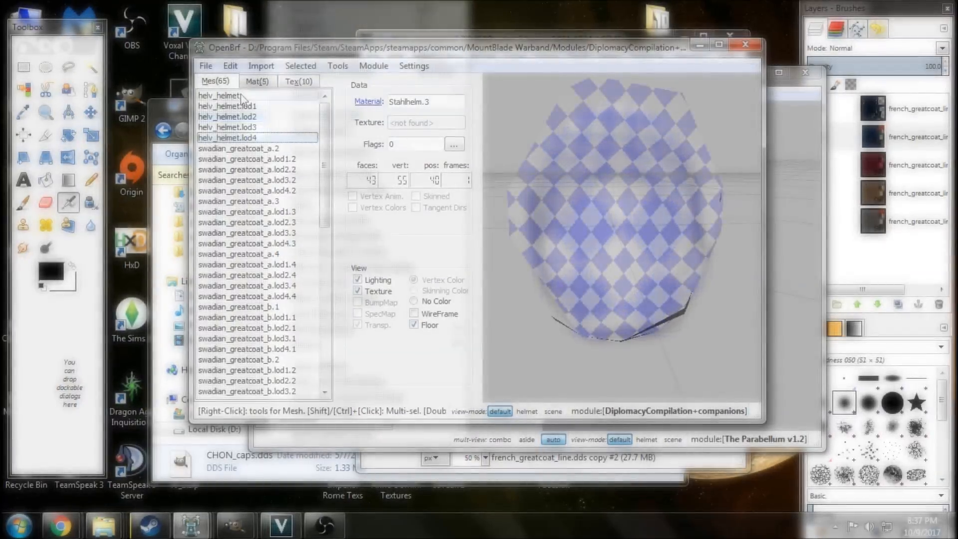
Examine the helv_helmet mesh from the side and look up the option to split it into connected sub-meshes.
left_click_drag(609, 310, 666, 288)
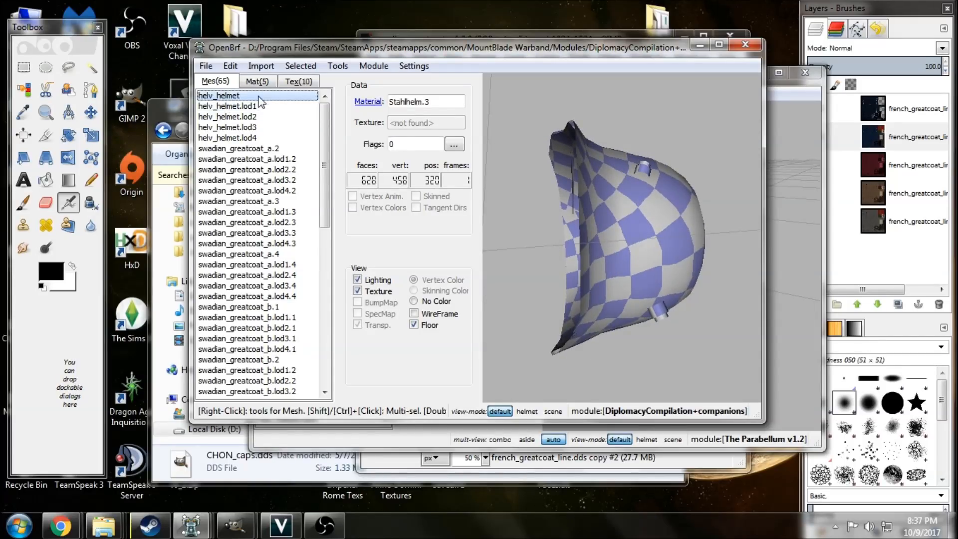
right_click(243, 99)
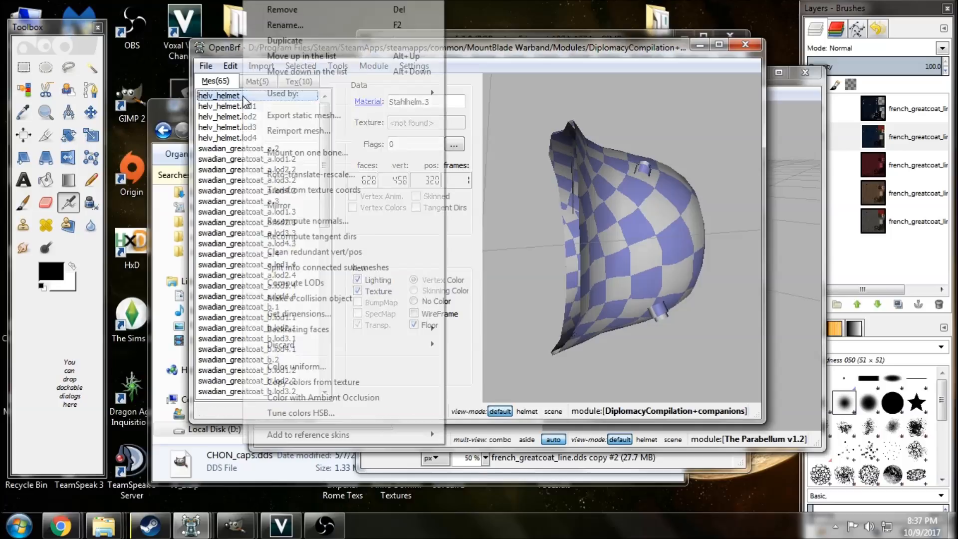
left_click(418, 267)
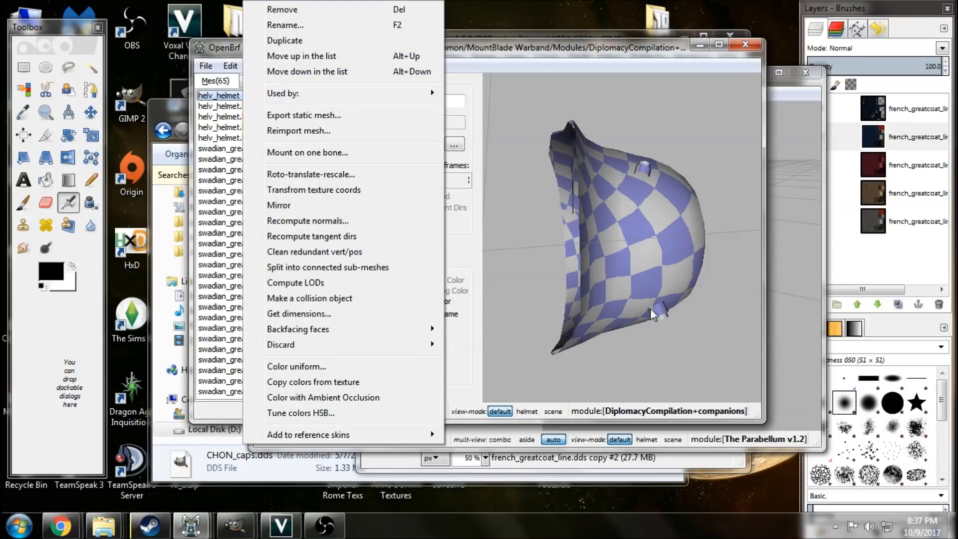
left_click_drag(651, 283, 634, 274)
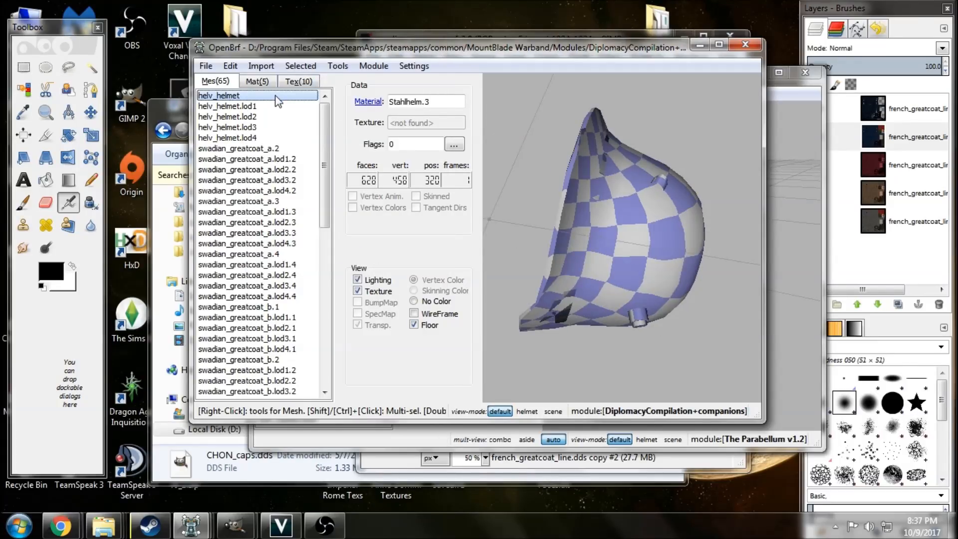
Duplicate helv_helmet together with its lod1 to lod4 meshes.
left_click_drag(275, 96, 275, 137)
right_click(275, 138)
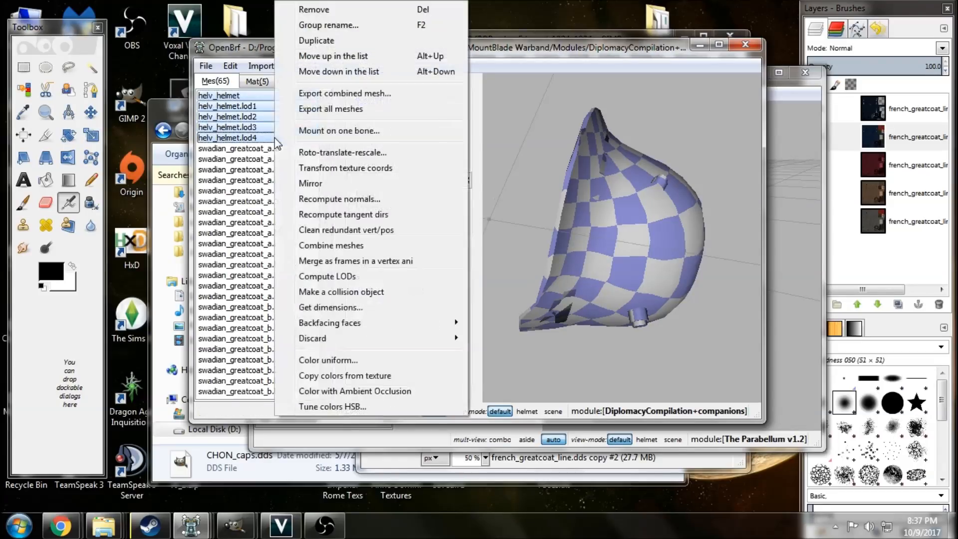
left_click(318, 45)
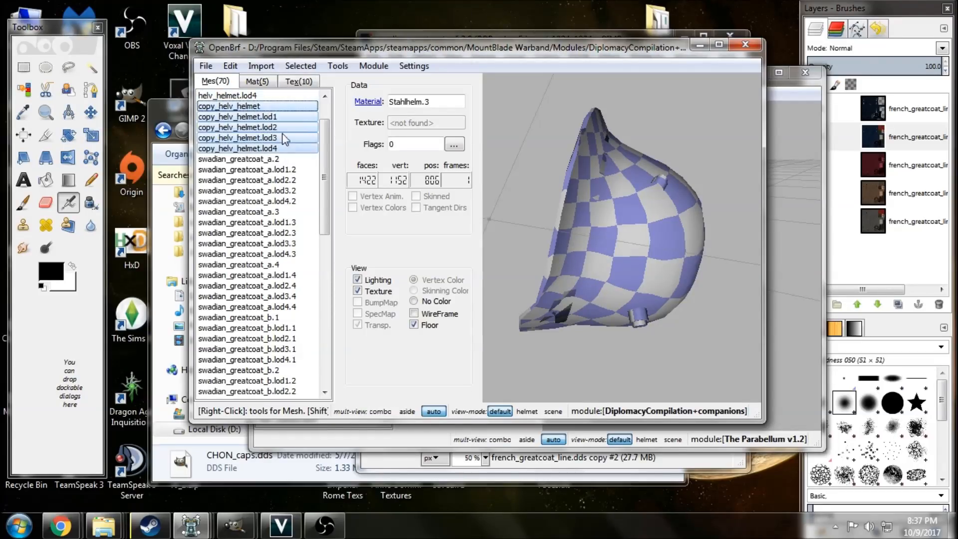
Rename the five duplicated helmet meshes as a group with the common prefix swadian_helmet_b.
right_click(281, 158)
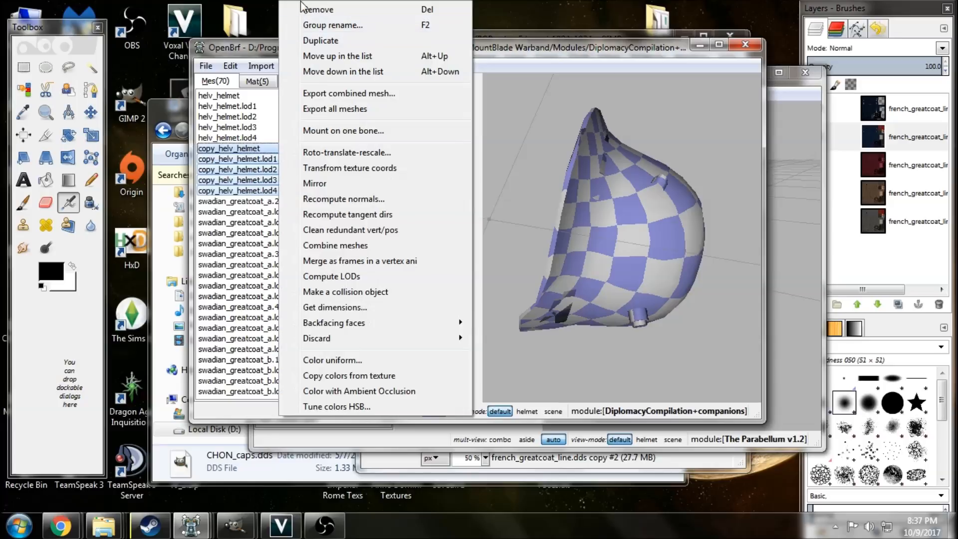
left_click(296, 27)
left_click_drag(426, 240, 382, 240)
type("s_helmet")
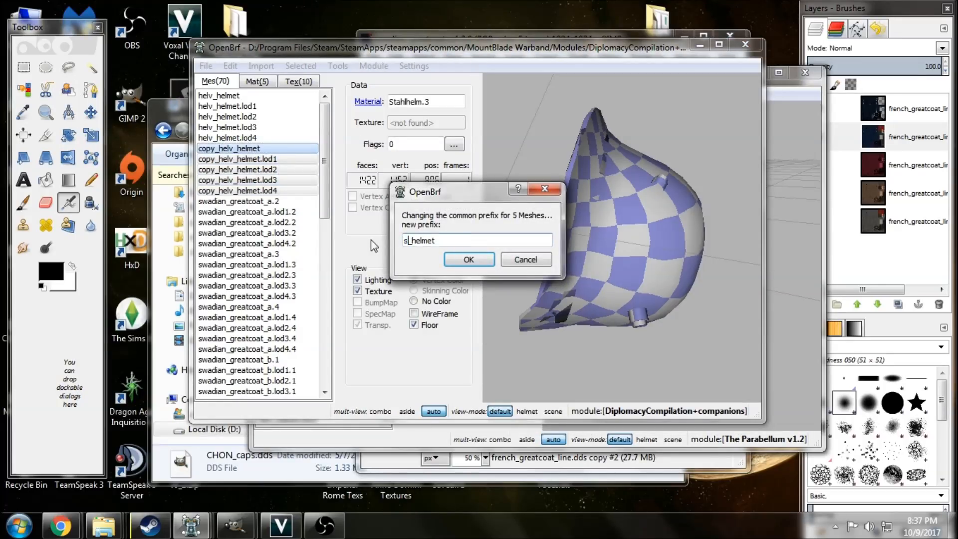
type("waid")
key("BackSpace")
key("BackSpace")
type("dian")
key("Right")
key("Right")
key("Right")
key("Right")
type("_b")
key("Return")
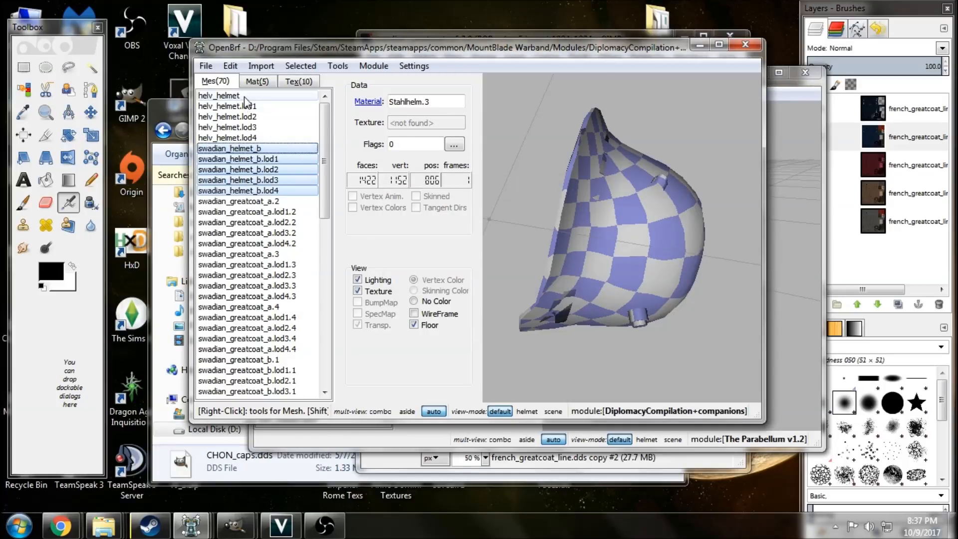
Rename the original helv_helmet mesh and its four LODs as a group with the common prefix swadian_helmet_a.
left_click_drag(244, 98, 251, 138)
right_click(249, 137)
left_click(303, 25)
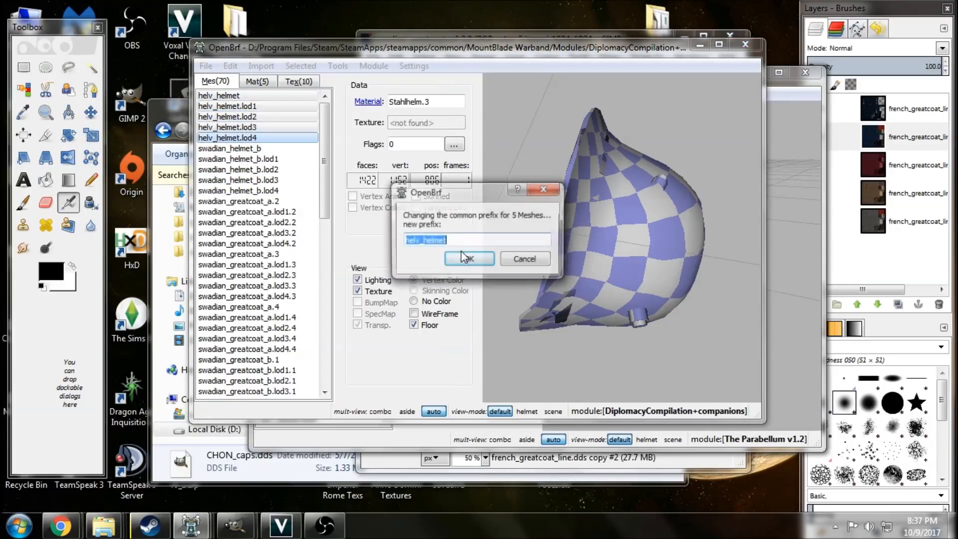
left_click_drag(414, 240, 419, 240)
type("swadian_helmet")
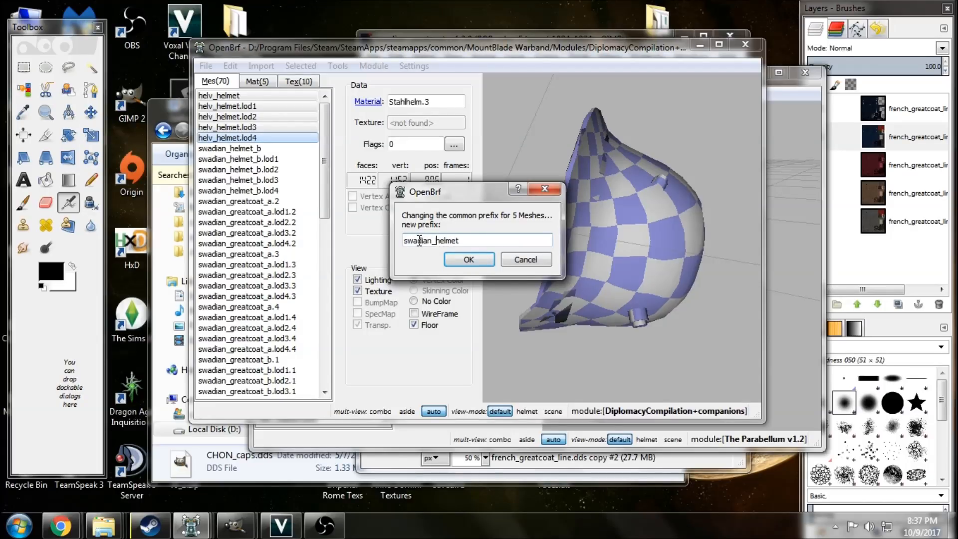
type("_a")
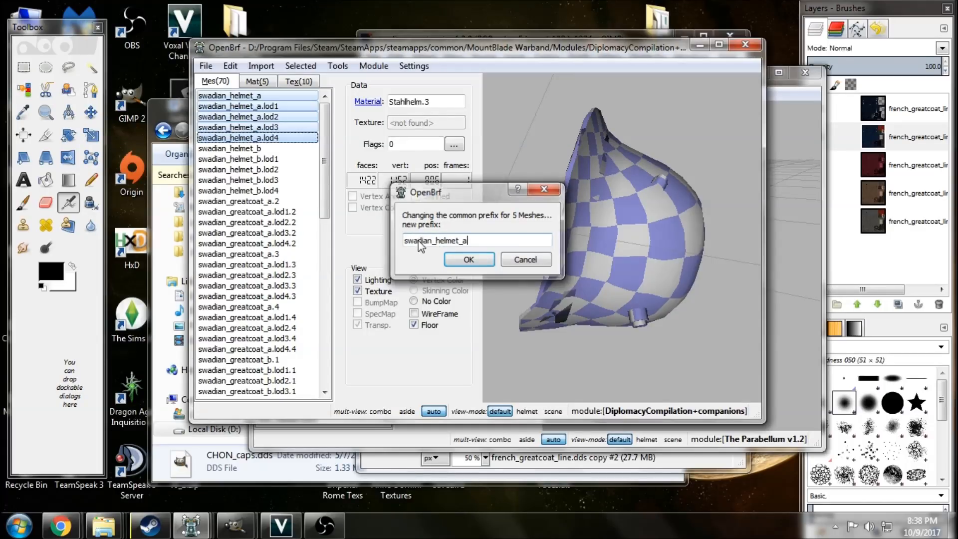
key("Return")
left_click_drag(615, 273, 619, 242)
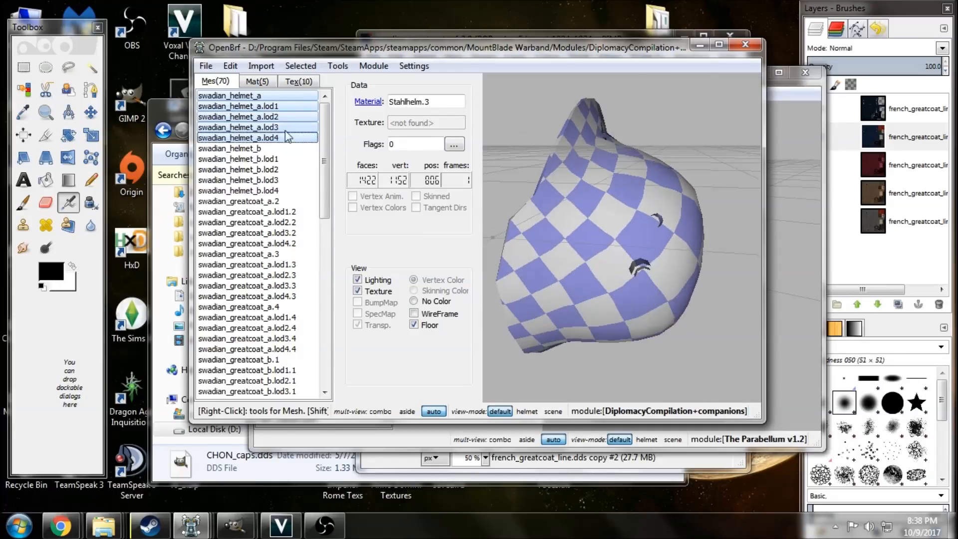
Split the swadian_helmet_a mesh into connected sub-meshes.
left_click(262, 96)
left_click(267, 107)
left_click(268, 127)
left_click(265, 95)
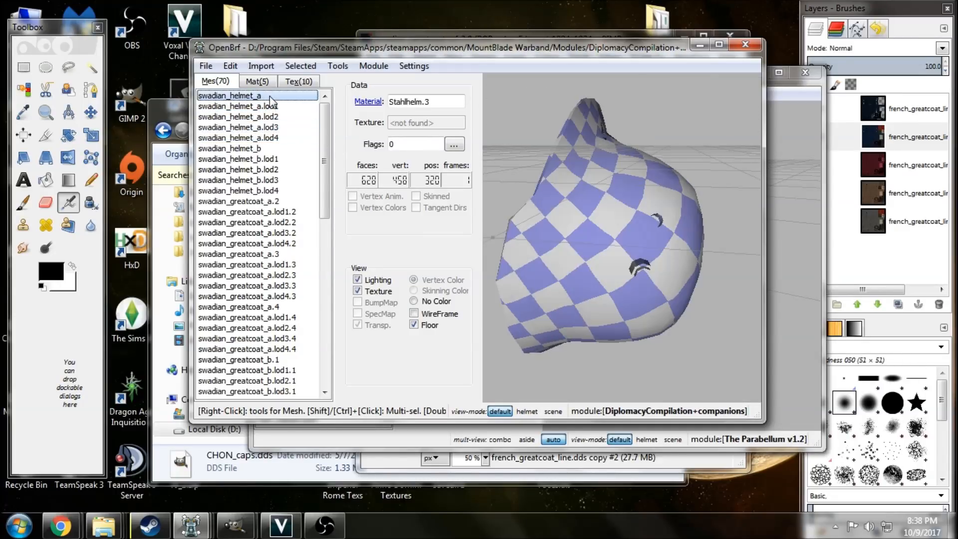
right_click(270, 96)
left_click(399, 270)
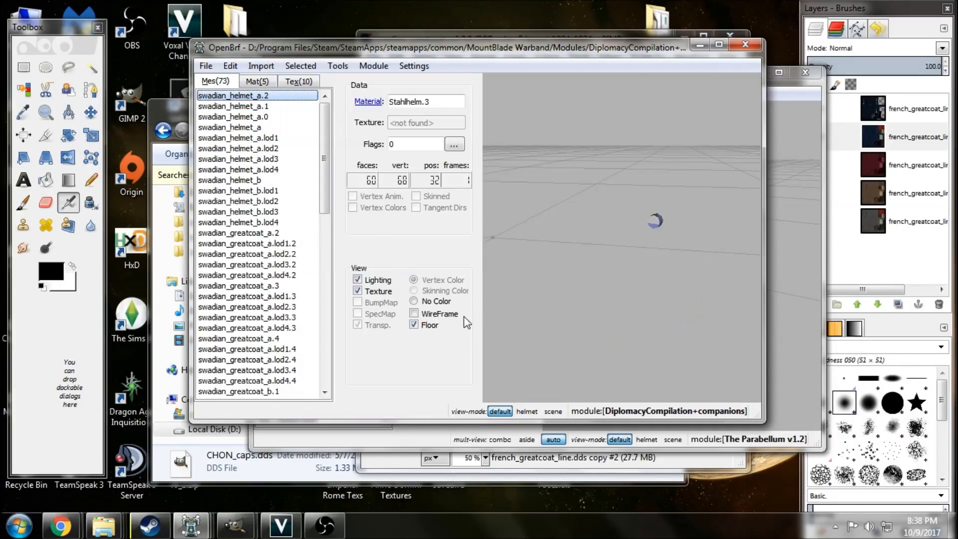
Delete the two small sub-meshes swadian_helmet_a.2 and swadian_helmet_a.1, plus the unsplit swadian_helmet_a mesh.
key("Delete")
key("Delete")
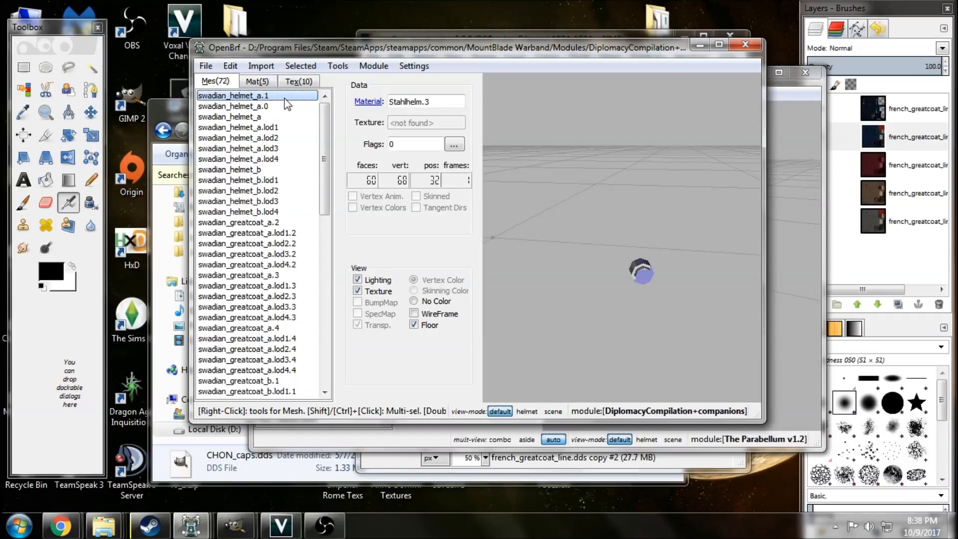
left_click_drag(528, 265, 580, 263)
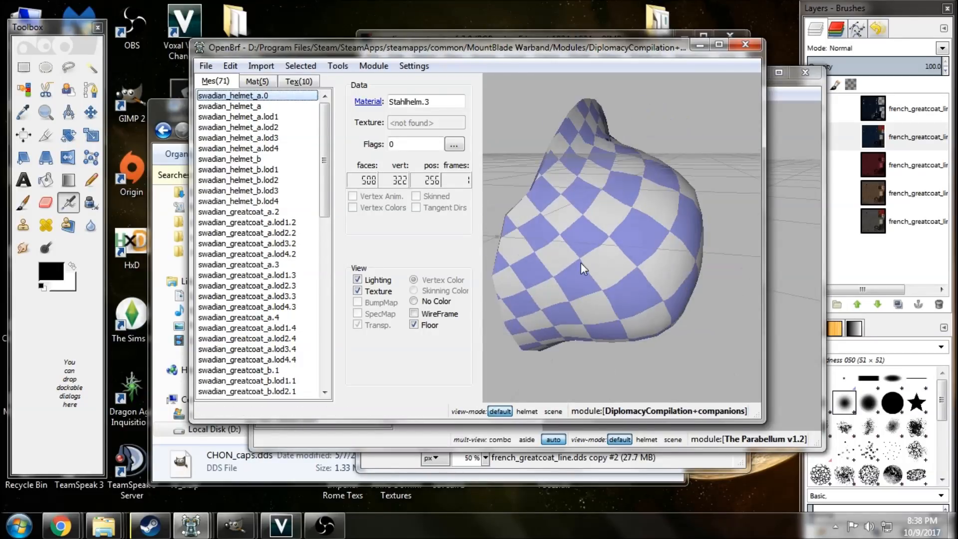
left_click(270, 107)
key("Delete")
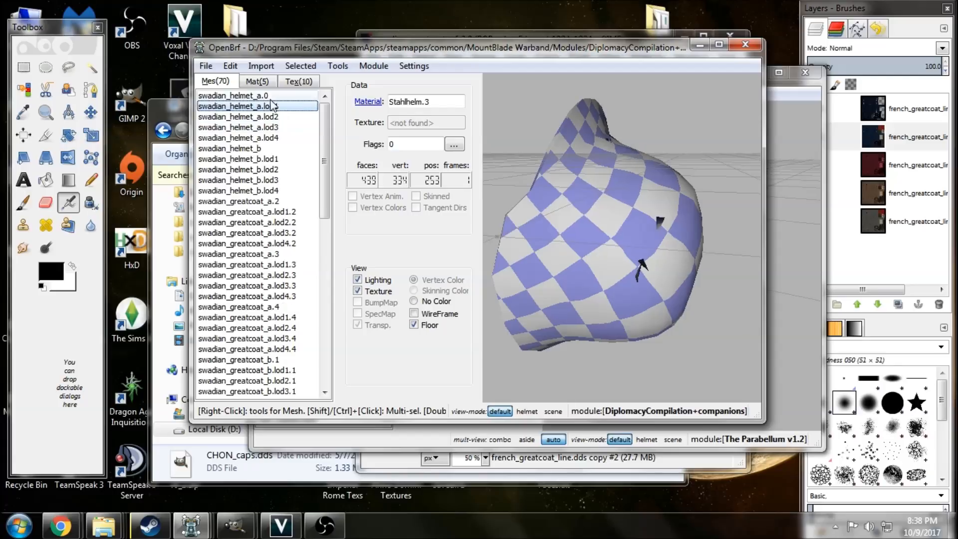
Rename the main cap sub-mesh swadian_helmet_a.0 as swadian_helmet_a.
right_click(269, 95)
left_click(287, 119)
key("End")
key("BackSpace")
key("BackSpace")
left_click(442, 256)
Split the swadian_helmet_a.lod1 mesh into connected sub-meshes.
left_click(272, 105)
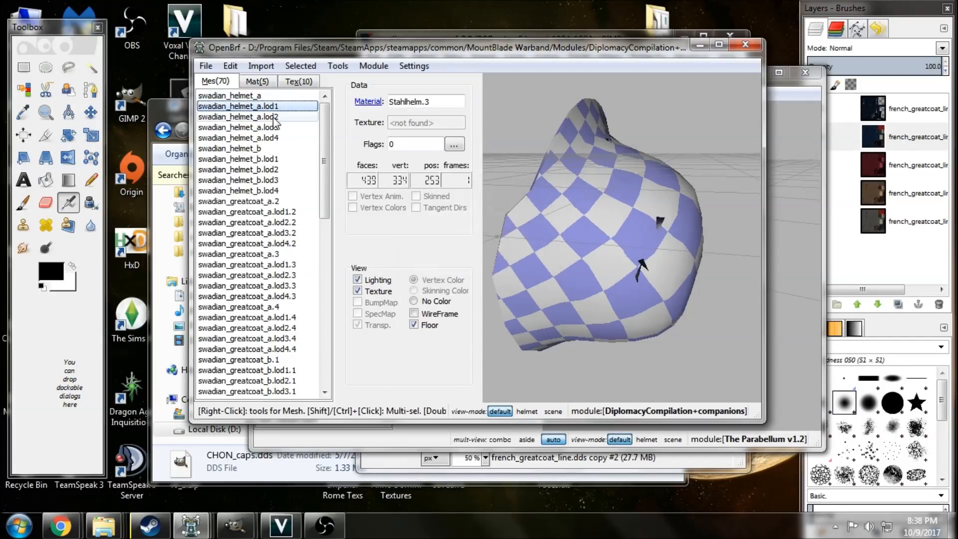
left_click(273, 116)
left_click(276, 126)
left_click(282, 107)
right_click(281, 107)
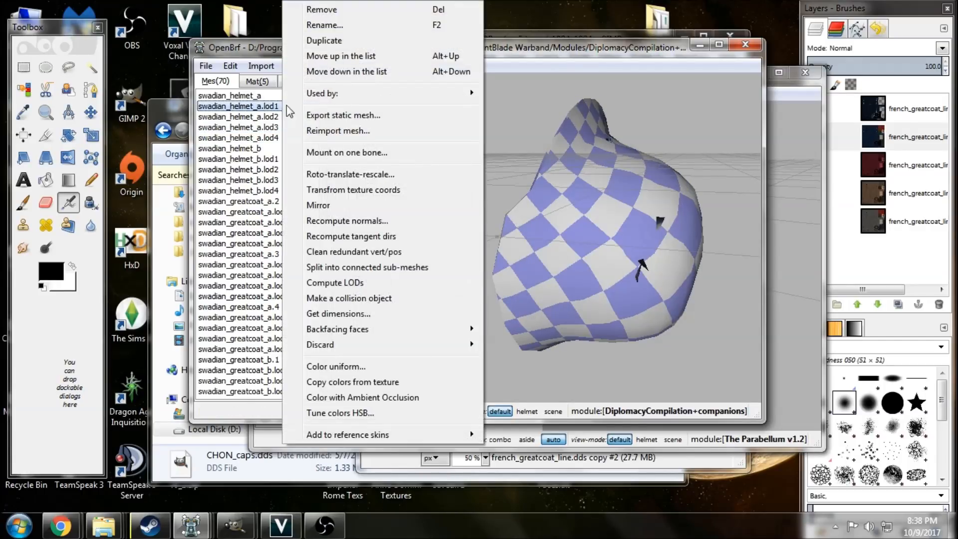
left_click(364, 267)
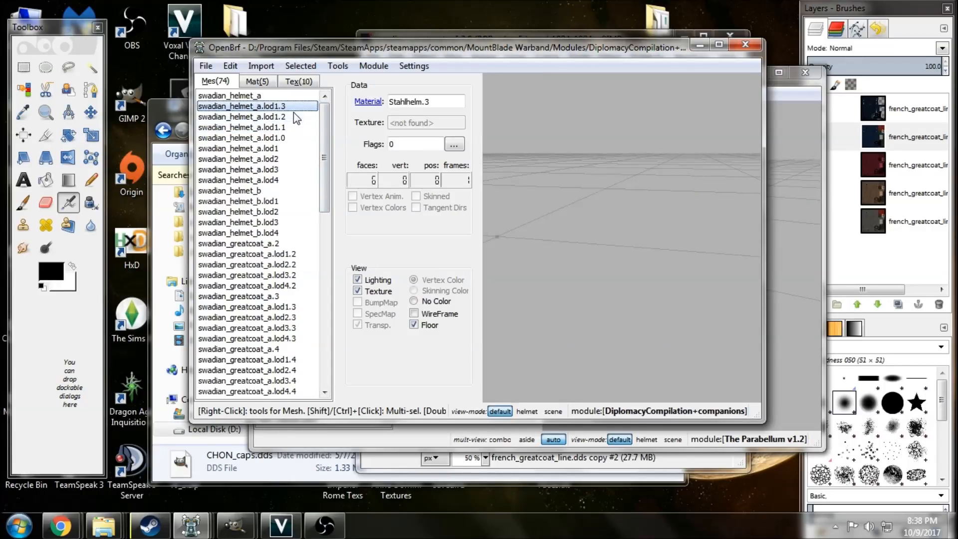
Delete the sub-meshes swadian_helmet_a.lod1.3, lod1.2 and lod1.1, plus the unsplit swadian_helmet_a.lod1 mesh.
key("Delete")
key("Delete")
key("Delete")
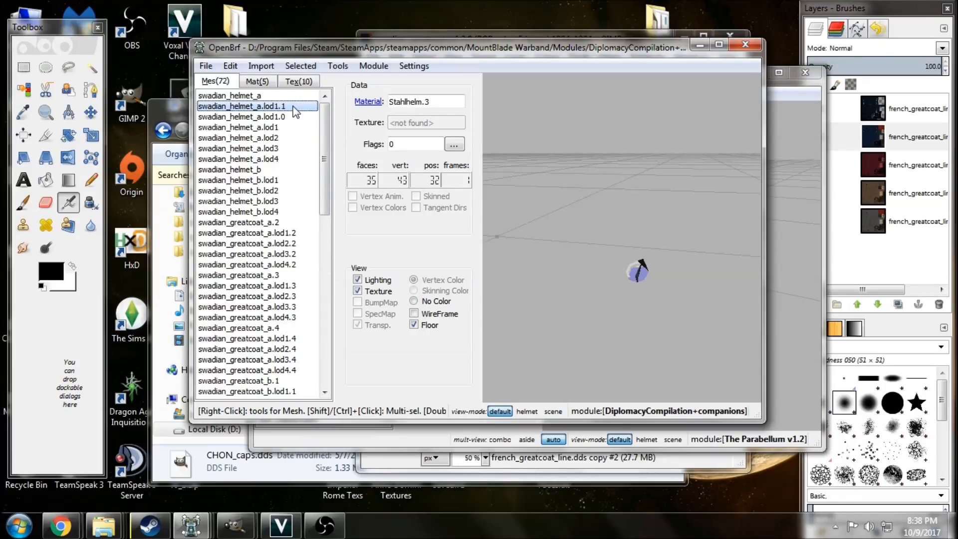
left_click_drag(529, 265, 612, 276)
left_click(288, 118)
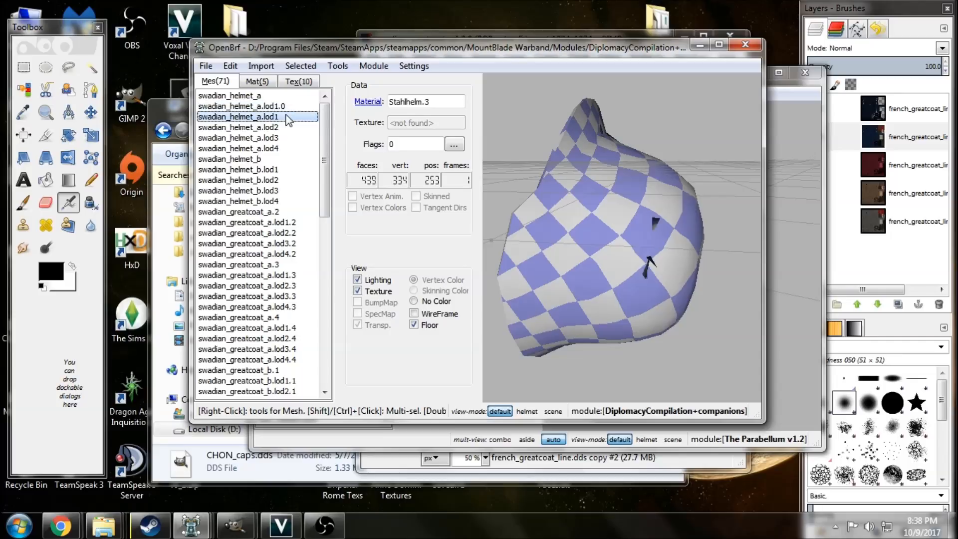
key("Delete")
Rename the main cap sub-mesh swadian_helmet_a.lod1.0 as swadian_helmet_a.lod1.
right_click(286, 105)
left_click(326, 25)
key("End")
key("BackSpace")
key("BackSpace")
left_click(456, 259)
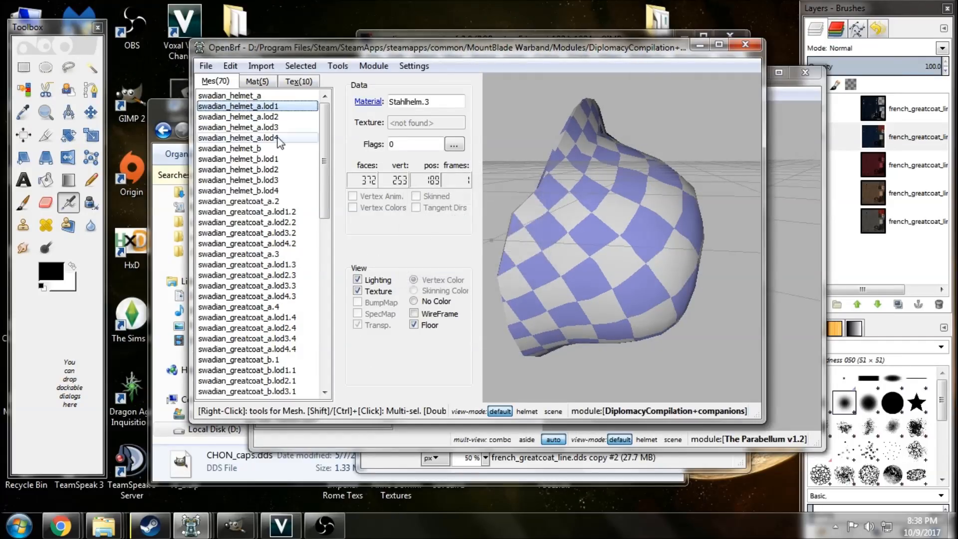
Examine swadian_helmet_a.lod2 and compare the cleaned swadian_helmet_a with swadian_helmet_b from several angles.
left_click(239, 116)
left_click_drag(574, 288, 612, 247)
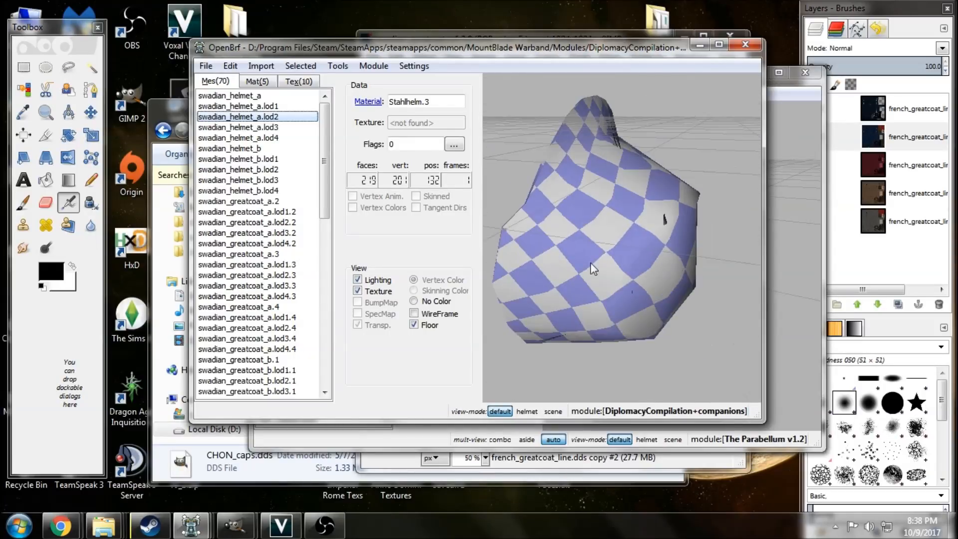
left_click_drag(571, 298, 591, 254)
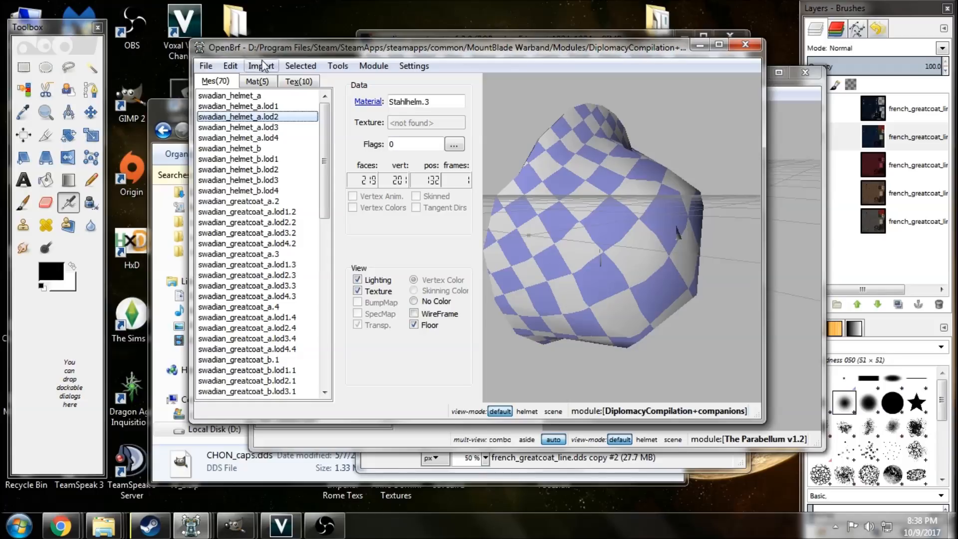
left_click(257, 97)
mouse_move(622, 214)
left_mouse_down()
mouse_move(589, 221)
mouse_move(611, 217)
left_mouse_up()
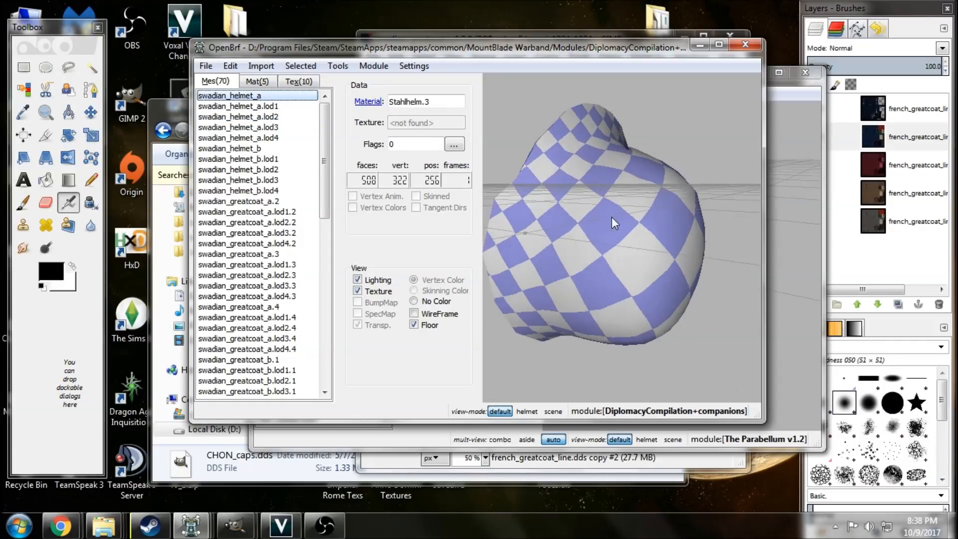
left_click(259, 148)
mouse_move(631, 250)
left_mouse_down()
mouse_move(613, 244)
mouse_move(623, 242)
left_mouse_up()
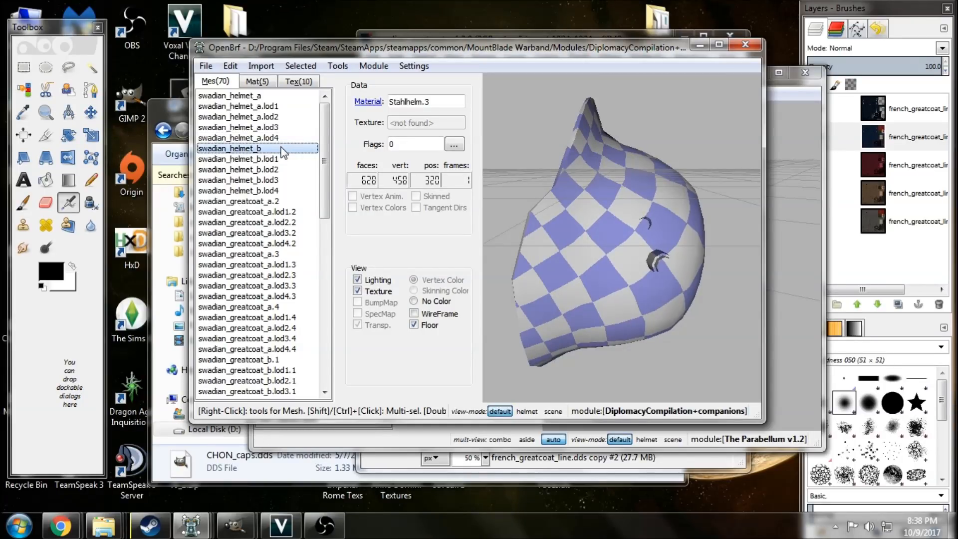
Duplicate swadian_helmet_b together with its lod1 to lod4 meshes.
left_click(282, 189, "shift")
right_click(281, 187)
left_click(315, 44)
Rename the five copied helmet meshes as a group with the common prefix swadian_helmet_c and select the base mesh.
right_click(310, 173)
left_click(354, 25)
left_click_drag(424, 242, 343, 242)
key("BackSpace")
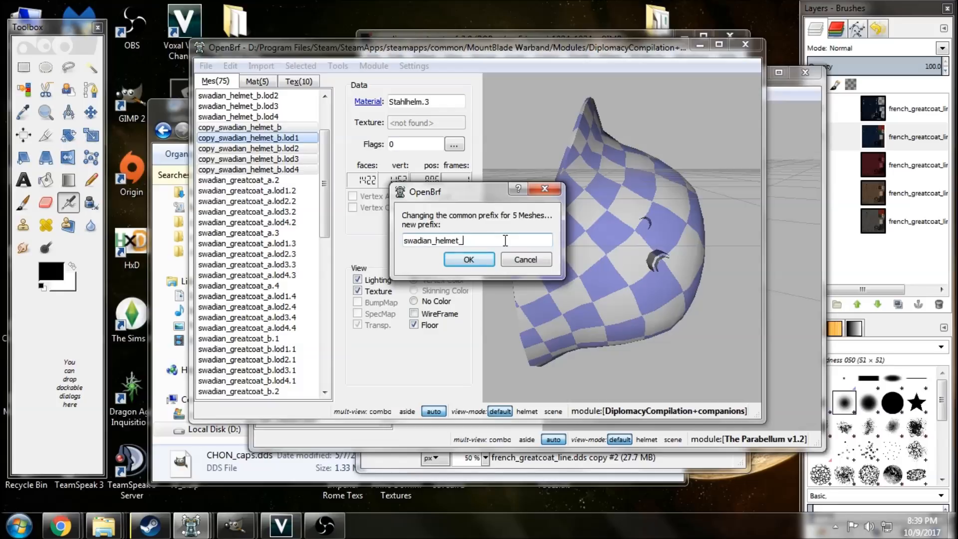
left_click(478, 255)
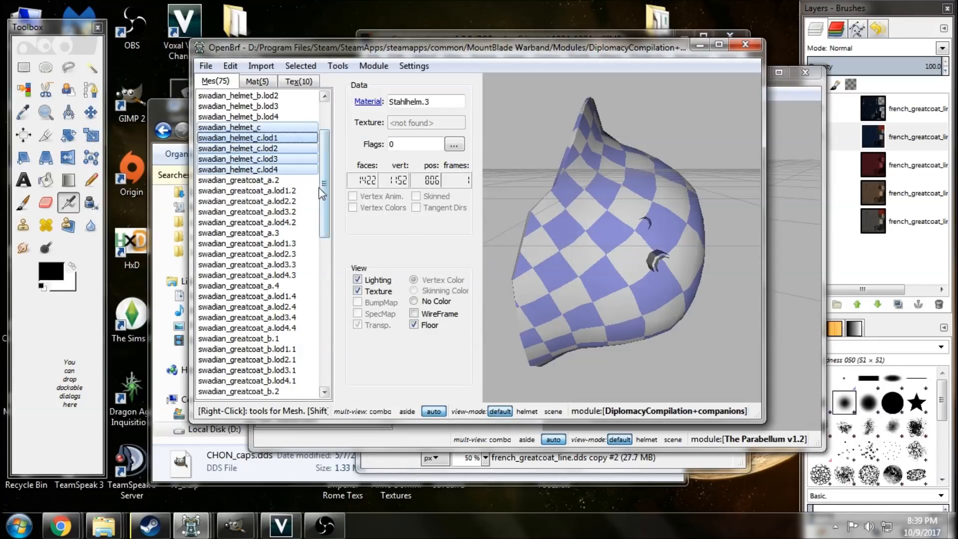
left_click(304, 138)
left_click(299, 129)
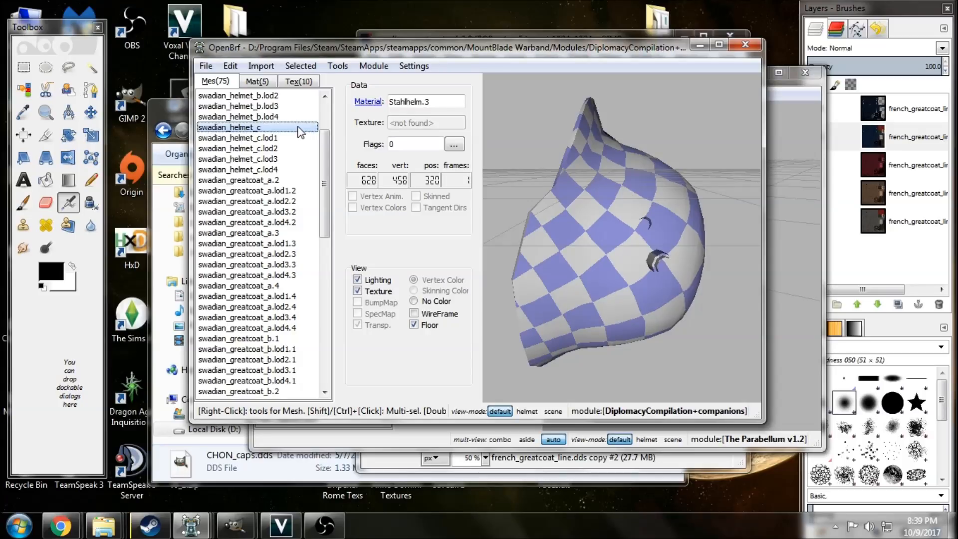
Switch to The Parabellum v1.2 window and view helv_helmet_gasmask.3 together with helv_helmet_gasmask.
left_click(771, 82)
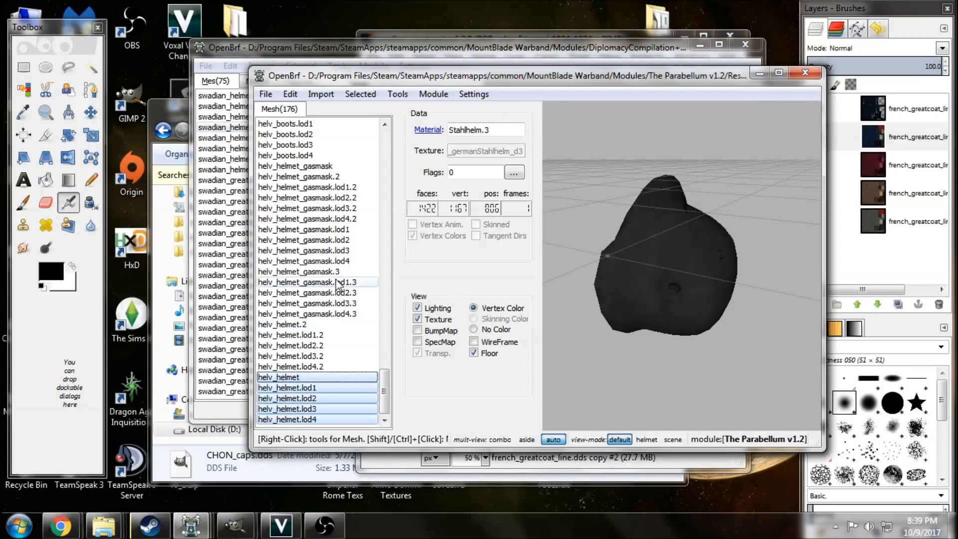
left_click(338, 272)
left_click_drag(579, 272, 719, 271)
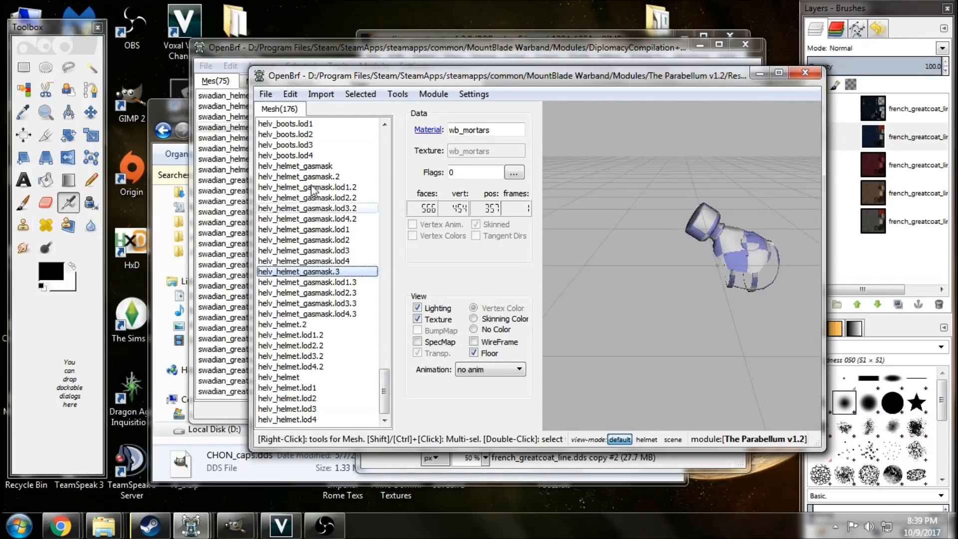
left_click(337, 169)
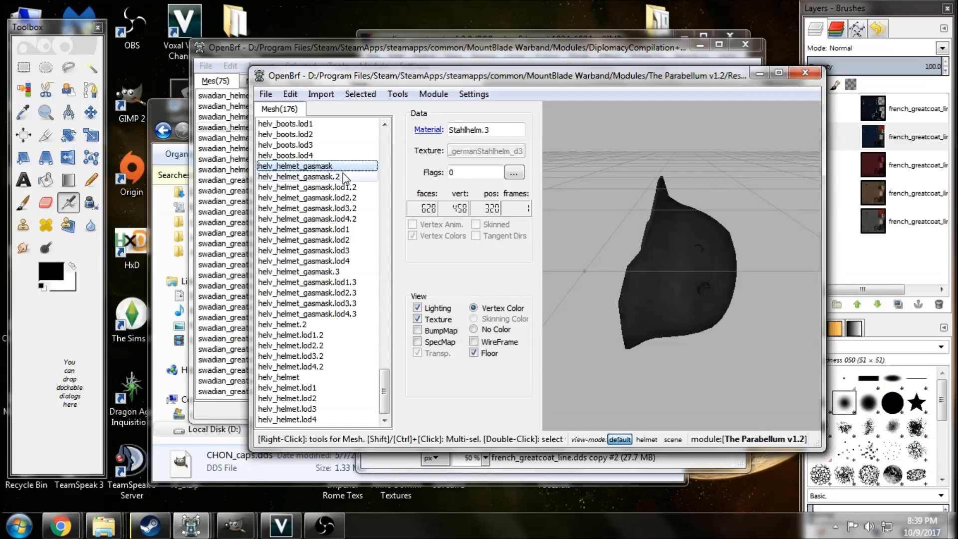
left_click(356, 272, "ctrl")
left_click_drag(727, 280, 673, 326)
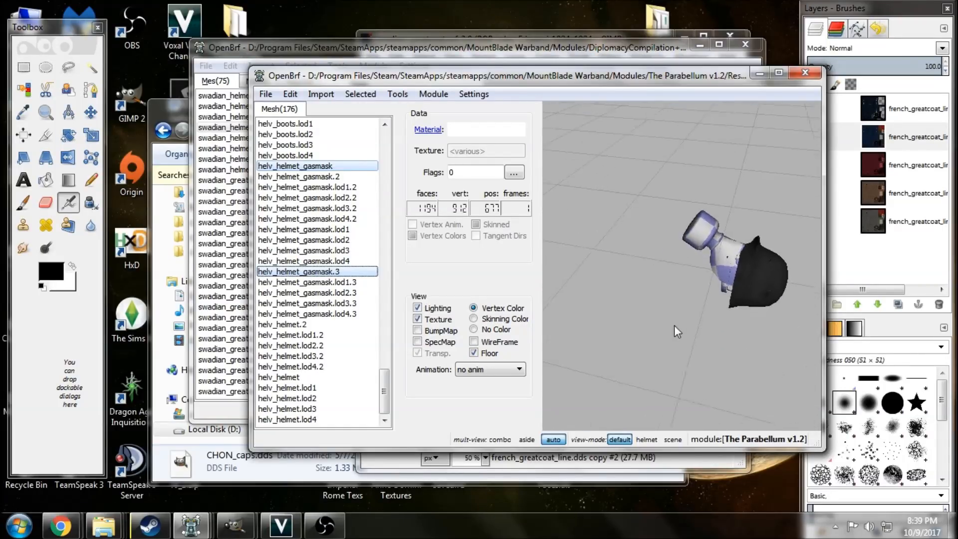
Compare the gasmask mesh in The Red Wars 1.88 window with the helmet and gasmask meshes in The Parabellum v1.2.
left_click(190, 525)
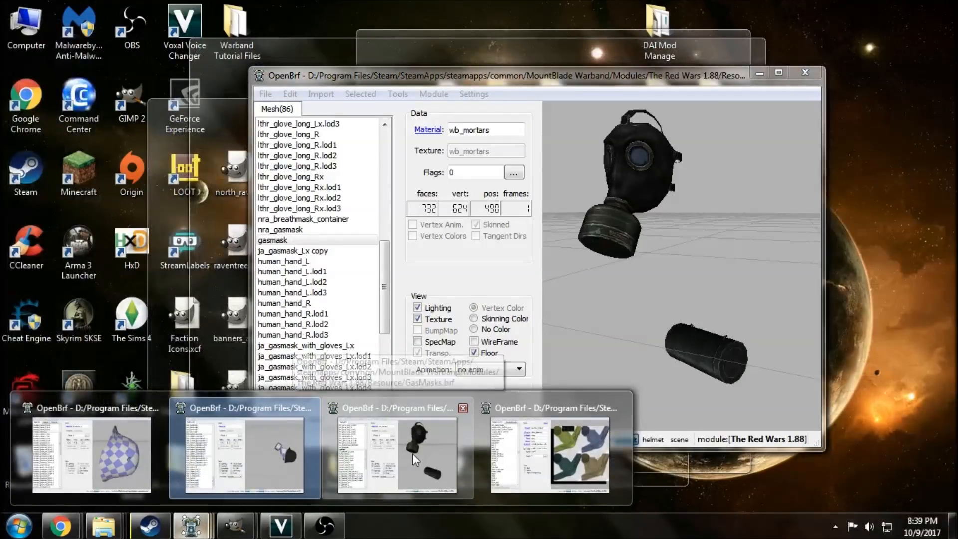
left_click(412, 453)
left_click_drag(586, 289, 669, 197)
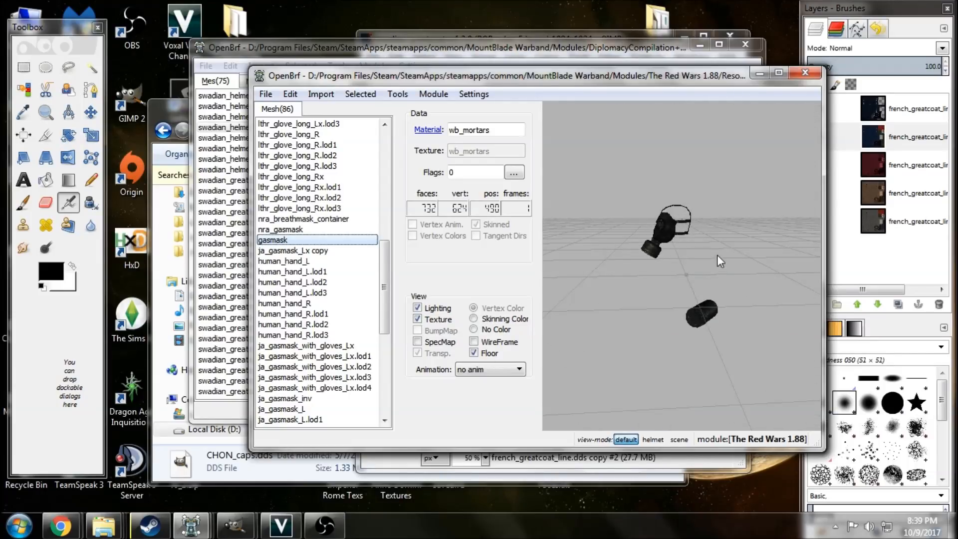
left_click_drag(699, 251, 718, 314)
mouse_move(190, 525)
left_click(276, 457)
left_click_drag(600, 252, 619, 272)
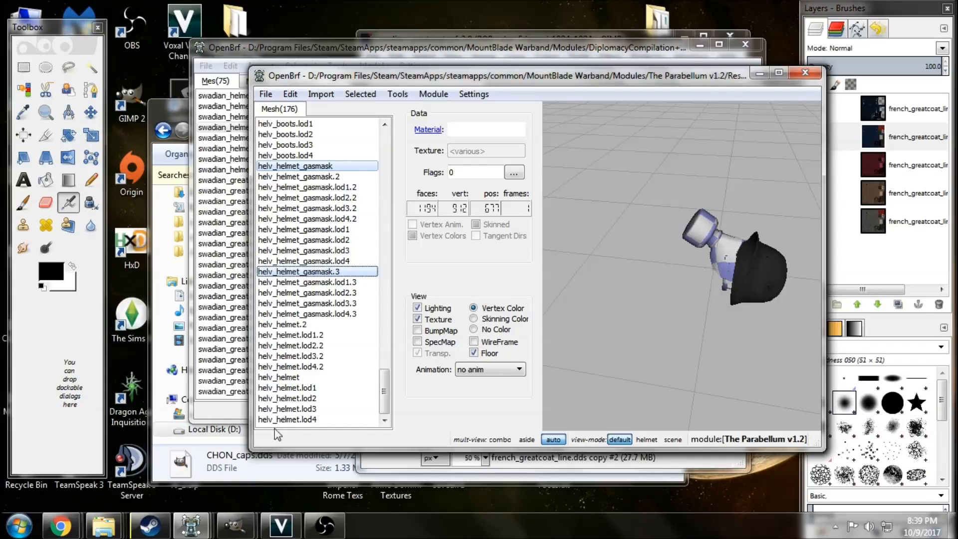
mouse_move(190, 528)
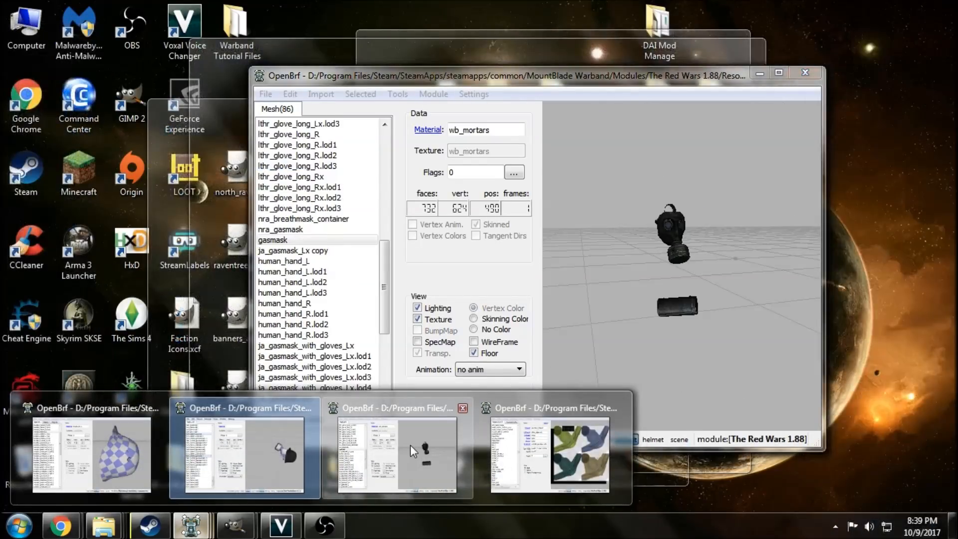
left_click(411, 445)
mouse_move(671, 305)
left_mouse_down()
mouse_move(623, 307)
mouse_move(710, 305)
mouse_move(664, 305)
mouse_move(676, 308)
left_mouse_up()
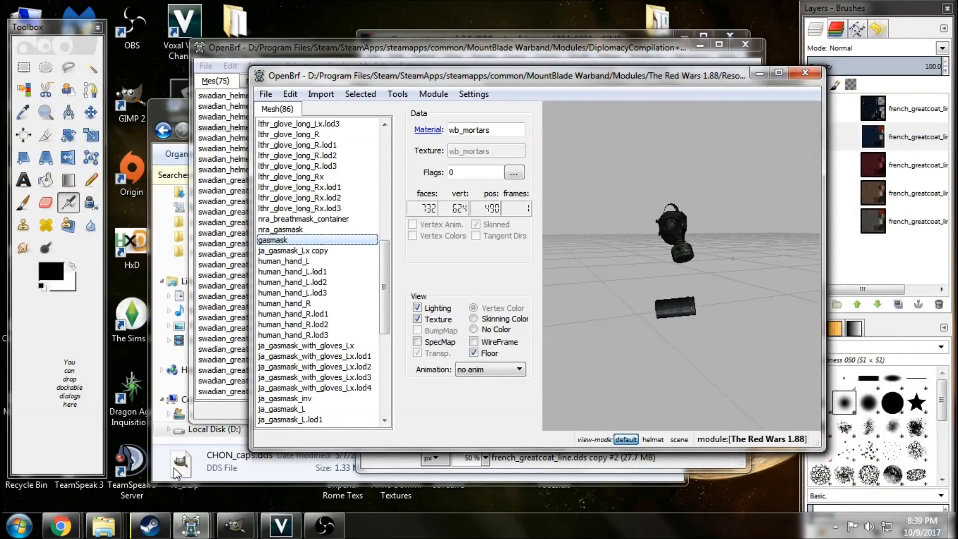
left_click(190, 524)
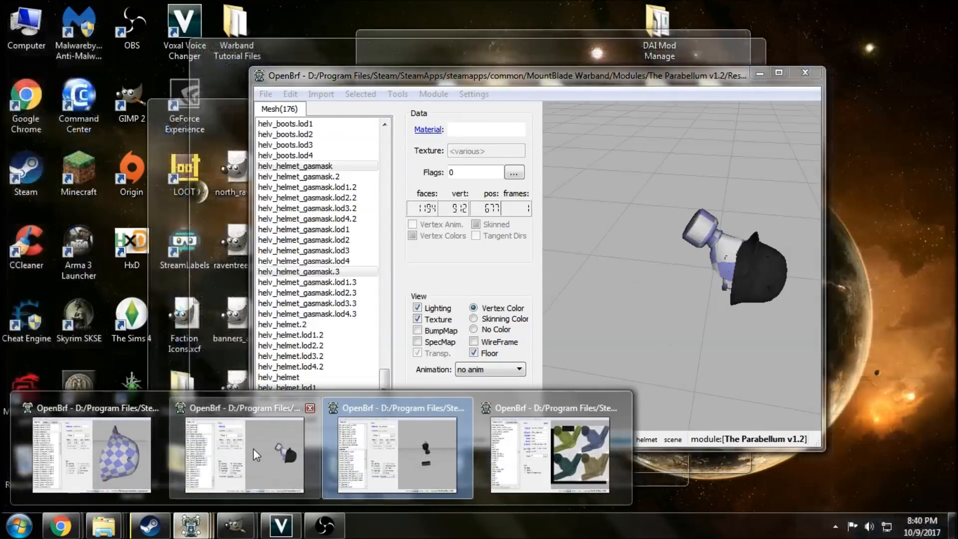
left_click(253, 451)
left_click_drag(650, 276, 670, 281)
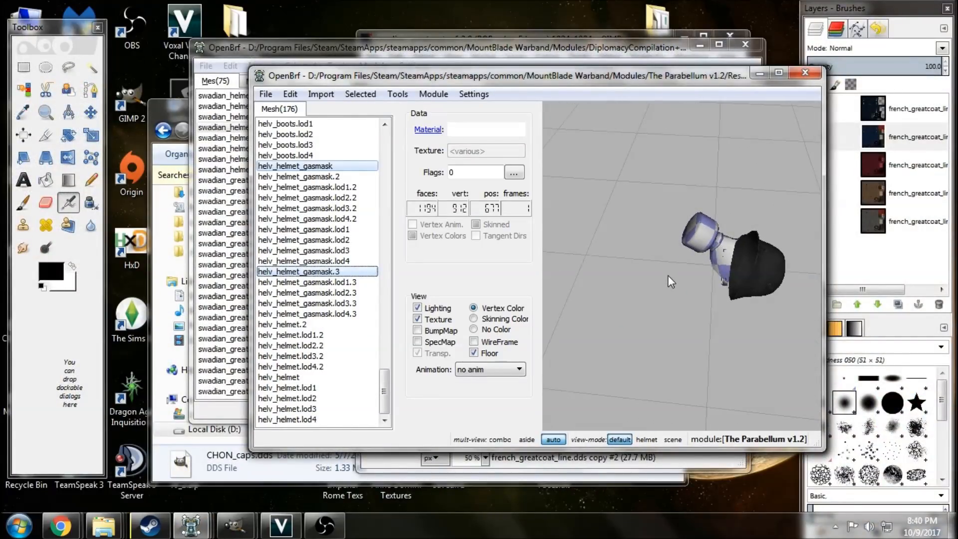
Export helv_helmet_gasmask.3 and its four LODs as the combined mesh helv_helmet_gasmask.3.obj, and return to the DiplomacyCompilation window.
left_click(348, 271)
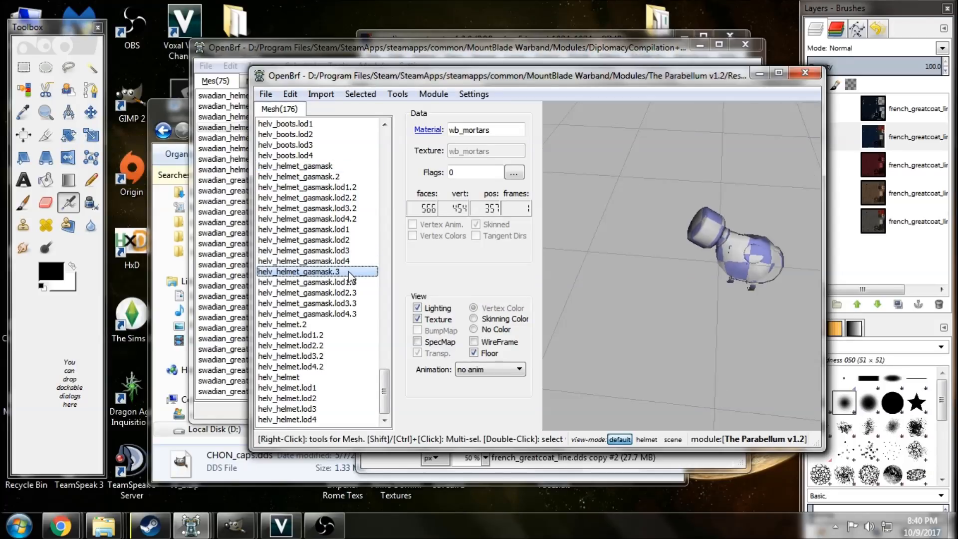
left_click(347, 282)
left_click(348, 293)
left_click(347, 303)
left_click(348, 314)
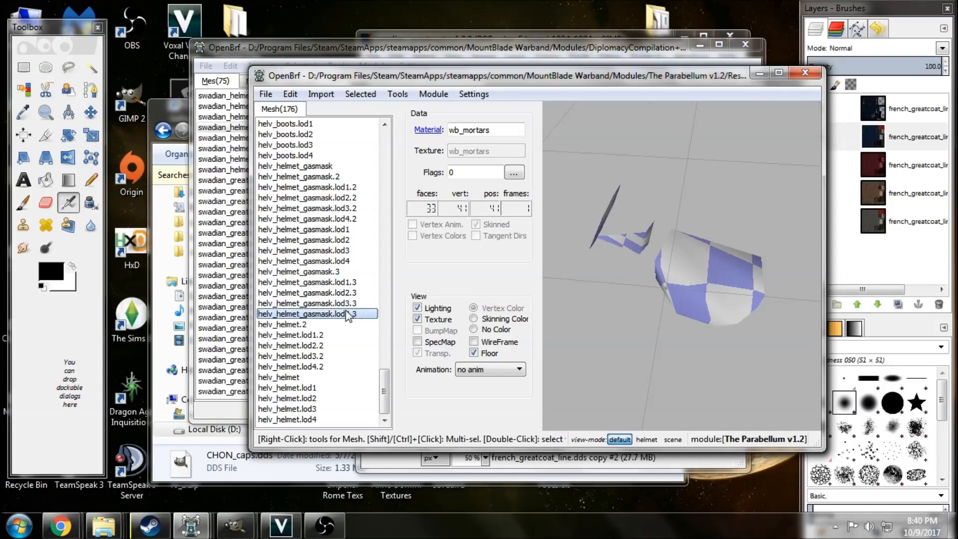
left_click(349, 273)
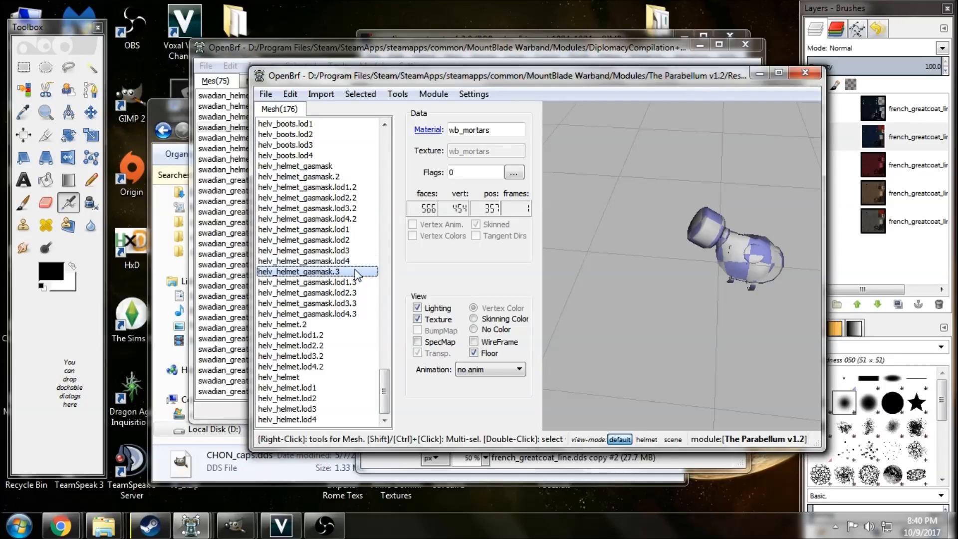
left_click(356, 313, "shift")
right_click(358, 318)
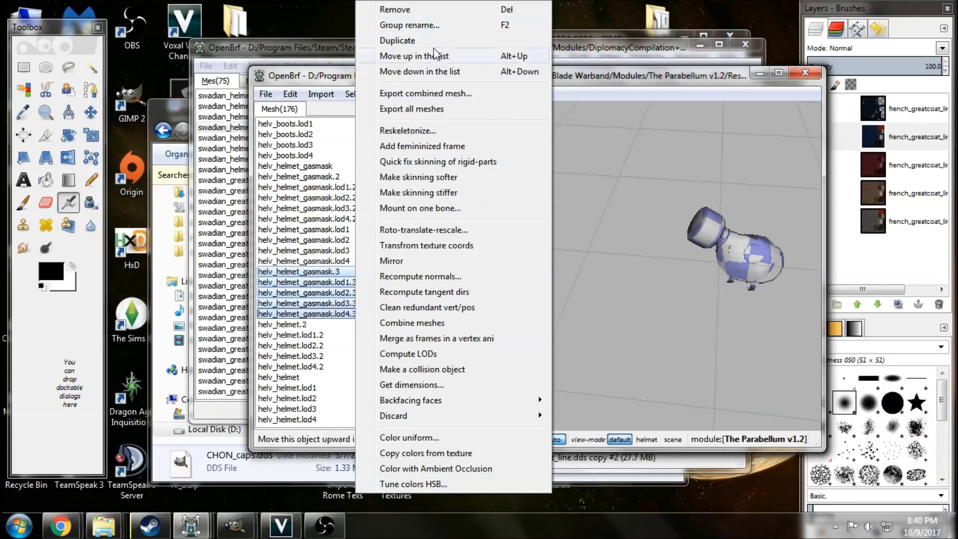
left_click(441, 94)
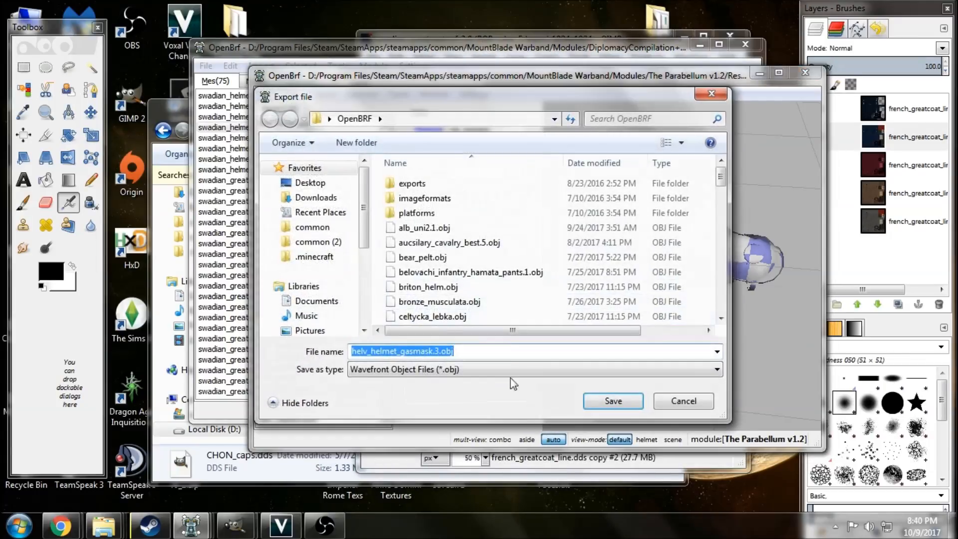
left_click(611, 398)
left_click(322, 49)
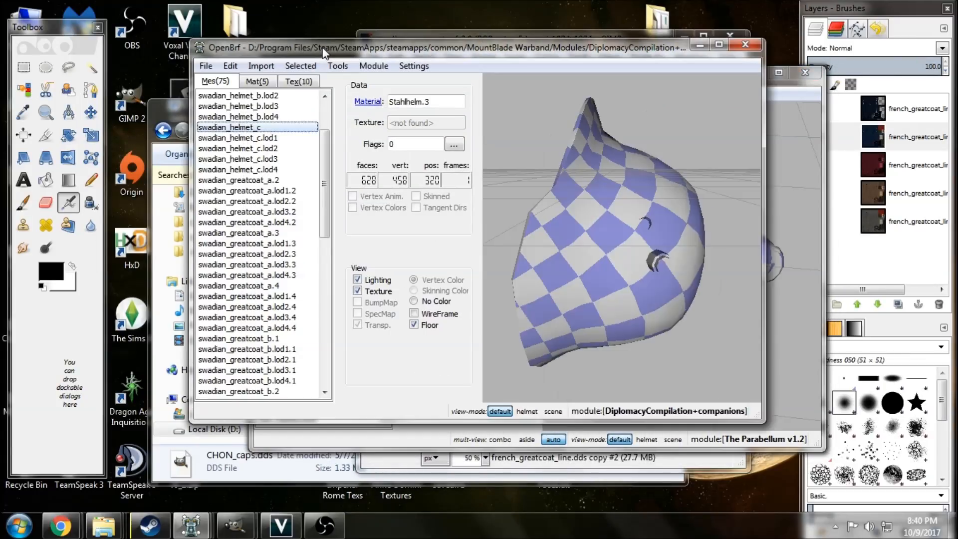
Import helv_helmet_gasmask.3.obj as a static mesh, with a separate mesh per object, ahead of swadian_helmet_c.
scroll(292, 140, "up", 2)
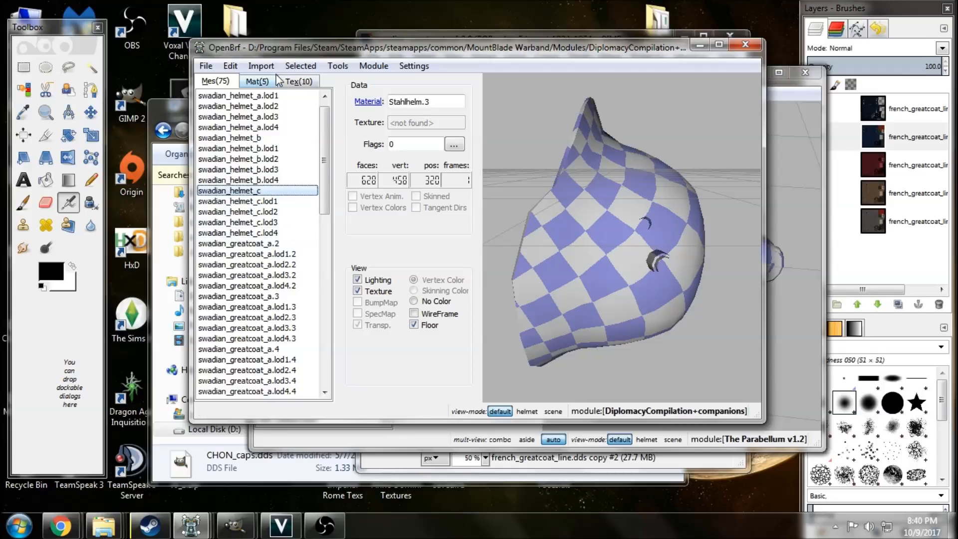
left_click(261, 65)
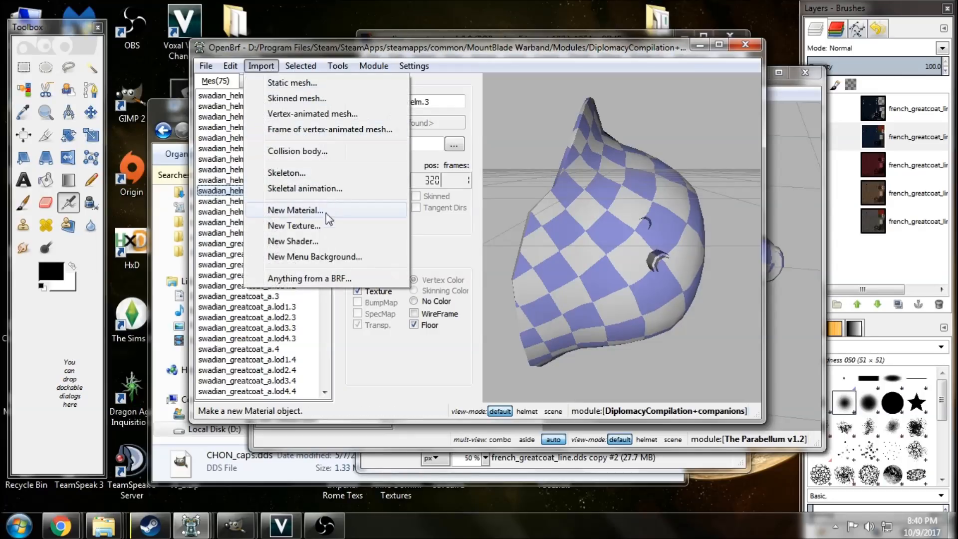
left_click(294, 83)
left_click(361, 274)
scroll(394, 275, "down", 6)
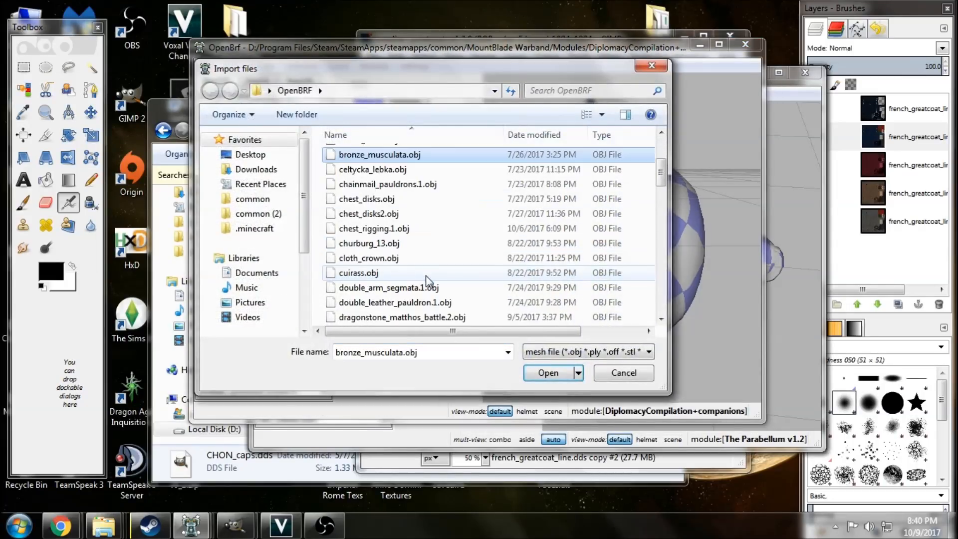
scroll(429, 275, "down", 1)
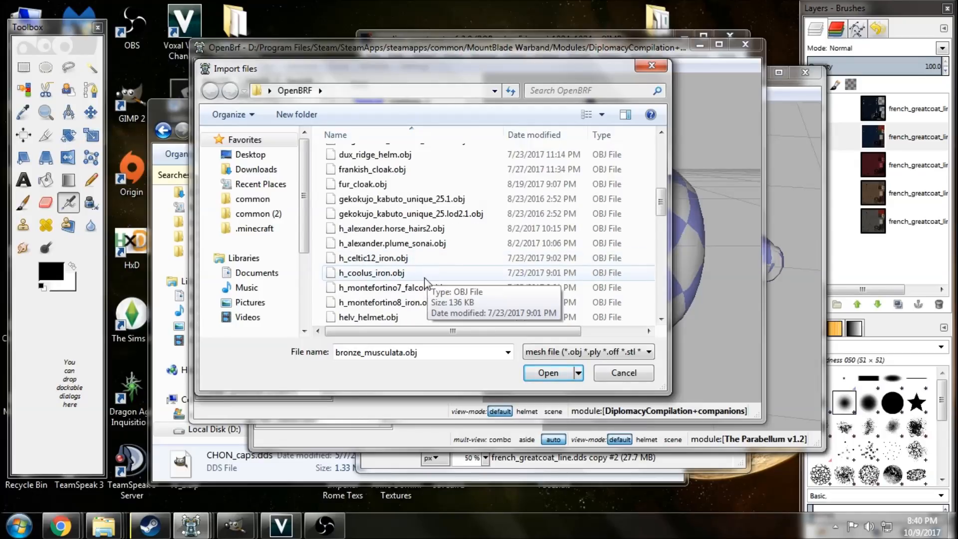
scroll(400, 297, "down", 1)
left_click(402, 288)
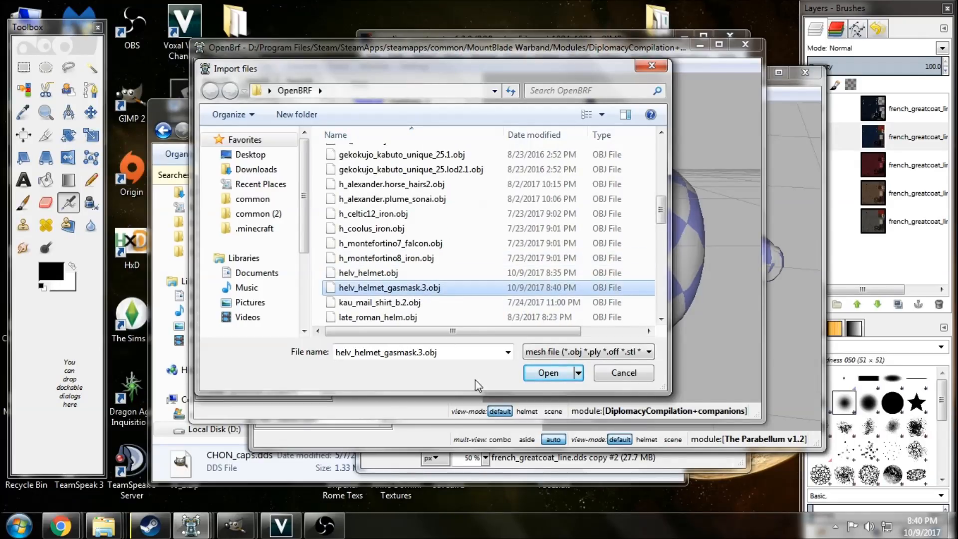
left_click(539, 374)
left_click(527, 257)
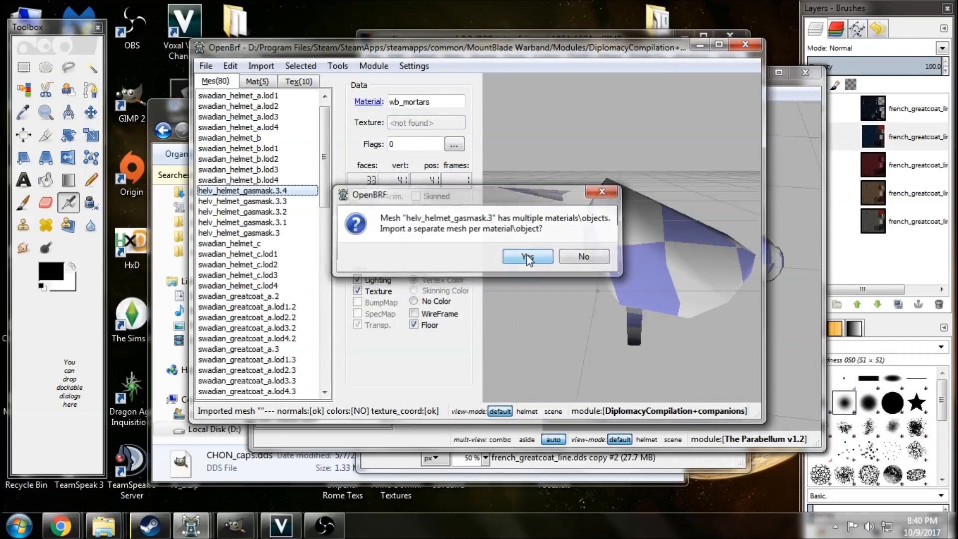
Rename the five imported gasmask meshes to the swadian_helmet_c prefix, as swadian_helmet_c.1 and lod1.1 through lod4.1.
left_click(291, 231, "shift")
right_click(291, 230)
left_click(355, 25)
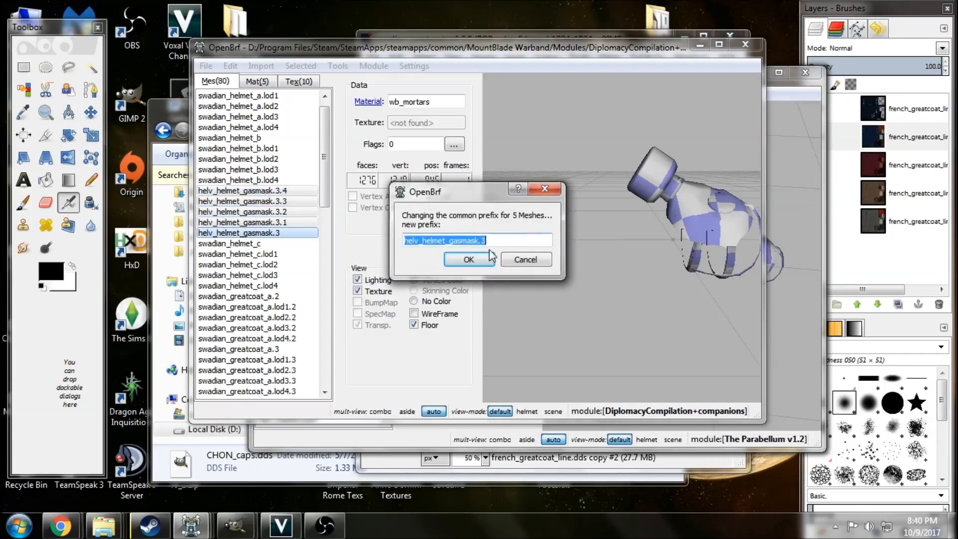
left_click_drag(419, 239, 352, 240)
type("swadian")
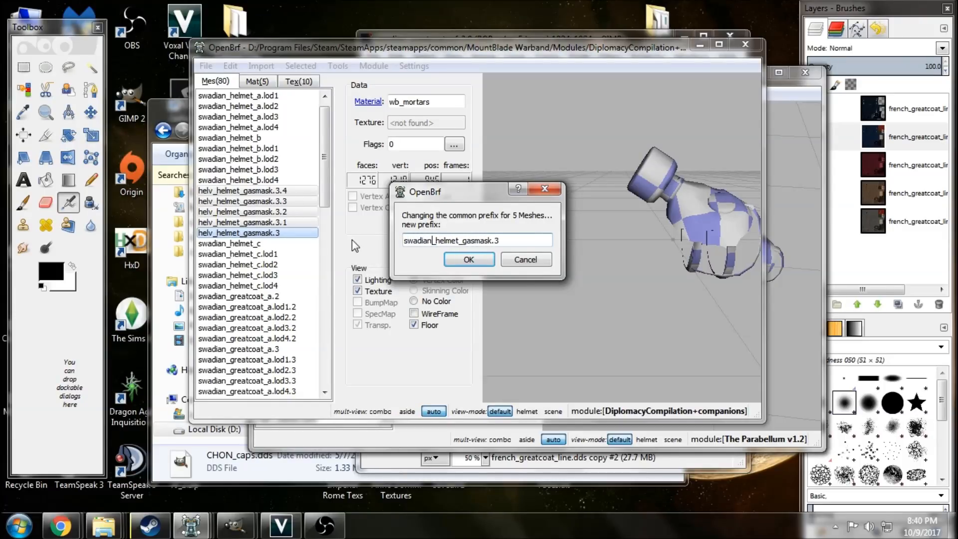
key("Right")
key("Right")
key("Right")
key("Right")
key("Right")
key("Right")
key("Right")
key("Right")
key("Right")
key("Right")
key("Right")
key("Right")
key("Right")
key("Right")
key("BackSpace")
key("BackSpace")
key("BackSpace")
key("BackSpace")
key("BackSpace")
key("BackSpace")
key("BackSpace")
type("c")
key("Return")
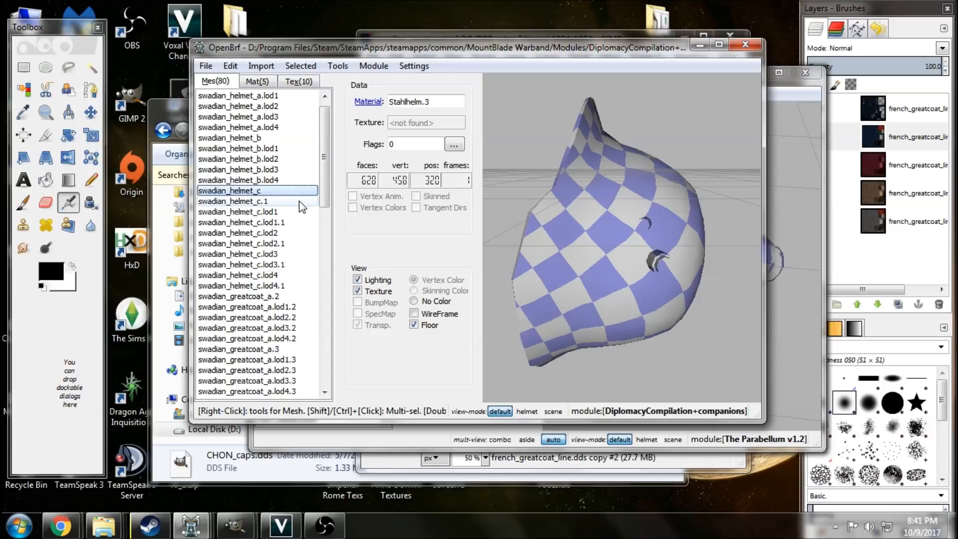
Check swadian_helmet_c.1 and view the helmet and gasmask meshes together for LODs 1 to 3.
left_click(300, 201)
left_click(301, 213)
left_click(292, 222)
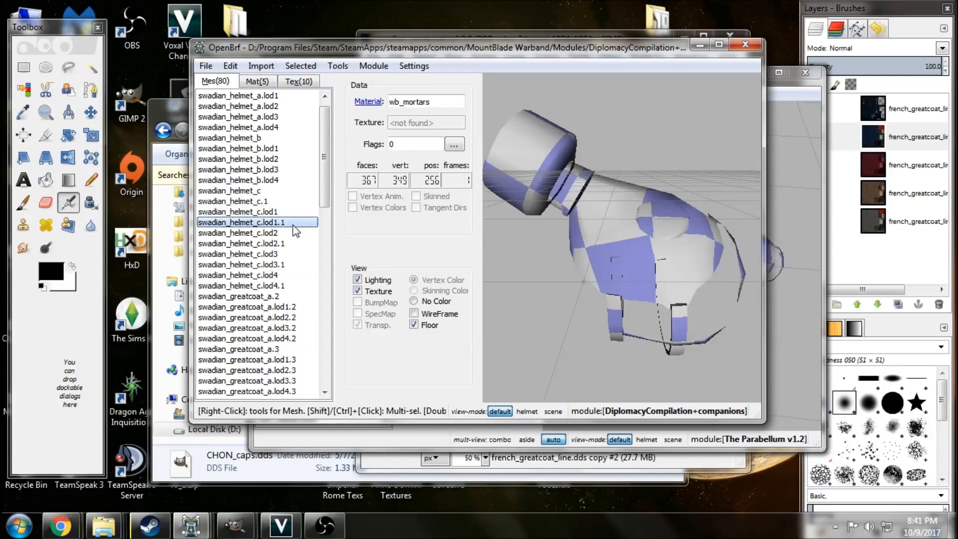
left_click(282, 214, "ctrl")
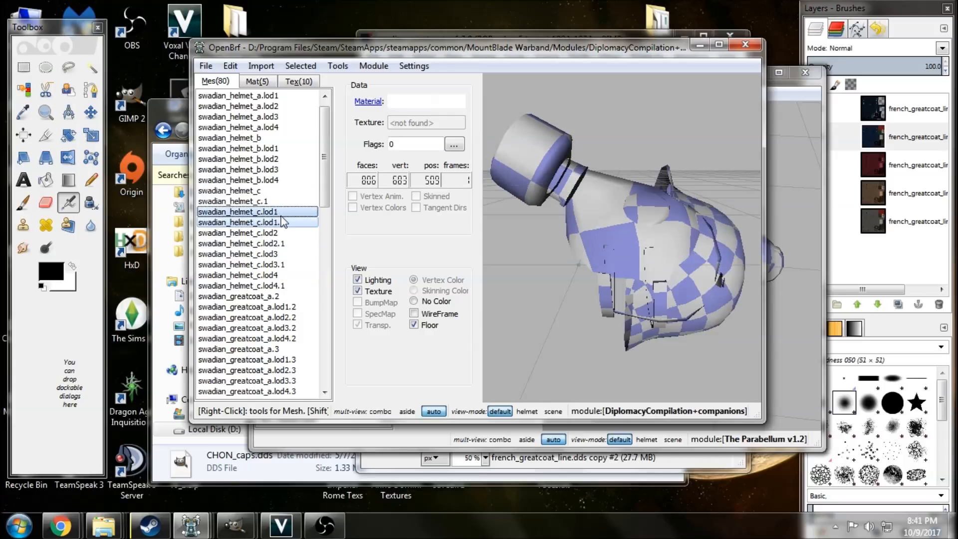
left_click_drag(620, 263, 537, 247)
left_click(294, 233)
left_click(295, 244, "ctrl")
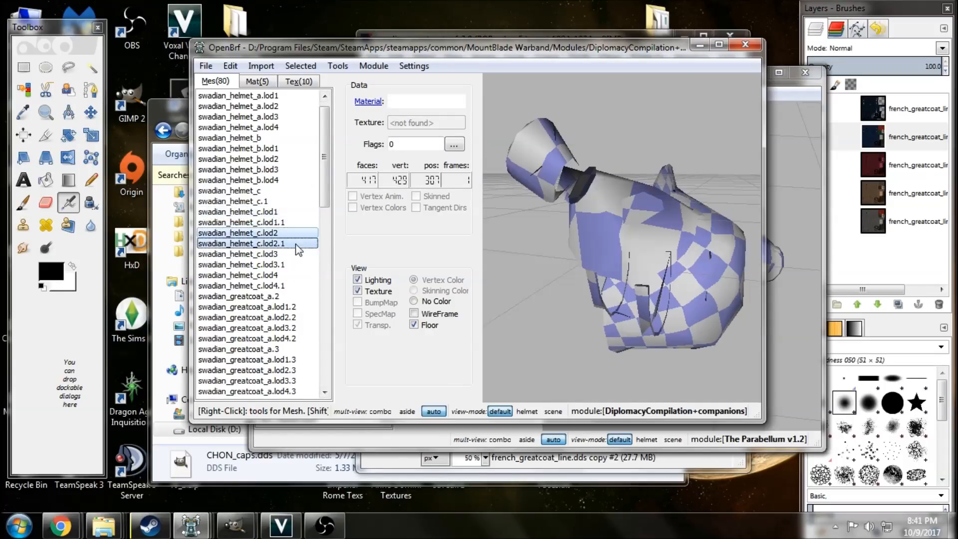
left_click(281, 254)
left_click(281, 265, "ctrl")
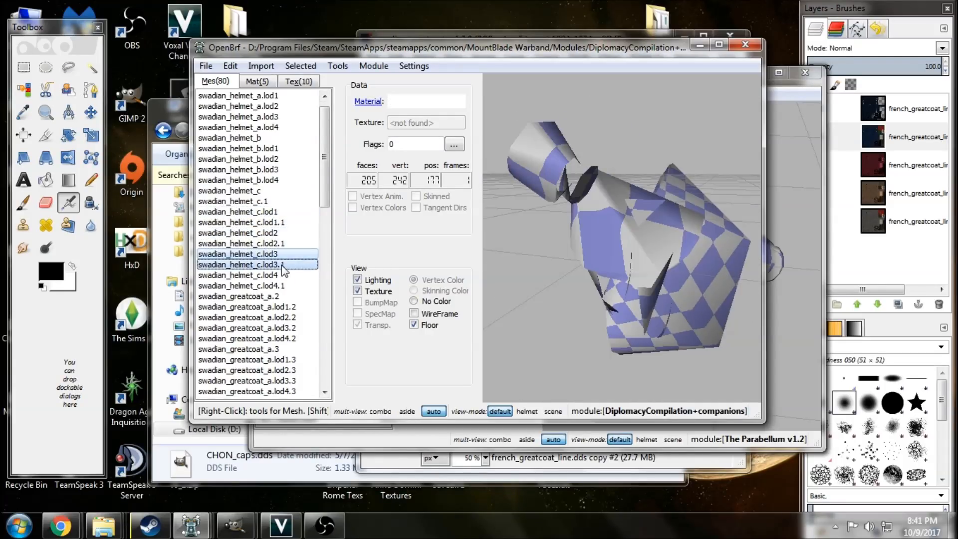
left_click(281, 190)
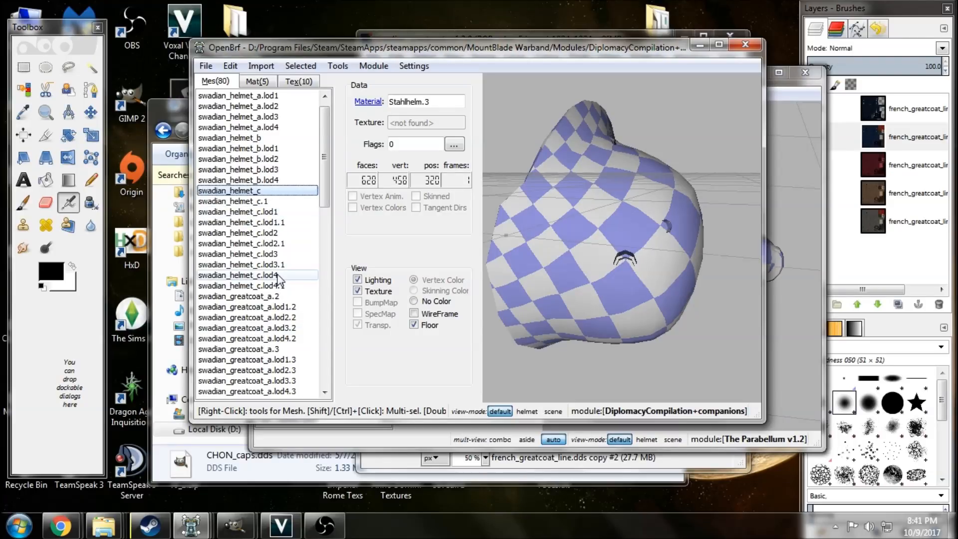
scroll(324, 162, "up", 1)
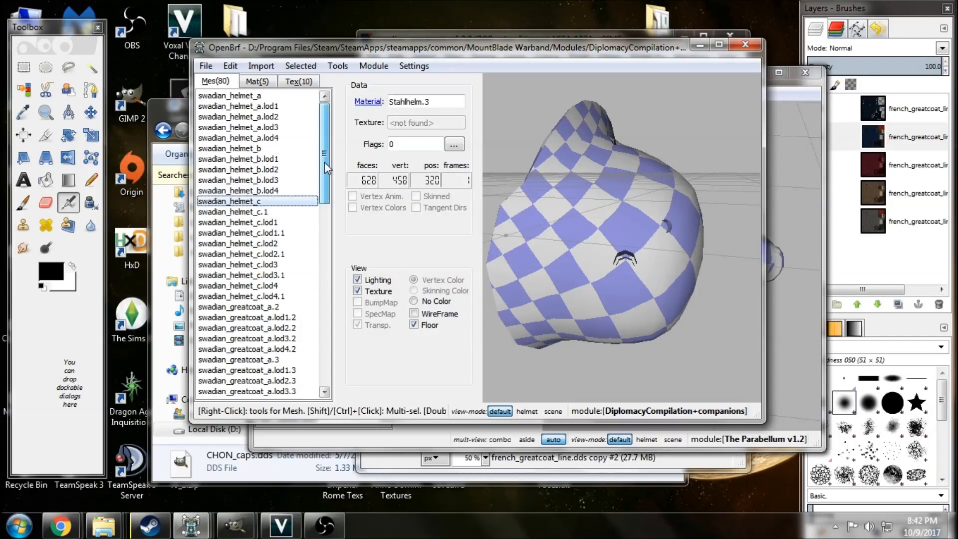
Inspect the textured swadian_helmet_a and swadian_helmet_b from several angles, and swadian_helmet_c together with its gasmask.
left_click_drag(519, 288, 582, 288)
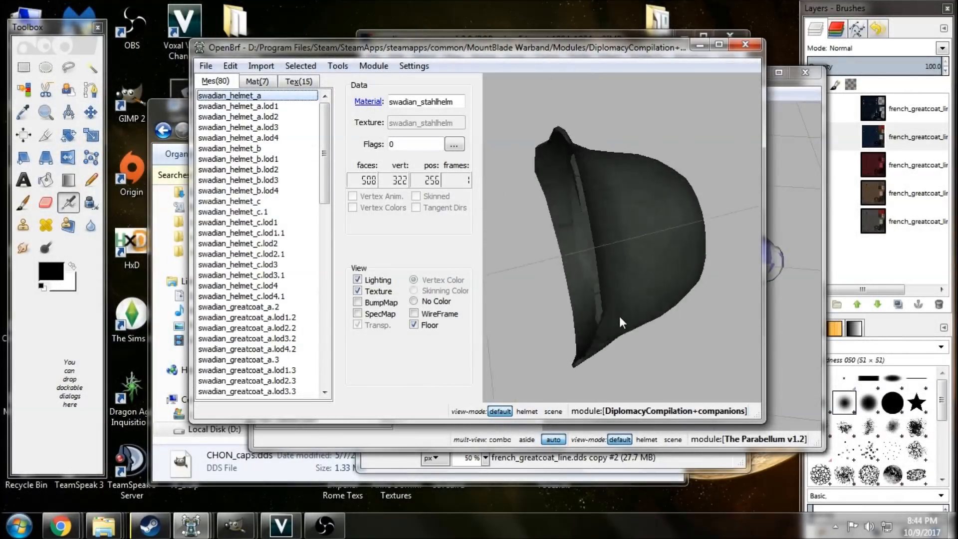
left_click_drag(619, 316, 571, 246)
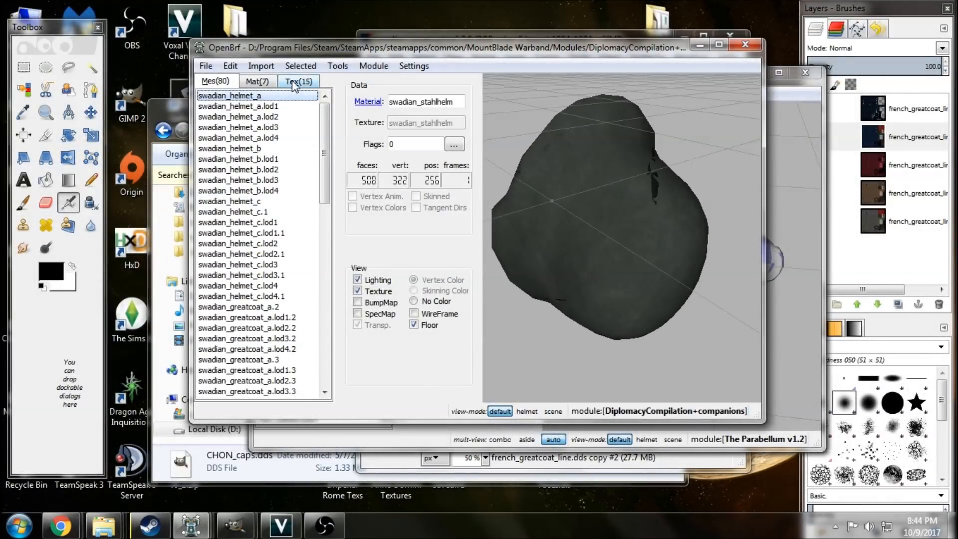
left_click_drag(554, 235, 458, 124)
left_click(250, 148)
left_click_drag(640, 190, 542, 246)
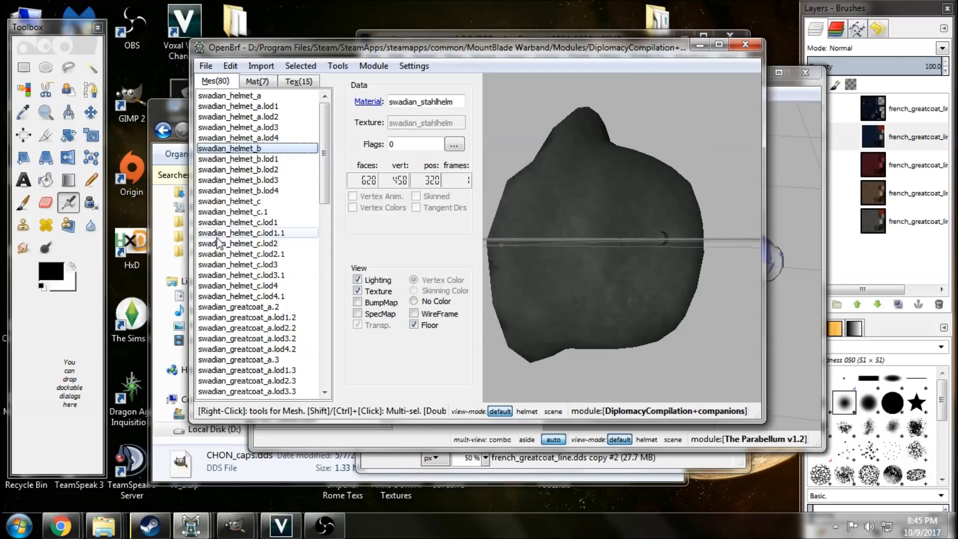
left_click(250, 202)
left_click(249, 212, "shift")
left_click_drag(561, 188, 590, 211)
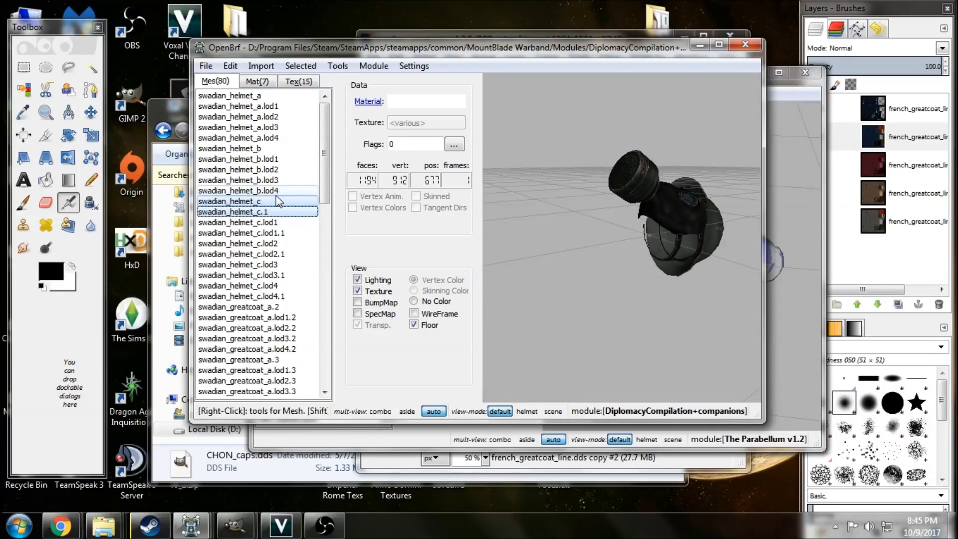
Save the DiplomacyCompilation mesh file and close The Red Wars 1.88 window showing the chon_cap meshes.
left_click(214, 65)
left_click(233, 113)
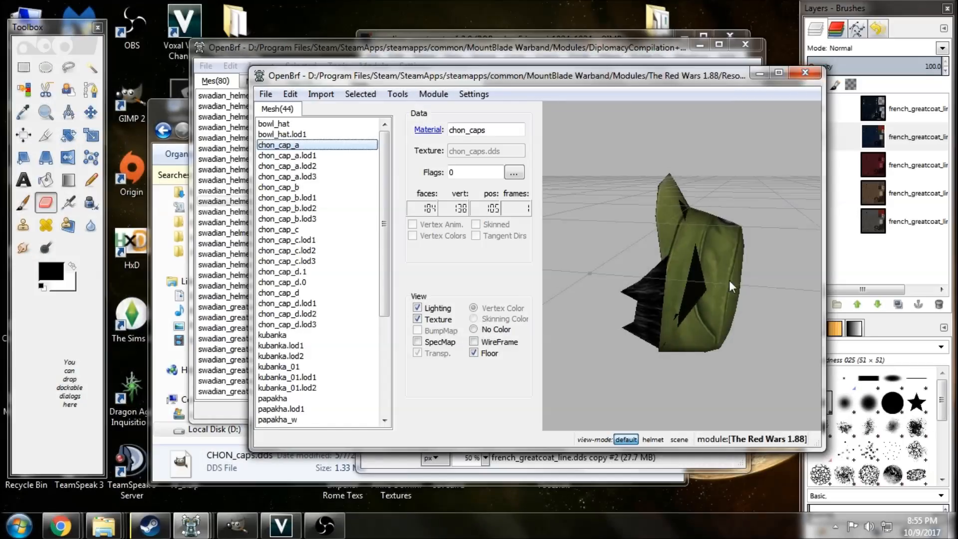
mouse_move(729, 280)
left_mouse_down()
mouse_move(654, 289)
mouse_move(738, 282)
left_mouse_up()
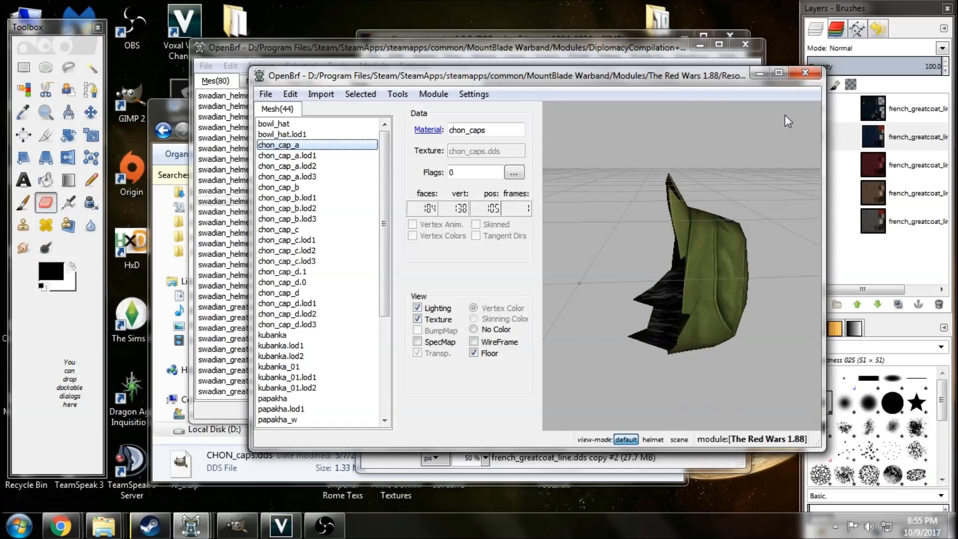
left_click(800, 73)
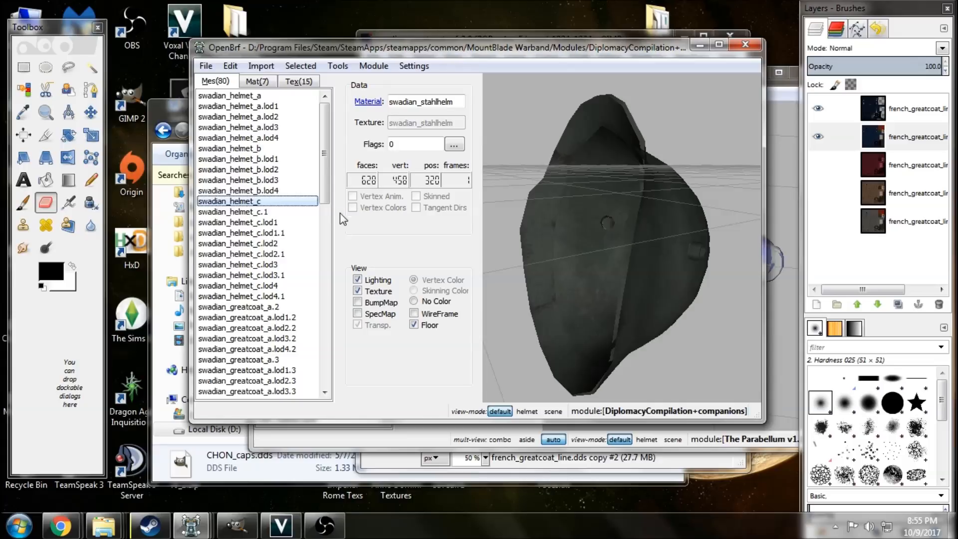
Switch to The Parabellum v1.2 window and select helv_hat3 together with its four LODs.
mouse_move(192, 526)
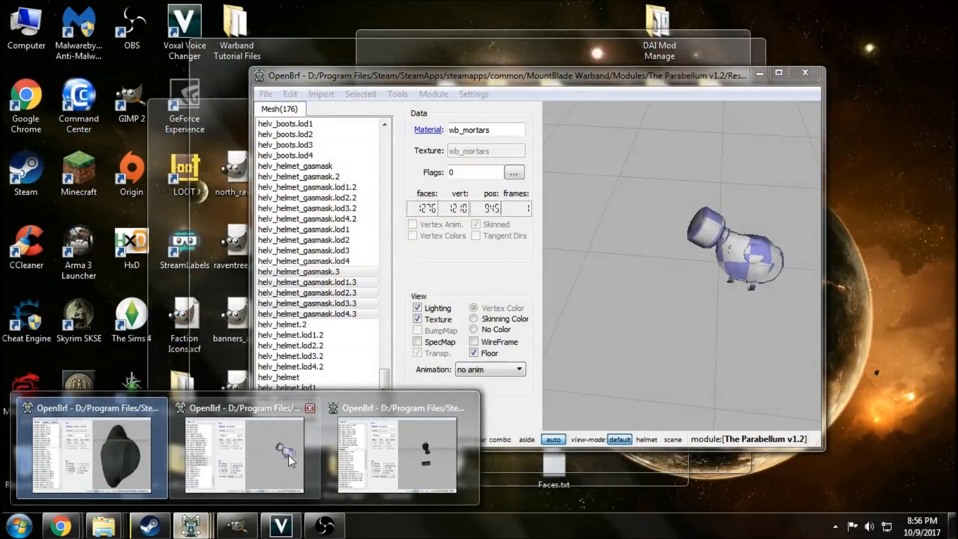
left_click(288, 455)
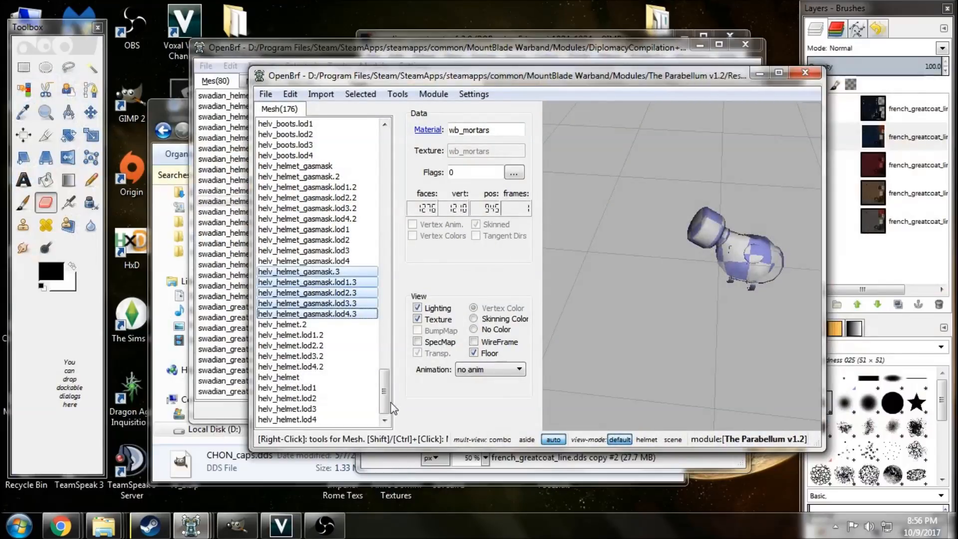
left_click_drag(387, 410, 385, 173)
left_click(318, 133)
left_click_drag(580, 333, 567, 261)
left_click_drag(354, 142, 350, 172)
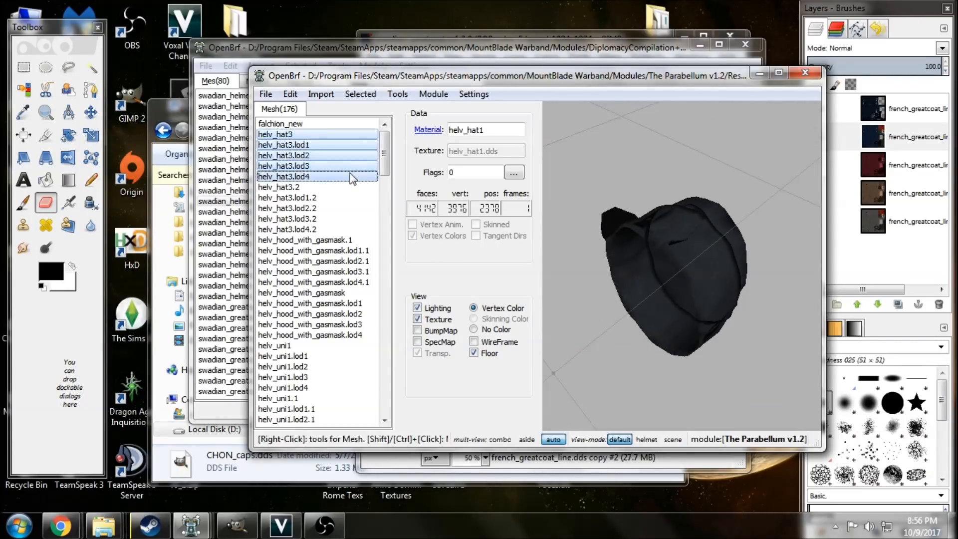
right_click(350, 173)
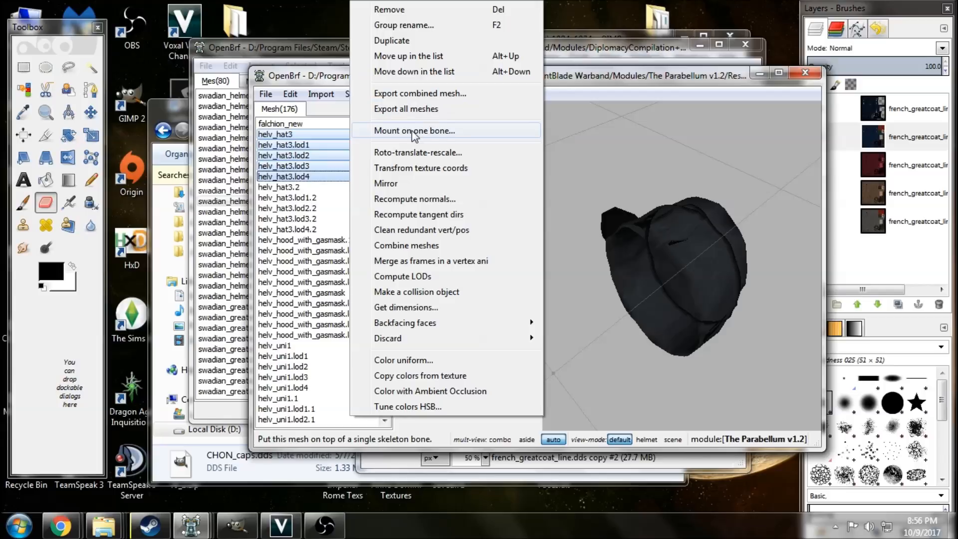
left_click(412, 109)
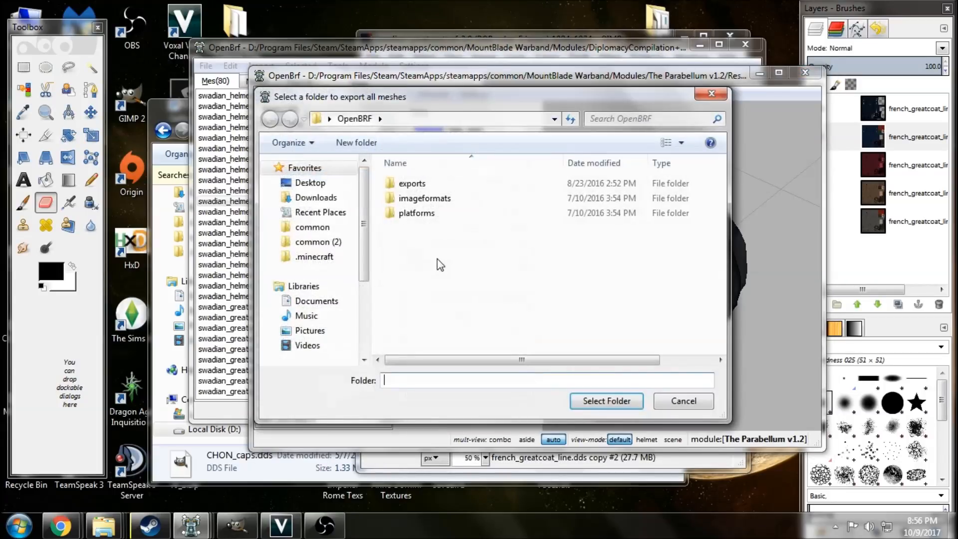
left_click(683, 399)
Export helv_hat3 and its four LODs as the combined mesh helv_hat3.obj, and close The Parabellum v1.2 window.
right_click(308, 159)
left_click(380, 97)
left_click(613, 401)
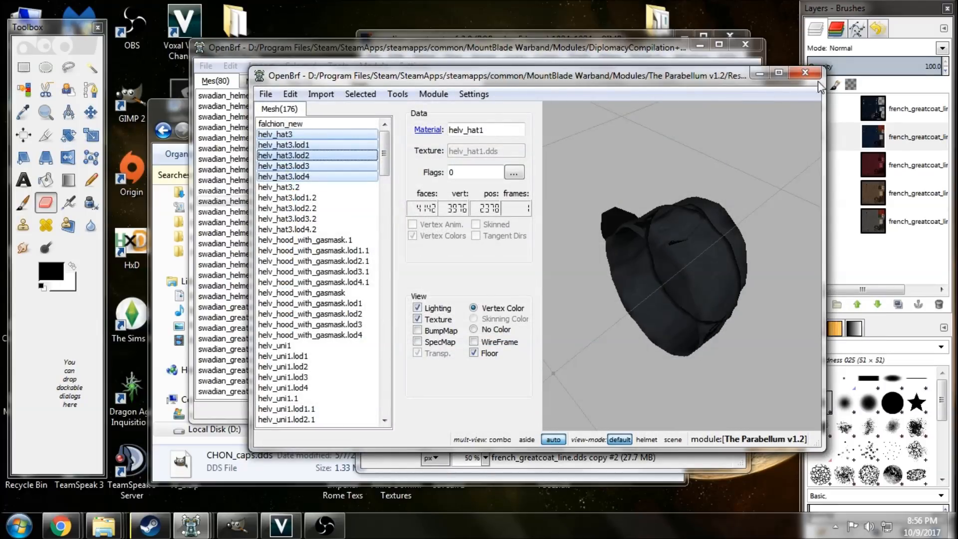
left_click(805, 73)
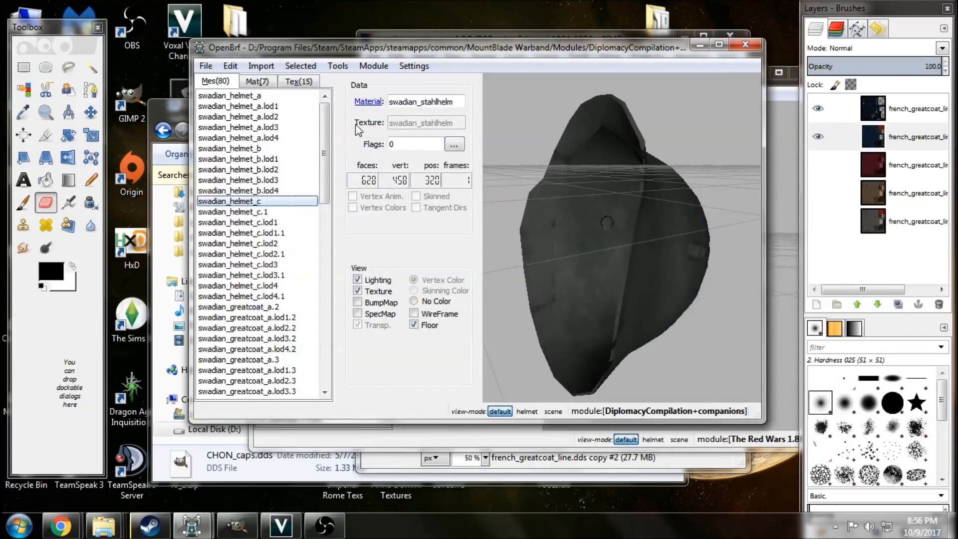
Import helv_hat3.obj as a static mesh, with a separate mesh per object, ahead of swadian_greatcoat_a.2.
left_click(273, 307)
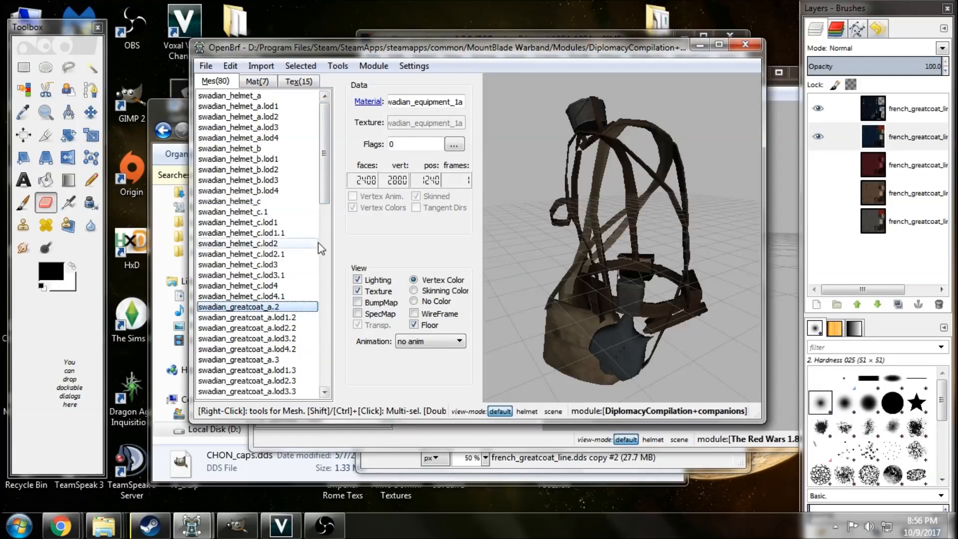
left_click(263, 66)
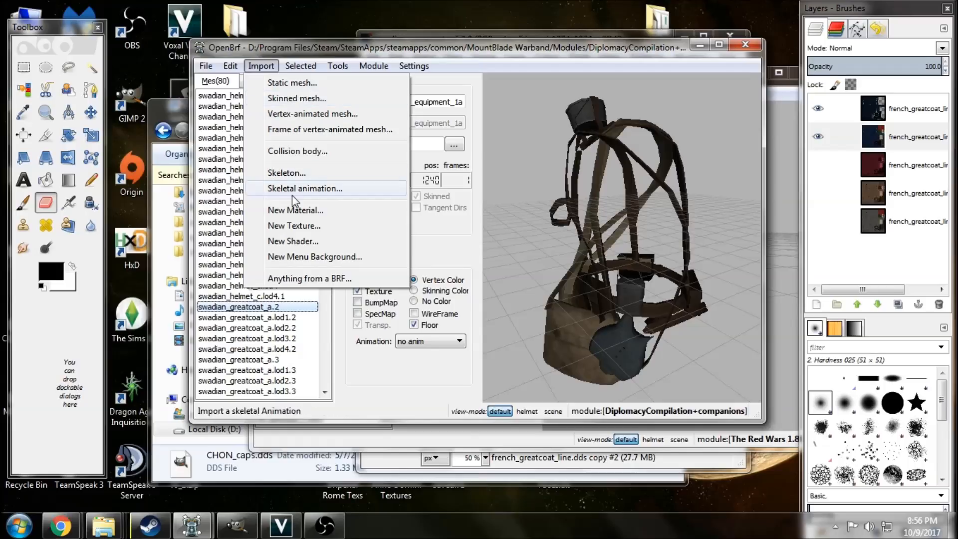
left_click(289, 82)
scroll(474, 250, "down", 12)
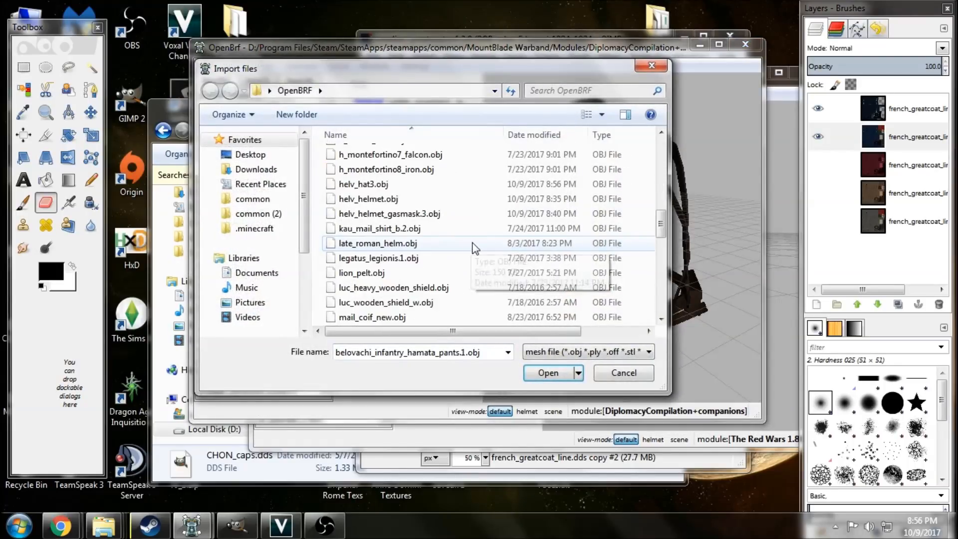
scroll(475, 249, "down", 1)
scroll(475, 250, "up", 3)
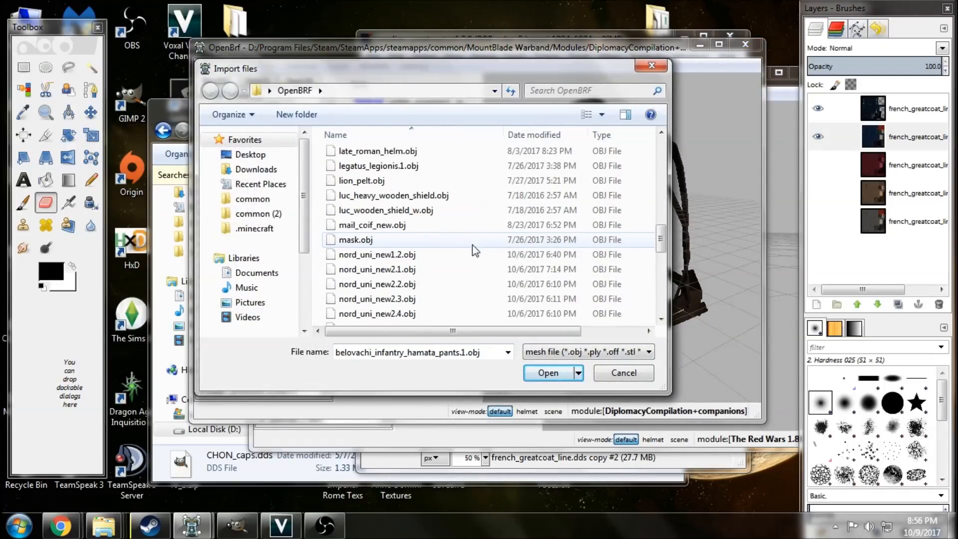
scroll(445, 234, "up", 2)
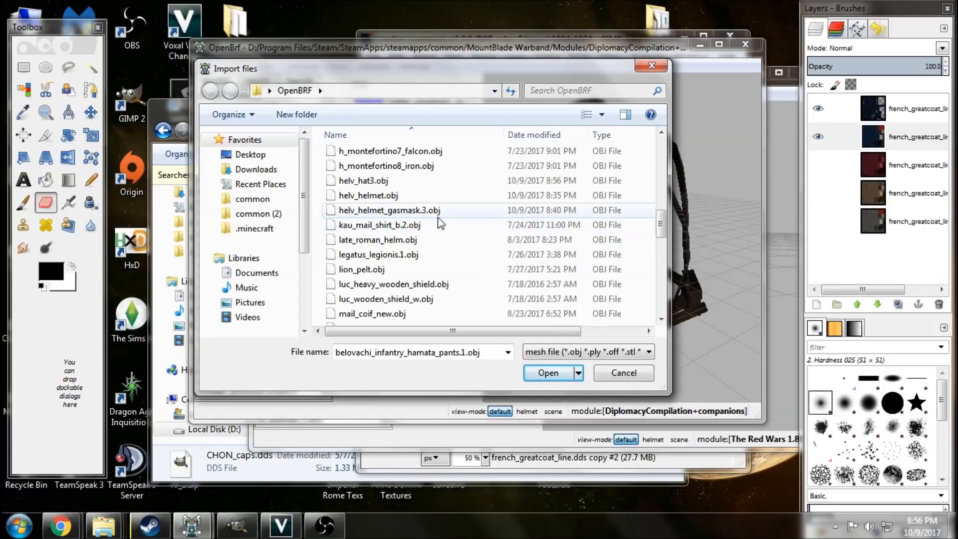
left_click(381, 181)
left_click(548, 373)
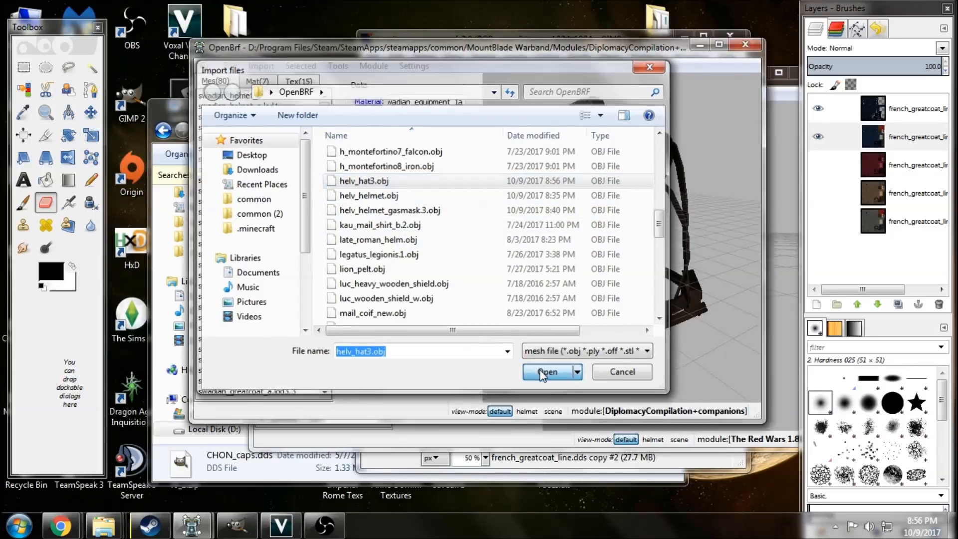
left_click(501, 257)
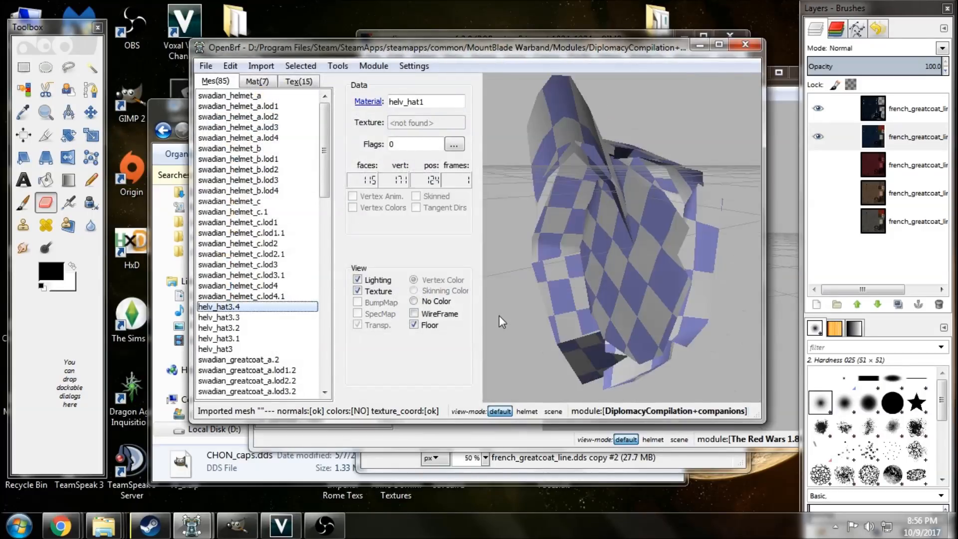
Move the base helv_hat3 mesh above its four LOD meshes, directly after swadian_helmet_c.lod4.1.
left_click(265, 350)
key("ctrl+Up")
key("ctrl+Up")
key("ctrl+Up")
key("ctrl+Up")
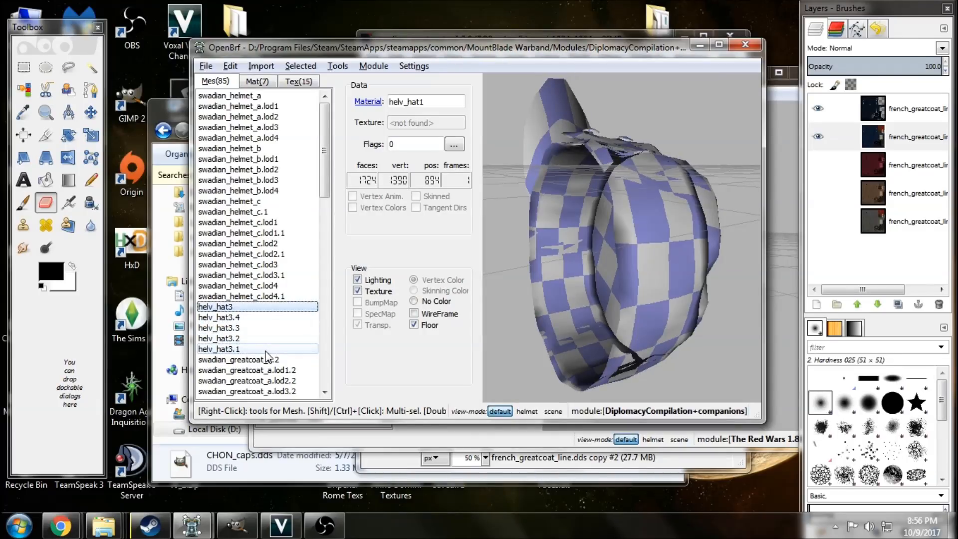
Reorder helv_hat3.1 through helv_hat3.4 in ascending order beneath helv_hat3, and select the base helv_hat3 mesh.
key("Down")
key("Down")
key("Down")
key("Down")
key("alt+Up")
key("alt+Up")
key("alt+Up")
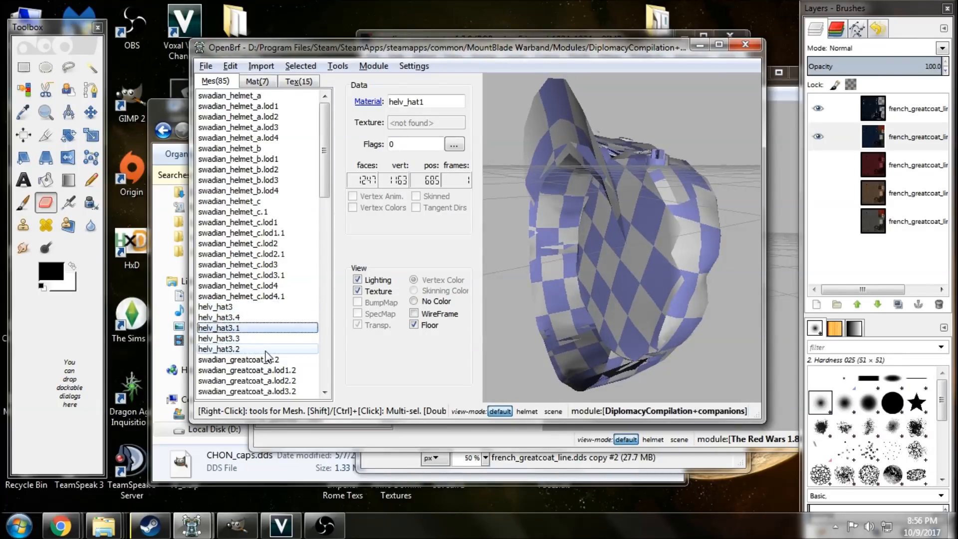
key("Down")
key("Down")
key("Down")
key("alt+Up")
key("alt+Up")
key("Down")
key("Down")
key("alt+Up")
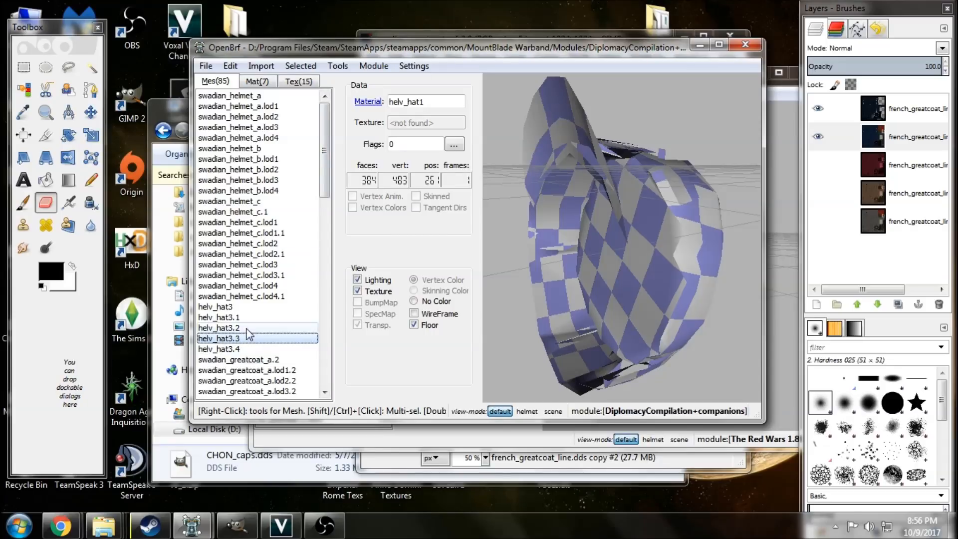
left_click(250, 307)
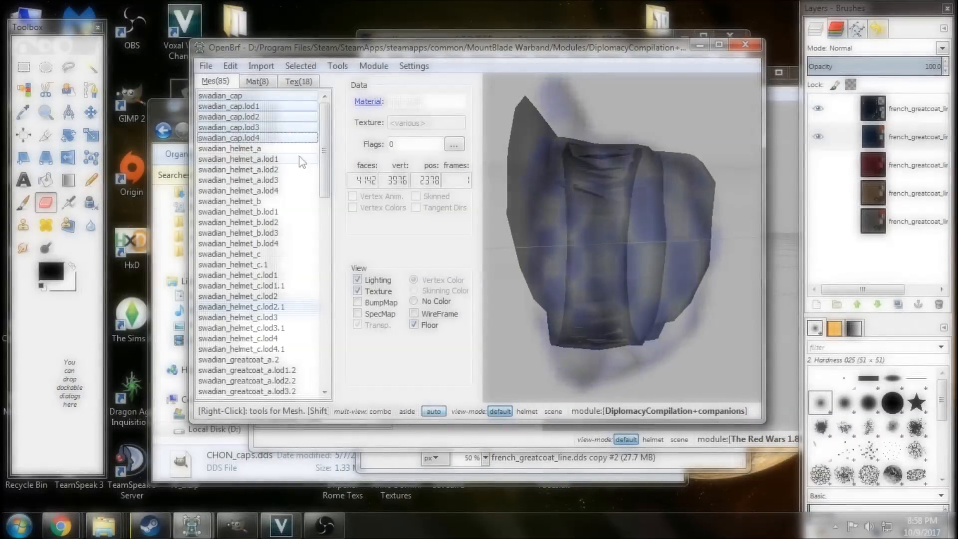
Select the swadian_cap mesh and switch to the File Explorer window with the chon_c search in Textures.
left_click(264, 96)
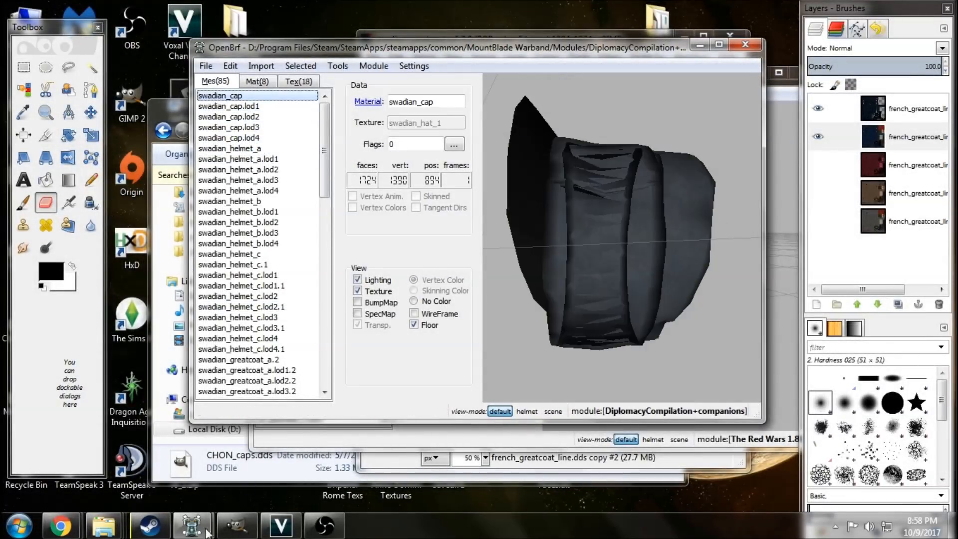
left_click(237, 525)
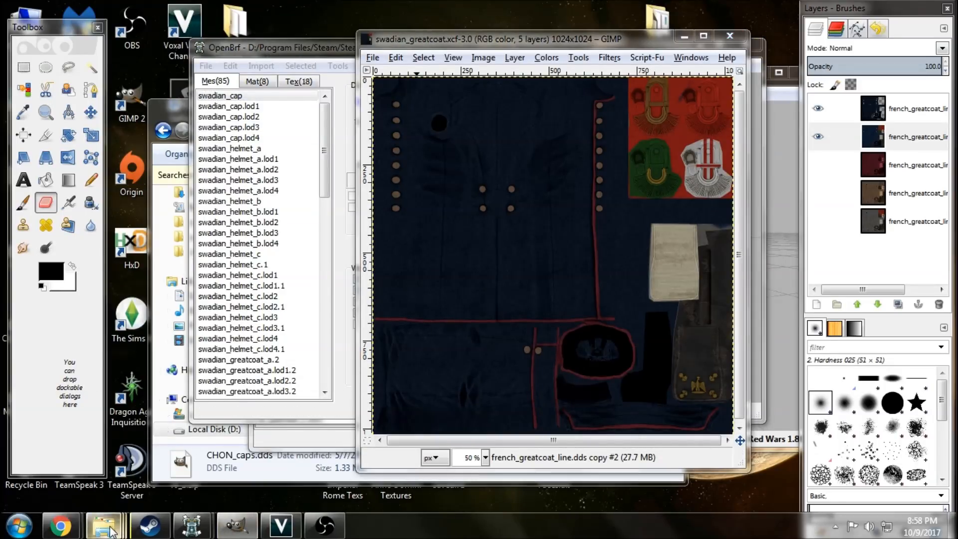
mouse_move(104, 526)
mouse_move(406, 467)
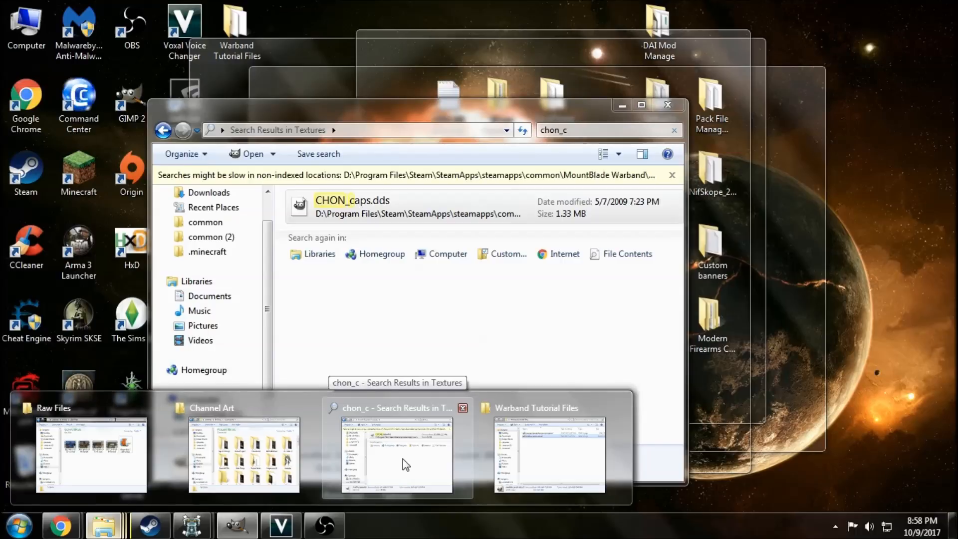
left_click(396, 454)
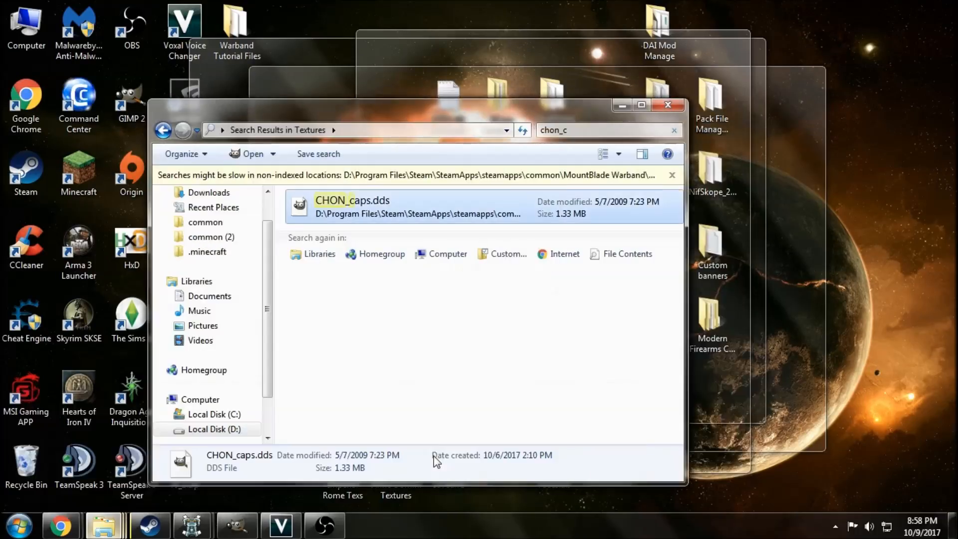
Go to the DiplomacyCompilation+companions module's Textures folder and search it for swadian_.
left_click(675, 129)
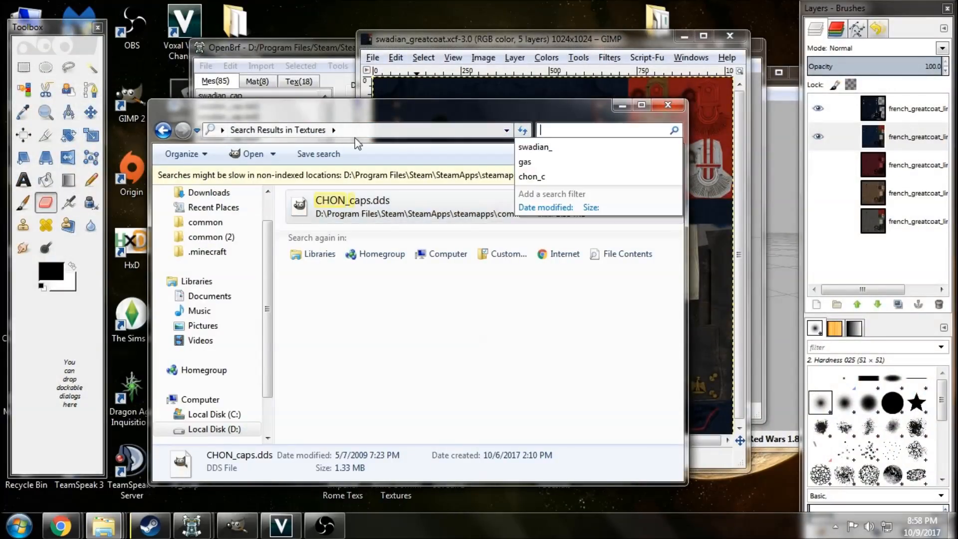
left_click(247, 130)
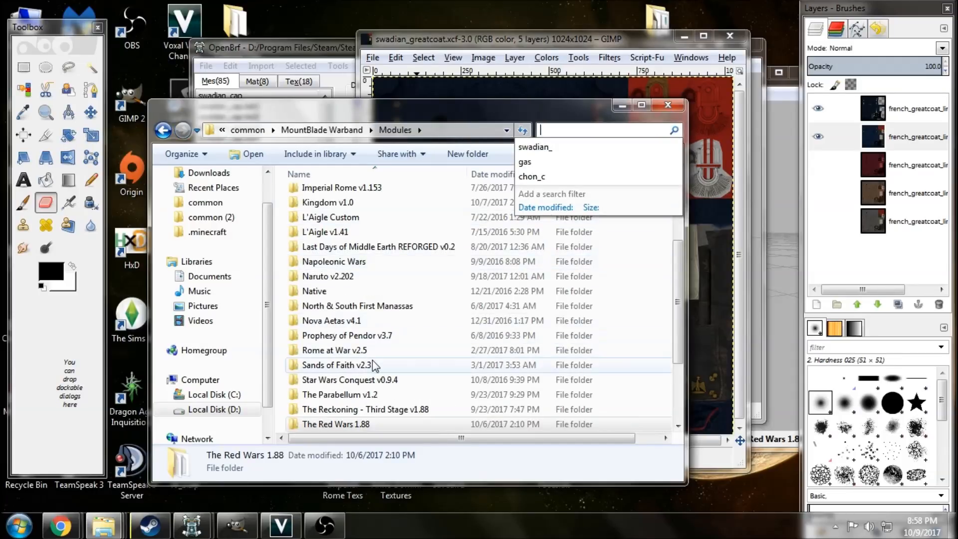
scroll(409, 252, "up", 3)
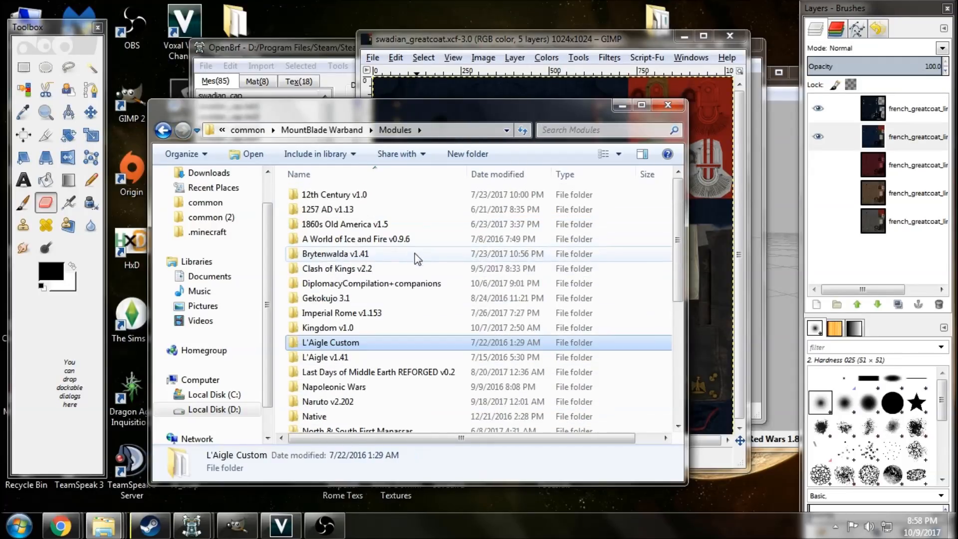
double_click(418, 302)
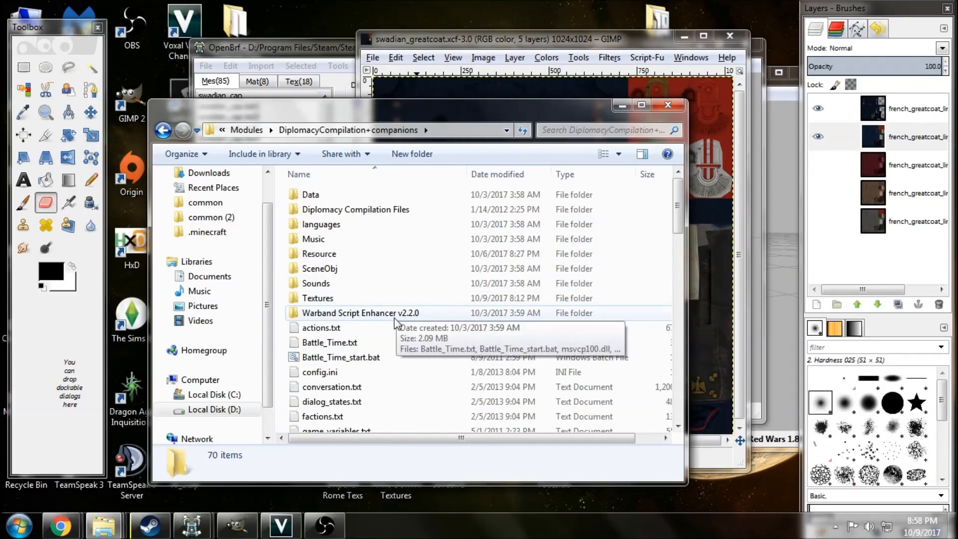
double_click(360, 298)
left_click(574, 131)
left_click(572, 147)
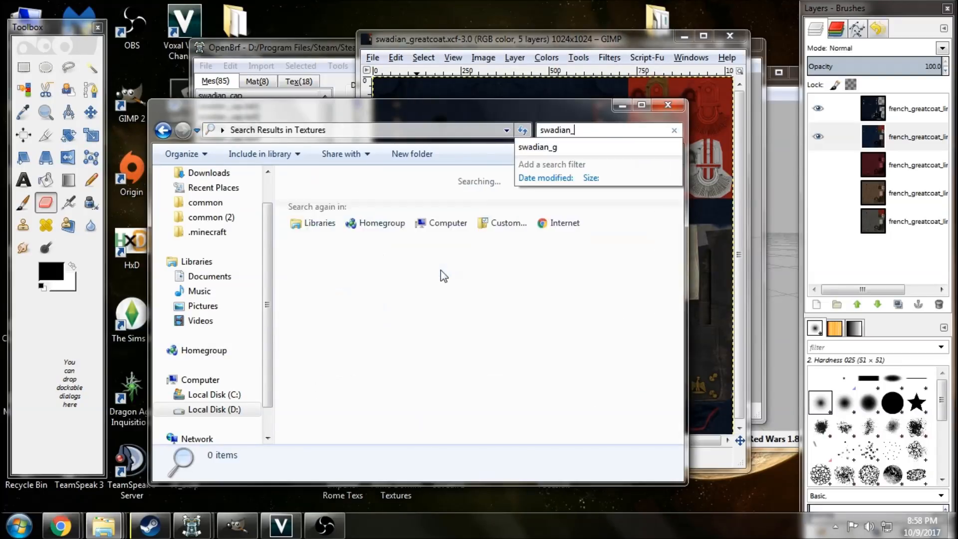
Open swadian_hat_1.dds in GIMP without loading mipmaps, and shift its image window aside.
scroll(459, 344, "down", 5)
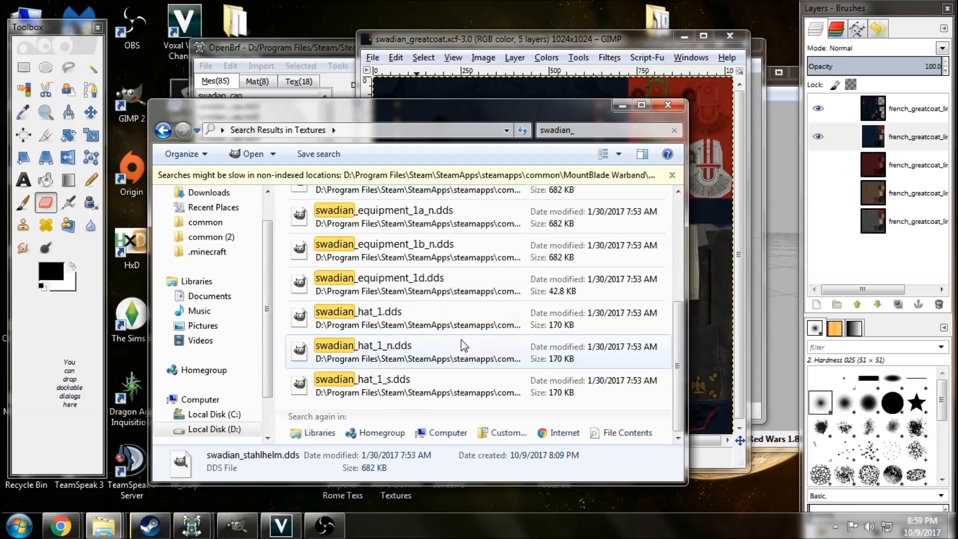
left_click(412, 320)
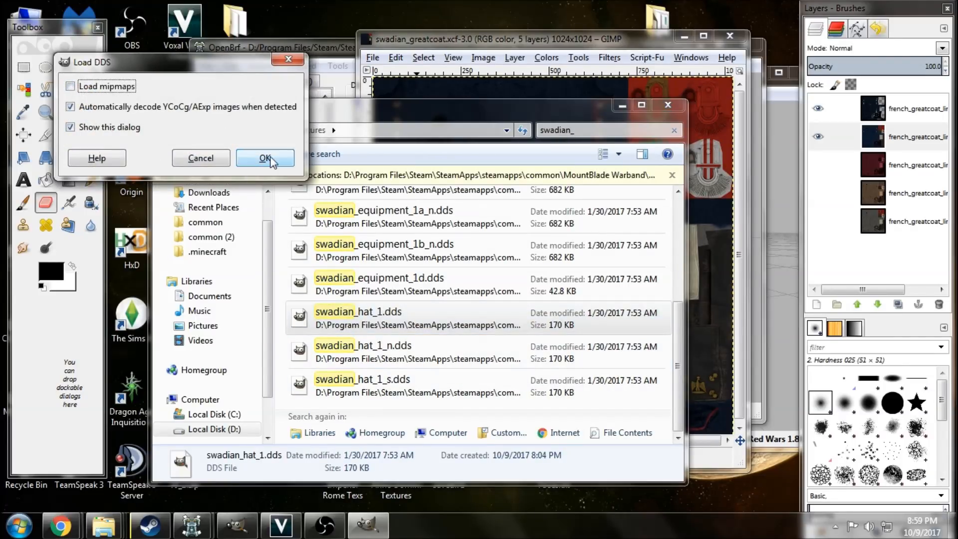
left_click(267, 158)
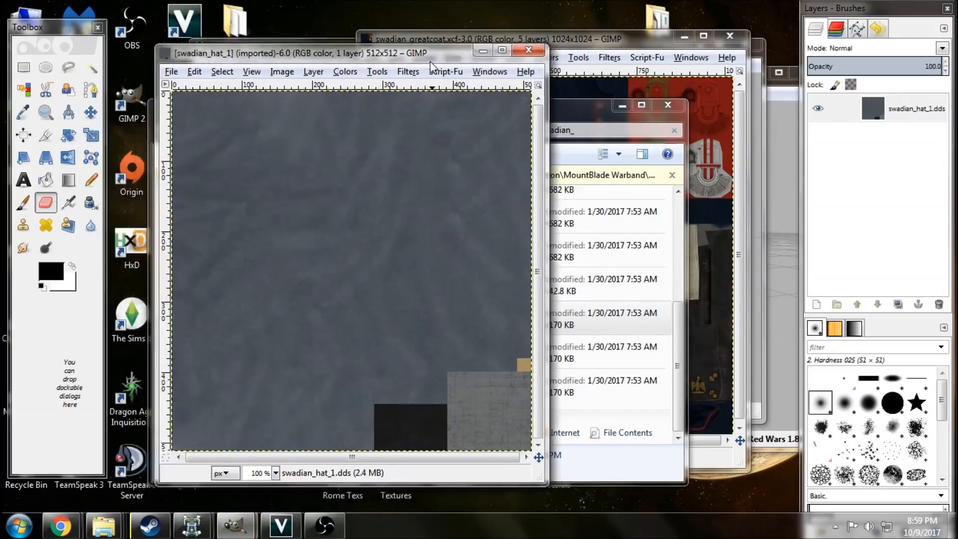
left_click_drag(430, 60, 474, 56)
Examine the dark blue cloth of swadian_greatcoat.xcf up close as a reference for the hat's colour.
left_click(644, 41)
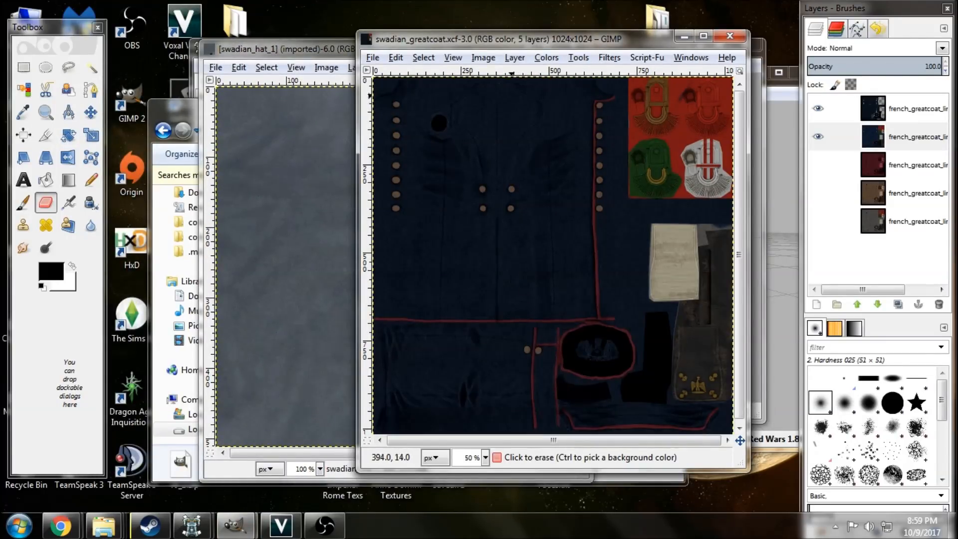
scroll(504, 257, "up", 6, "ctrl")
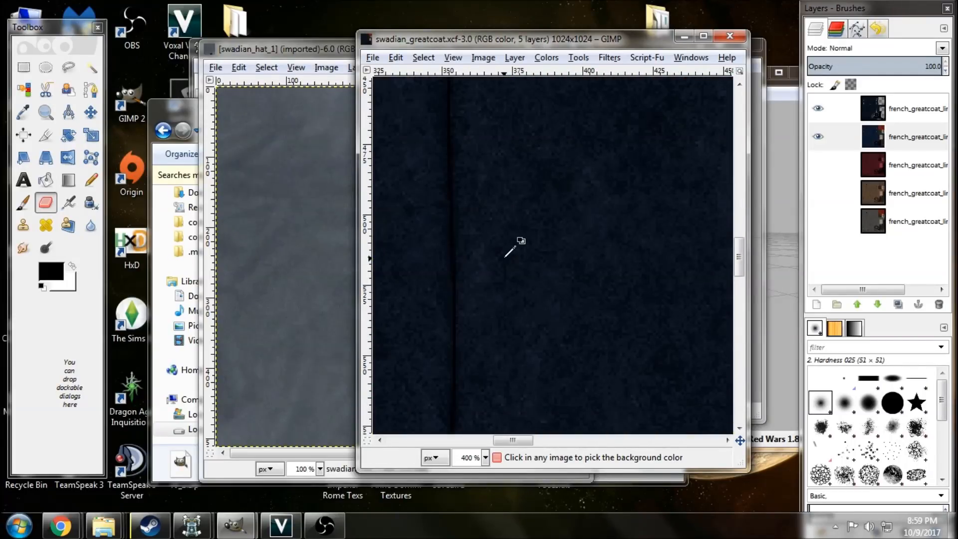
scroll(512, 250, "down", 6, "ctrl")
scroll(472, 279, "up", 3, "ctrl")
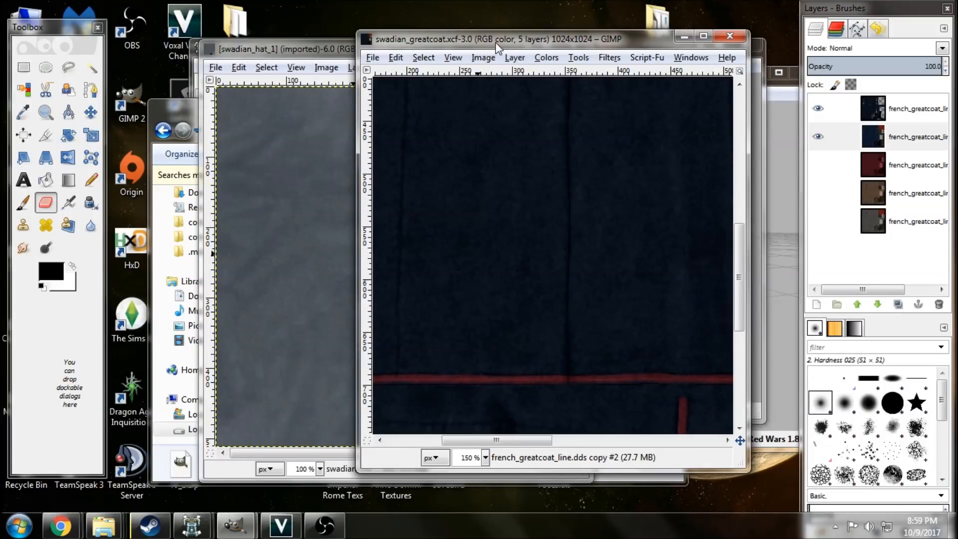
scroll(528, 222, "down", 1, "ctrl")
scroll(528, 221, "down", 1, "ctrl")
scroll(529, 219, "down", 1, "ctrl")
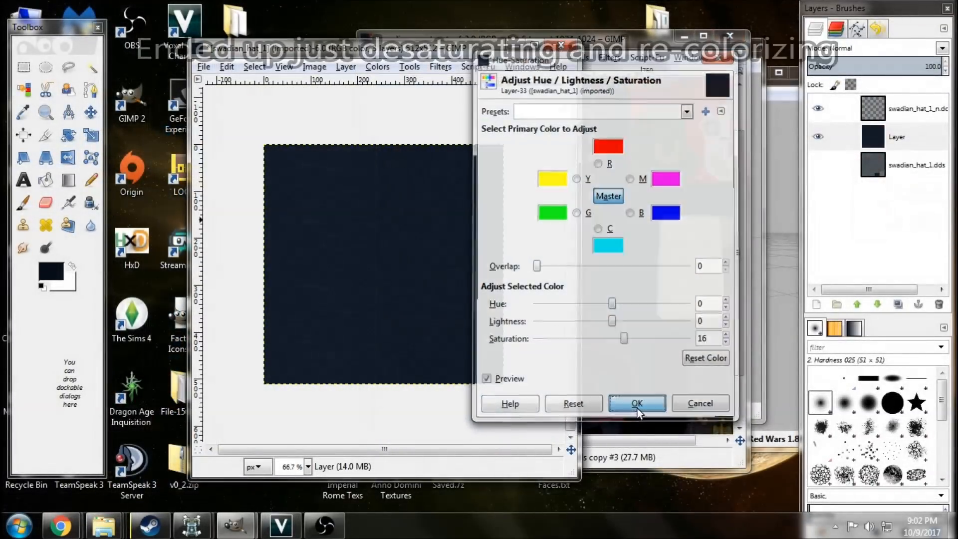
Merge the swadian_hat_1_n.dds copy layer and the navy layer down into the swadian_hat_1.dds layer.
left_click(638, 404)
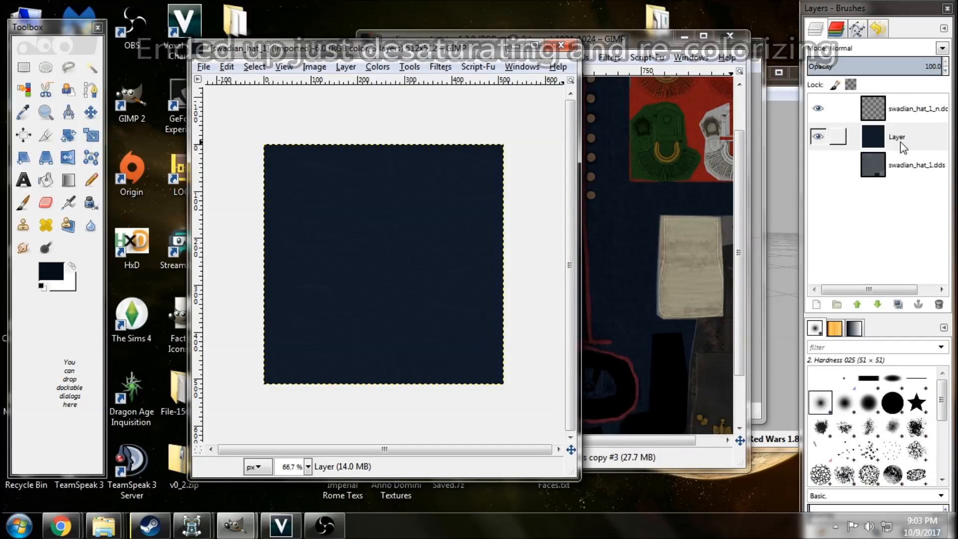
right_click(905, 110)
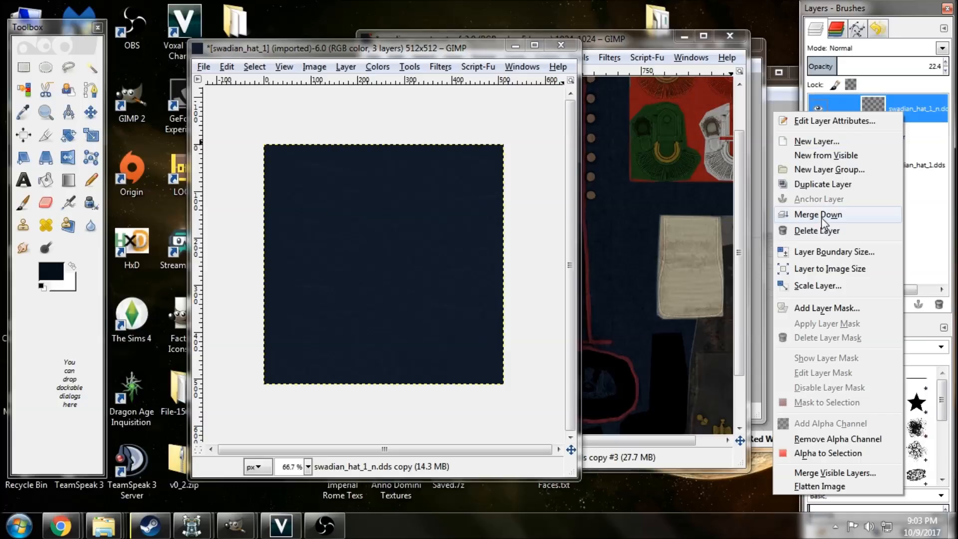
left_click(812, 210)
right_click(899, 104)
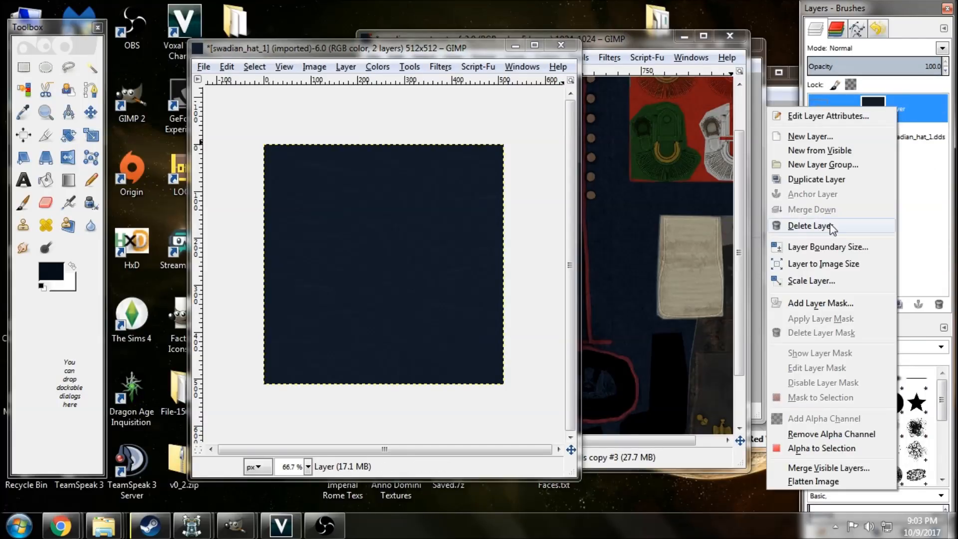
left_click(921, 128)
right_click(908, 109)
left_click(812, 210)
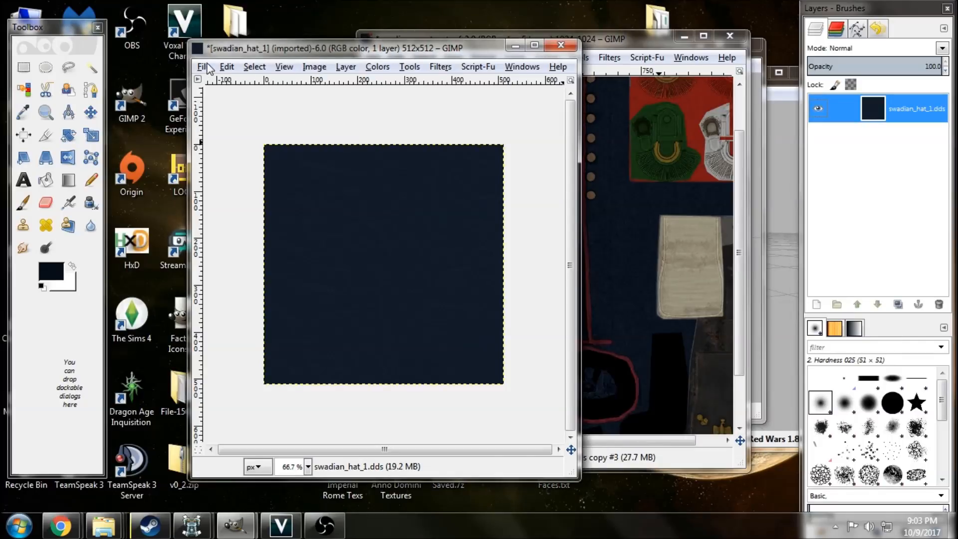
Export the hat texture over the existing swadian_hat_1.dds in Textures, with no compression and a changed mipmaps option.
left_click(207, 68)
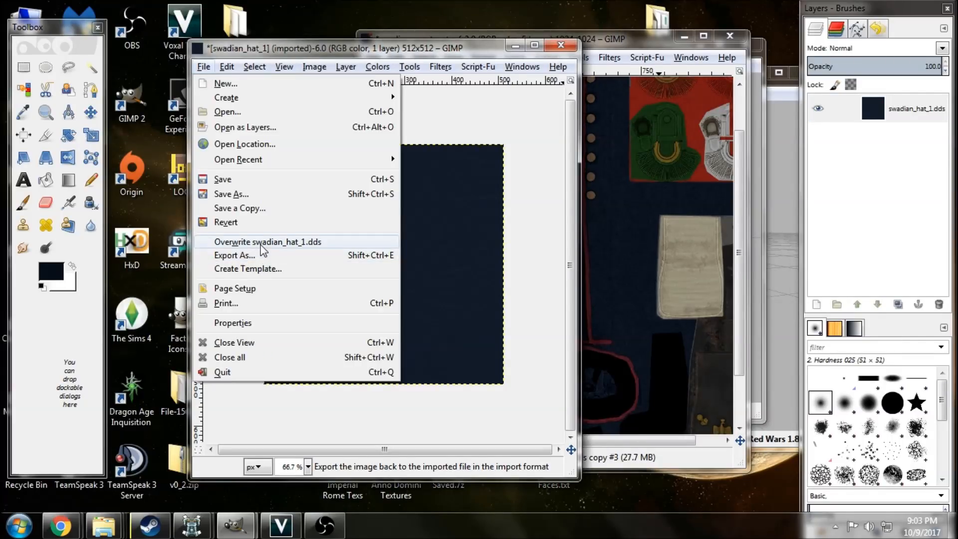
left_click(261, 256)
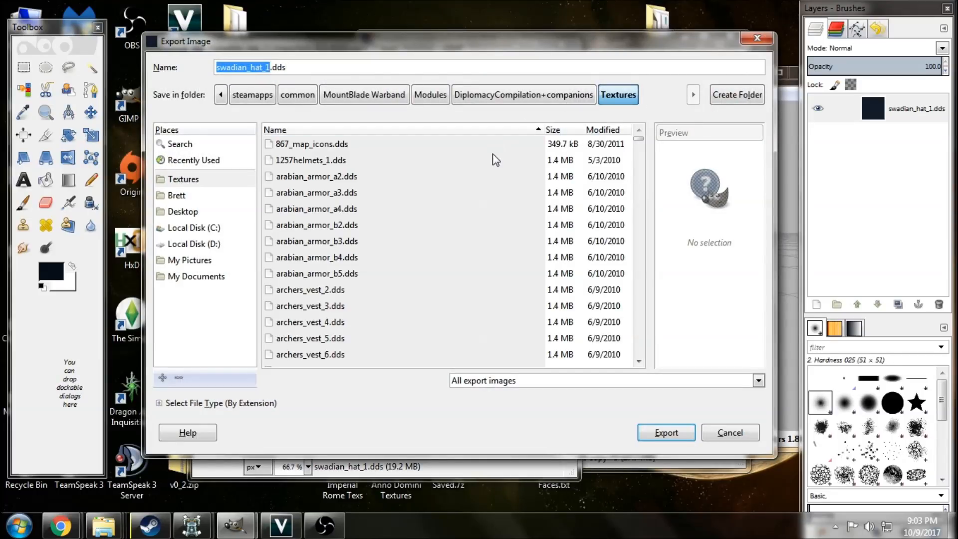
left_click(651, 434)
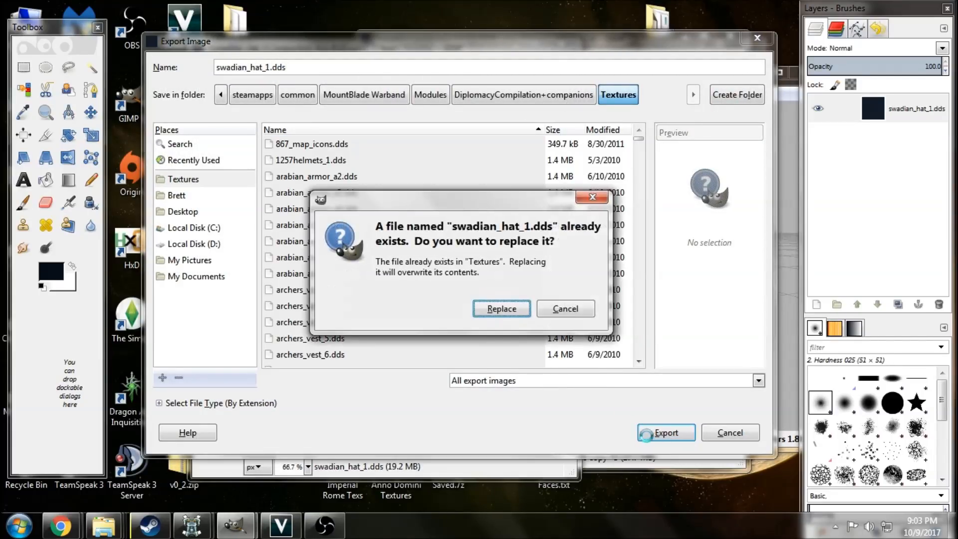
left_click(500, 308)
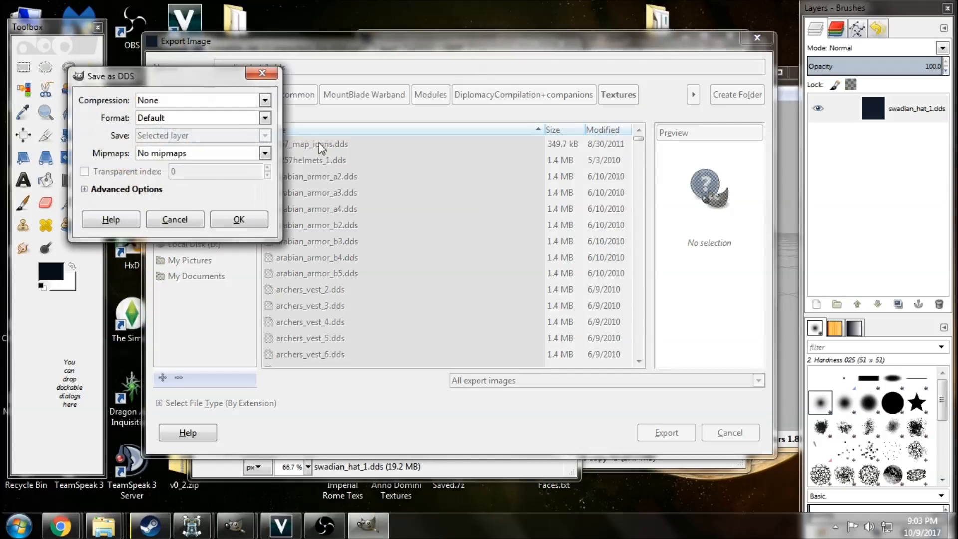
left_click(182, 155)
left_click(192, 186)
left_click(239, 219)
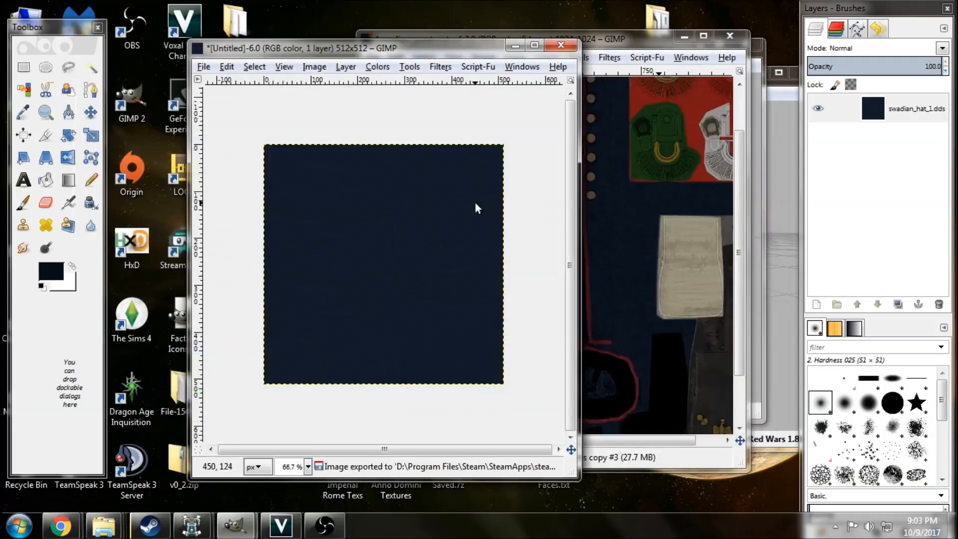
Close the hat image, discarding its unsaved changes, and minimize the swadian_greatcoat.xcf window to return to OpenBrf.
left_click(559, 46)
left_click(355, 366)
left_click(684, 36)
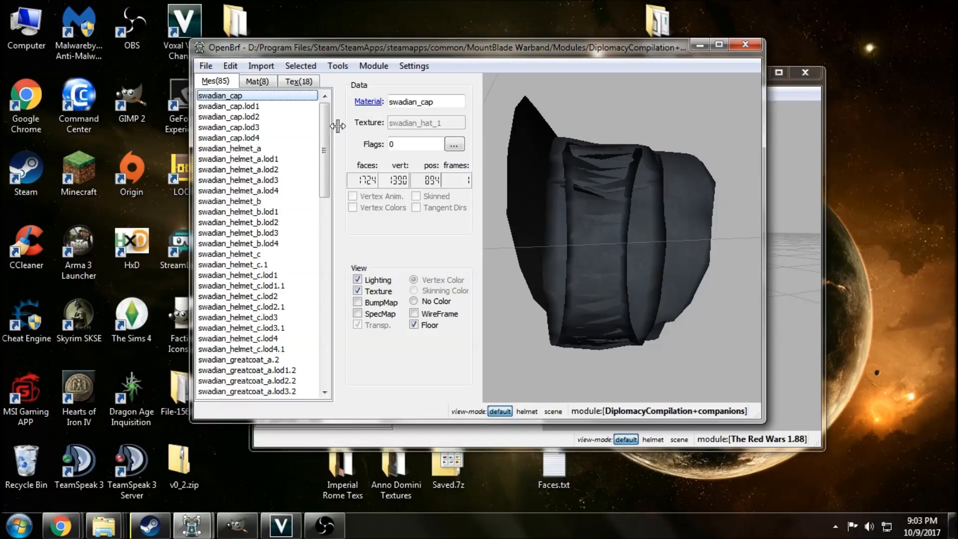
Check the swadian_cap model and save the DiplomacyCompilation mesh file.
mouse_move(630, 288)
left_mouse_down()
mouse_move(625, 247)
mouse_move(633, 271)
left_mouse_up()
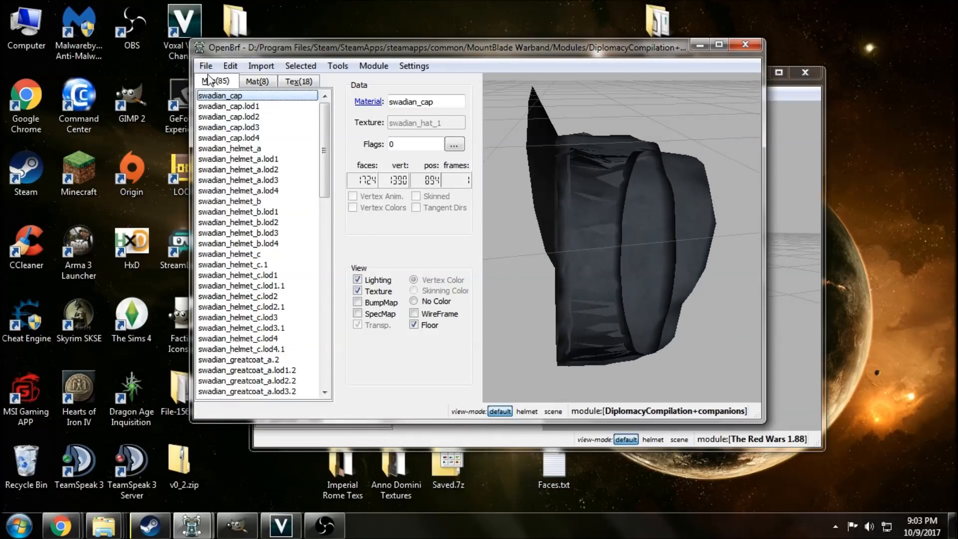
left_click(206, 65)
left_click(227, 113)
left_click(207, 68)
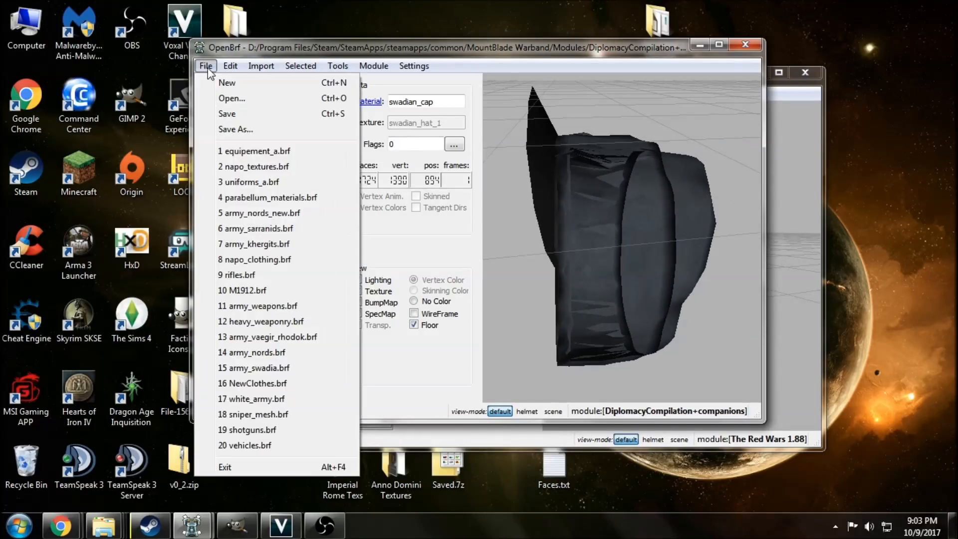
left_click(392, 224)
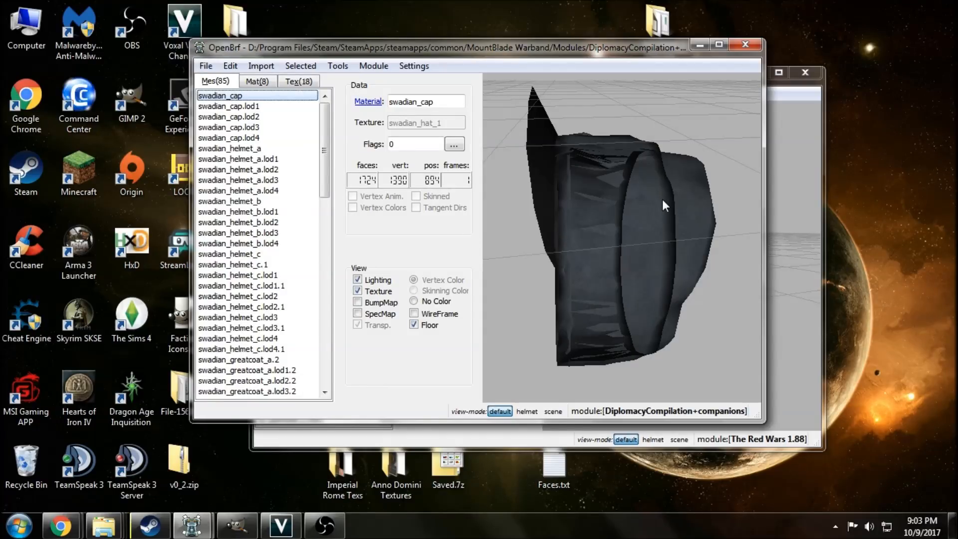
View swadian_helmet_a and inspect the textured swadian_cap mesh from another angle.
left_click(261, 149)
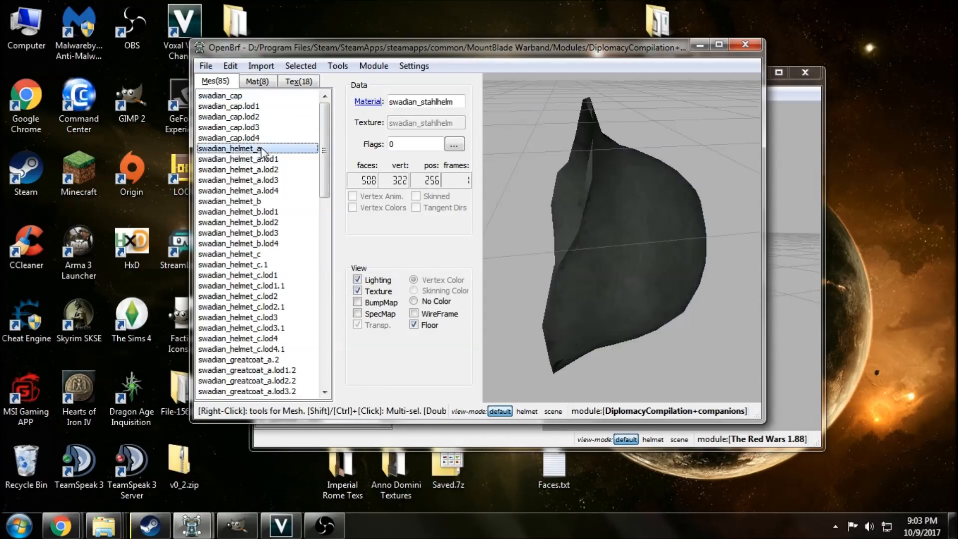
left_click(262, 98)
left_click_drag(579, 310, 586, 305)
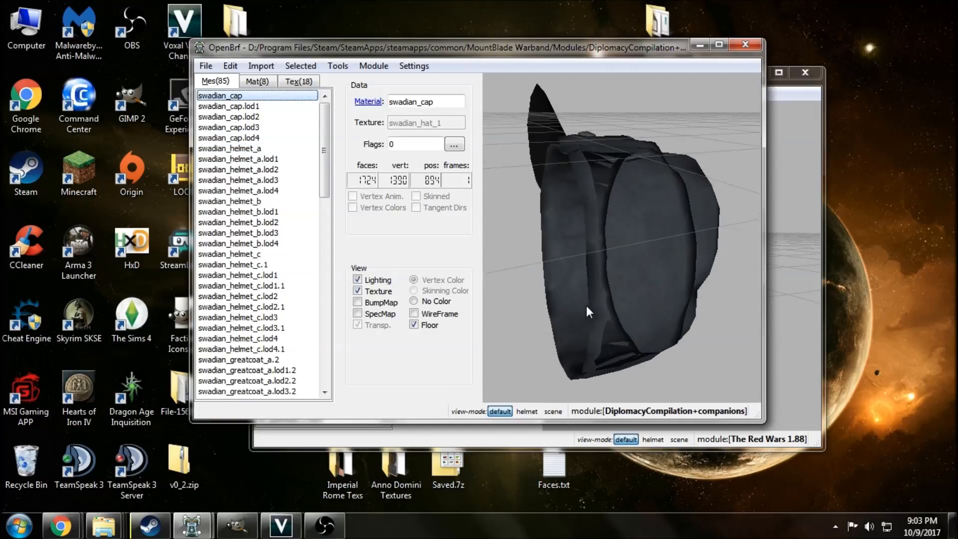
Compare the swadian_helmet_a, swadian_helmet_b and swadian_helmet_c meshes, including swadian_helmet_c.1, and examine helmet b from several angles.
left_click(260, 149)
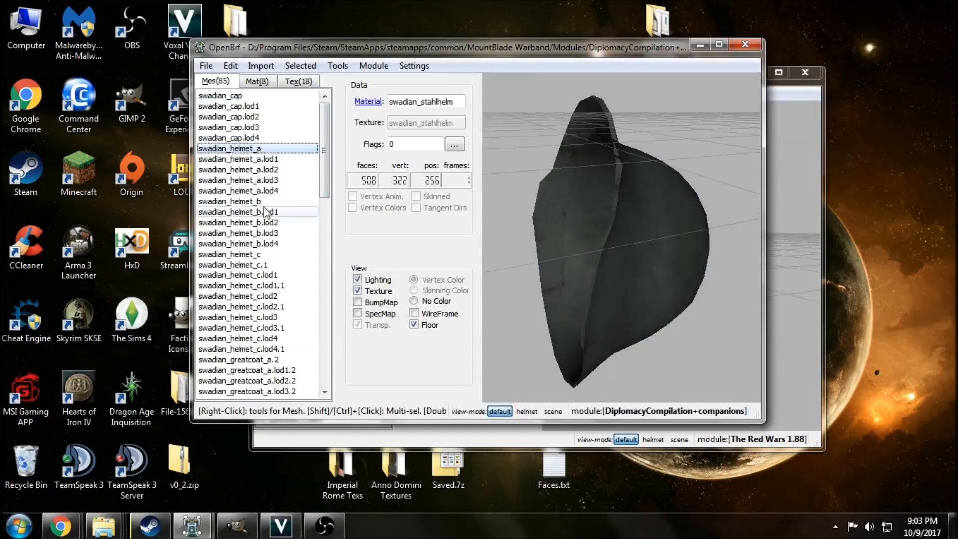
left_click(265, 201)
left_click_drag(569, 241, 675, 273)
left_click(283, 255)
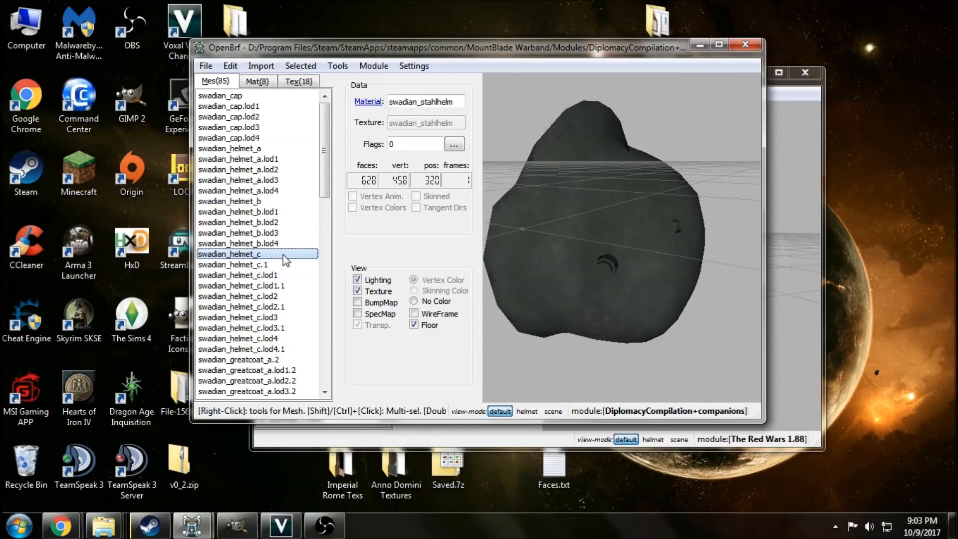
left_click(283, 265)
left_click(287, 255)
left_click(285, 265)
left_click(285, 254)
left_click(279, 202)
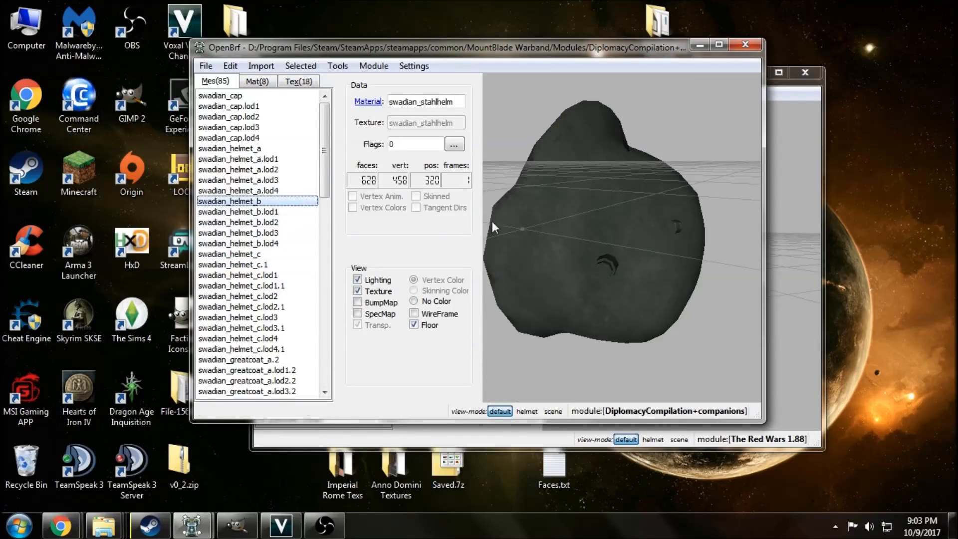
left_click_drag(492, 222, 592, 215)
left_click_drag(615, 270, 594, 207)
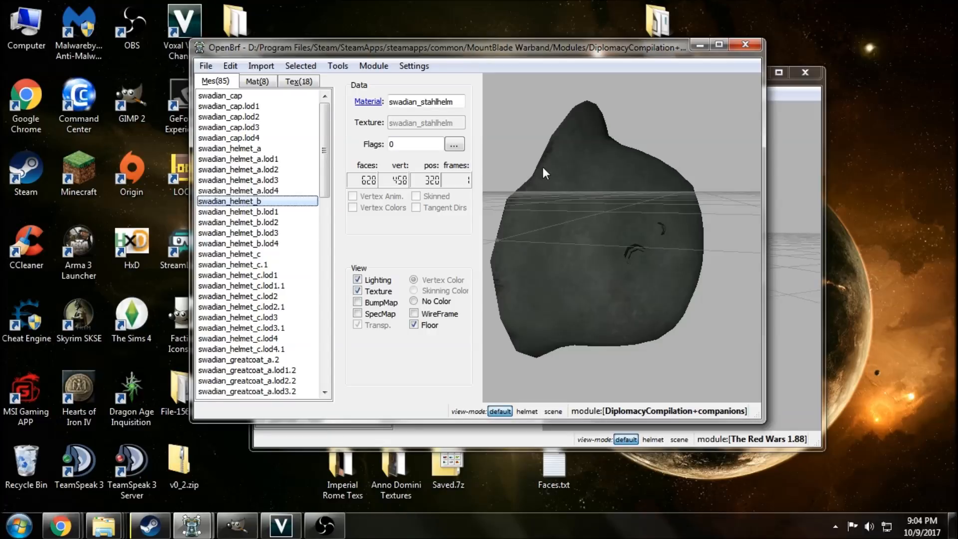
Inspect swadian_helmet_c from different angles alongside its gas mask part, swadian_helmet_c.1.
left_click(291, 254)
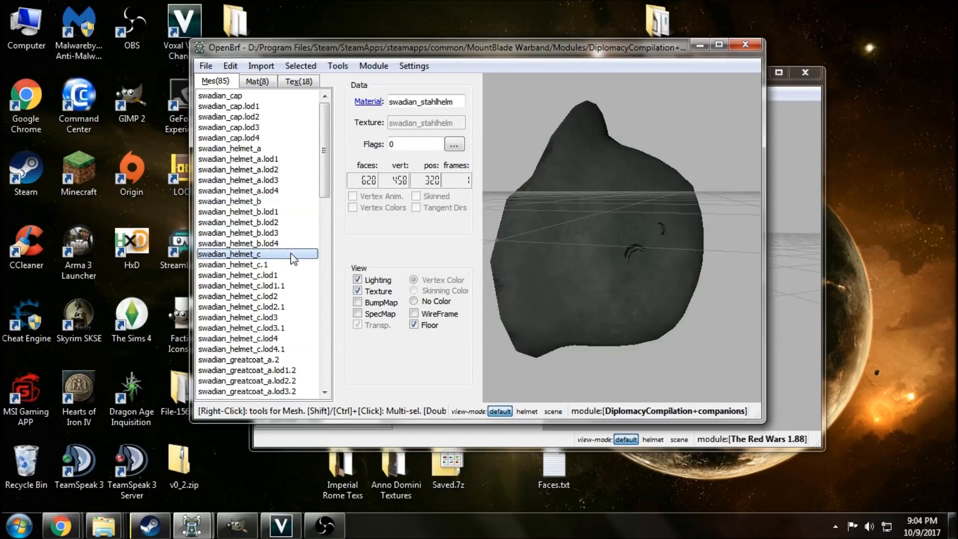
left_click_drag(657, 263, 623, 270)
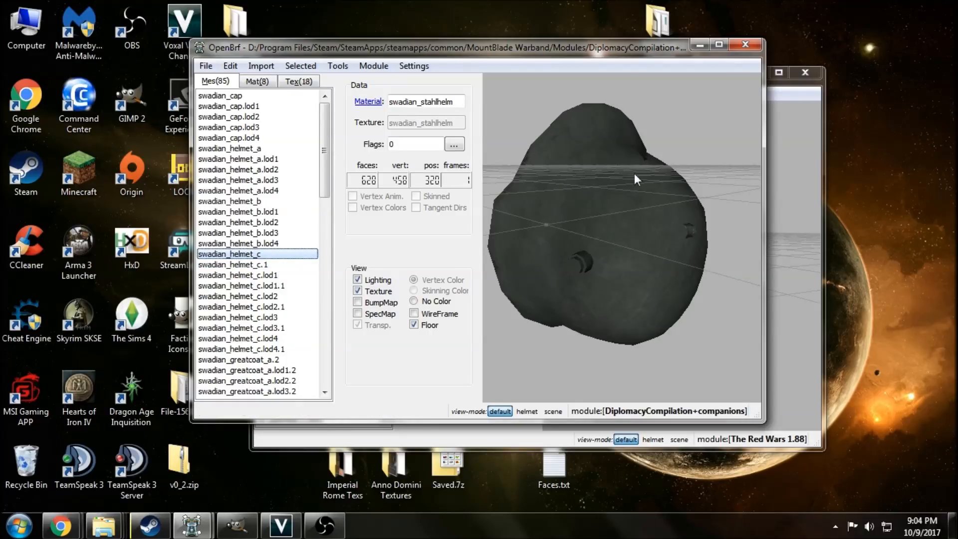
left_click(277, 264)
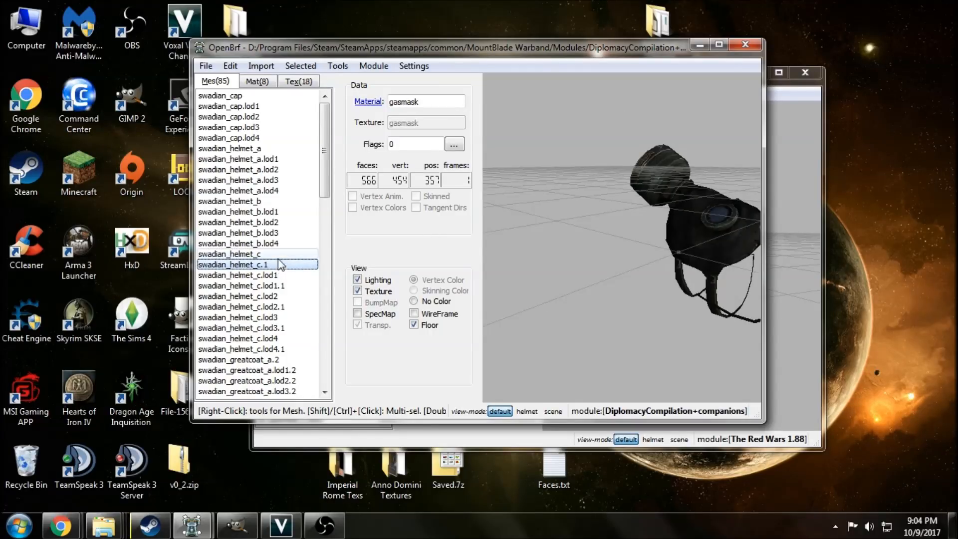
left_click(277, 254)
left_click_drag(504, 274, 625, 270)
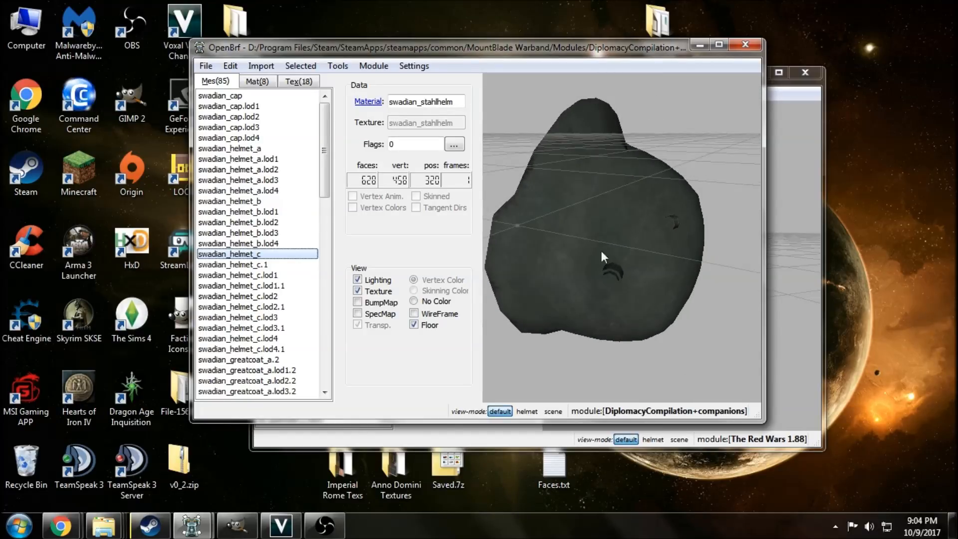
Save the DiplomacyCompilation mesh file and minimize both OpenBrf windows.
left_click(207, 67)
left_click(234, 114)
left_click(699, 45)
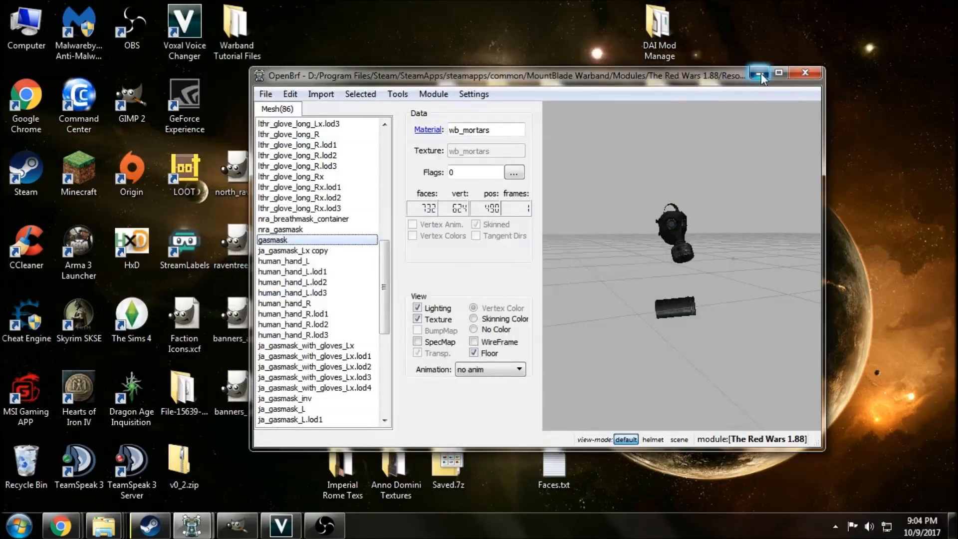
left_click(759, 72)
Launch Morghs M&B WB-WFAS Editor.exe from its desktop folder, accept the disclaimer and open the module settings.
double_click(510, 194)
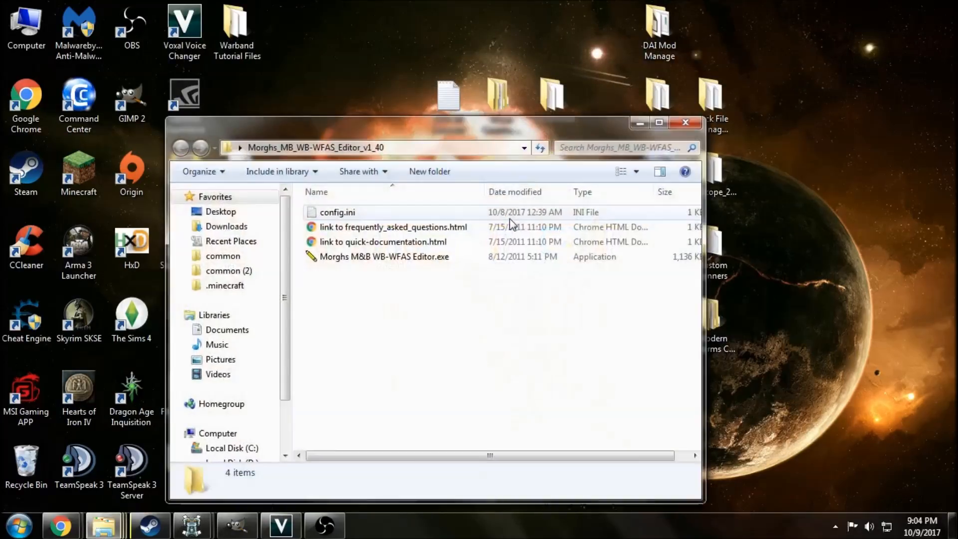
double_click(402, 264)
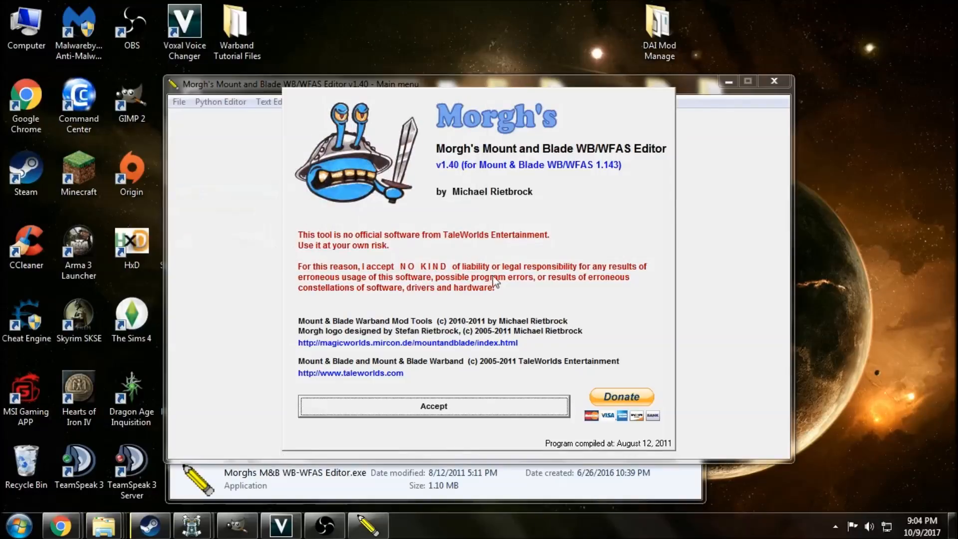
left_click(456, 408)
left_click(501, 368)
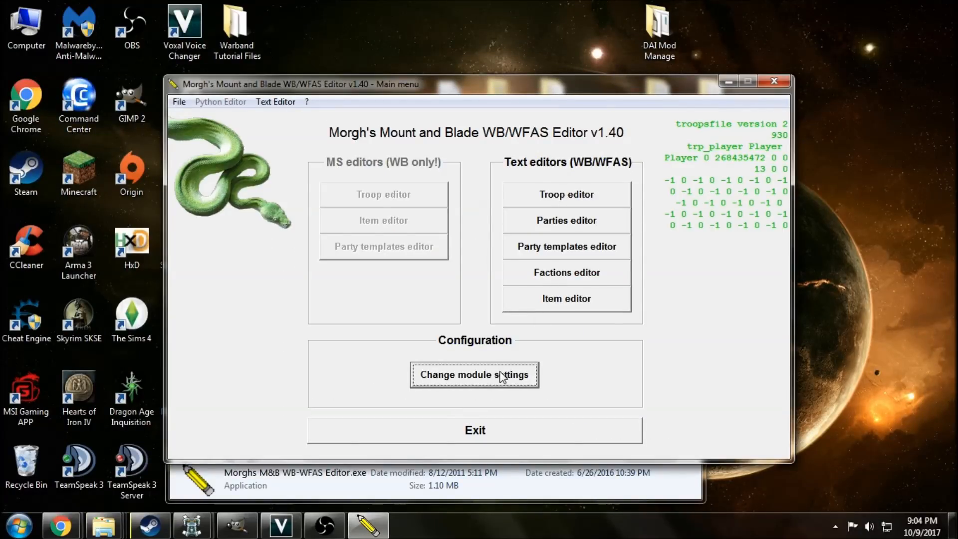
left_click_drag(567, 332, 754, 333)
left_click(575, 332)
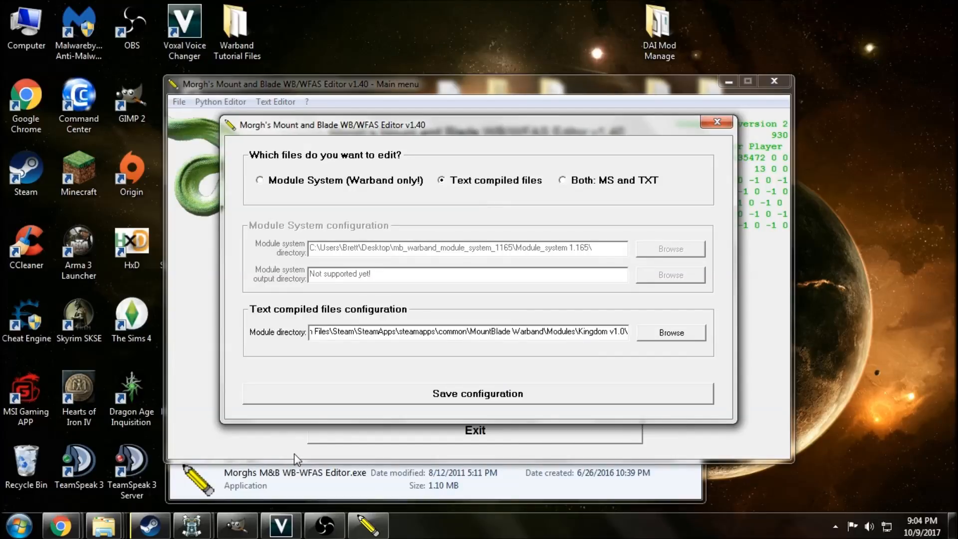
Switch to the Textures search in Windows Explorer, clear the search and copy the address of the DiplomacyCompilation+companions folder.
mouse_move(119, 529)
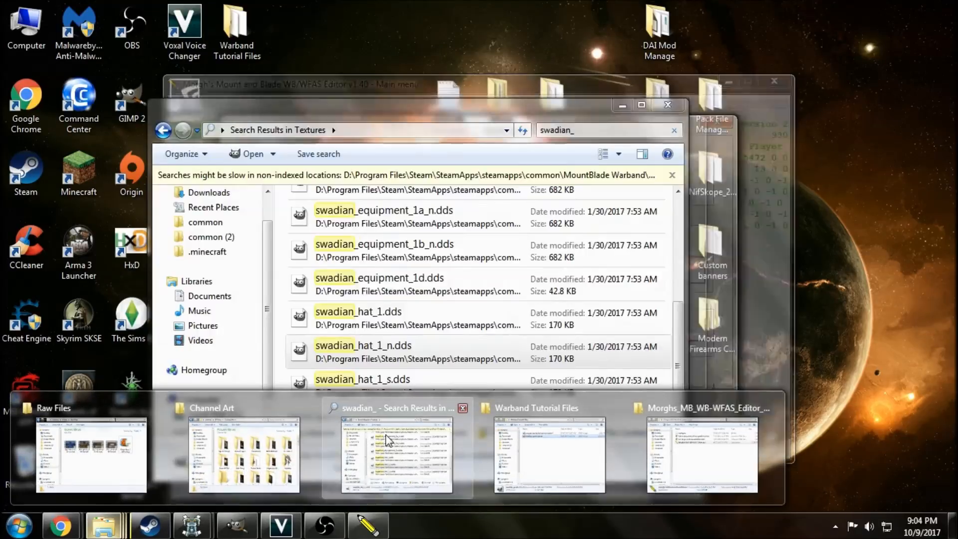
left_click(385, 435)
left_click(675, 131)
left_click(674, 131)
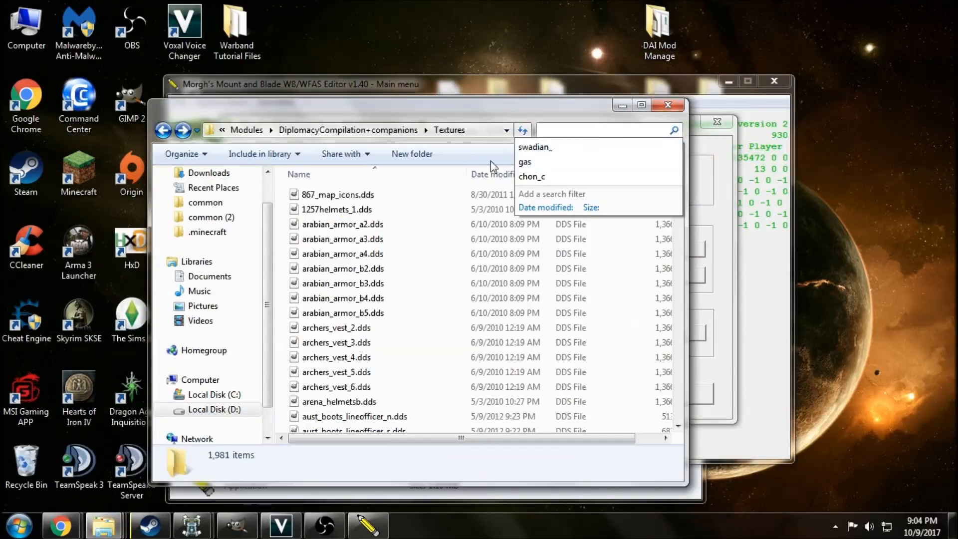
left_click(321, 131)
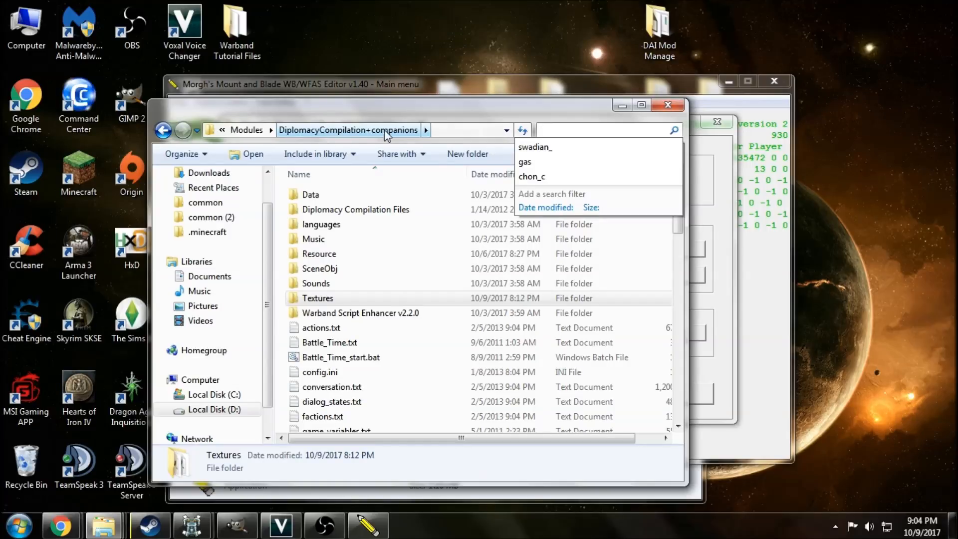
right_click(358, 130)
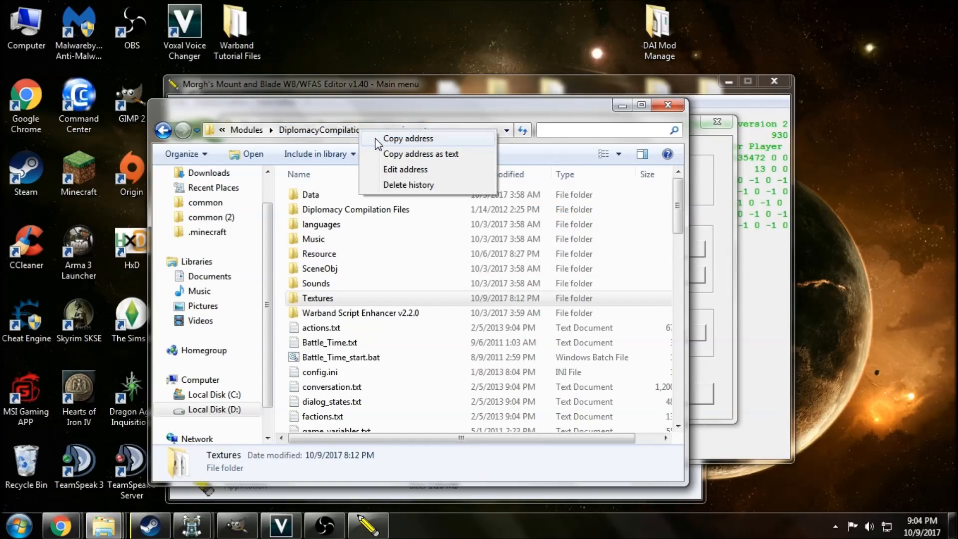
left_click(399, 139)
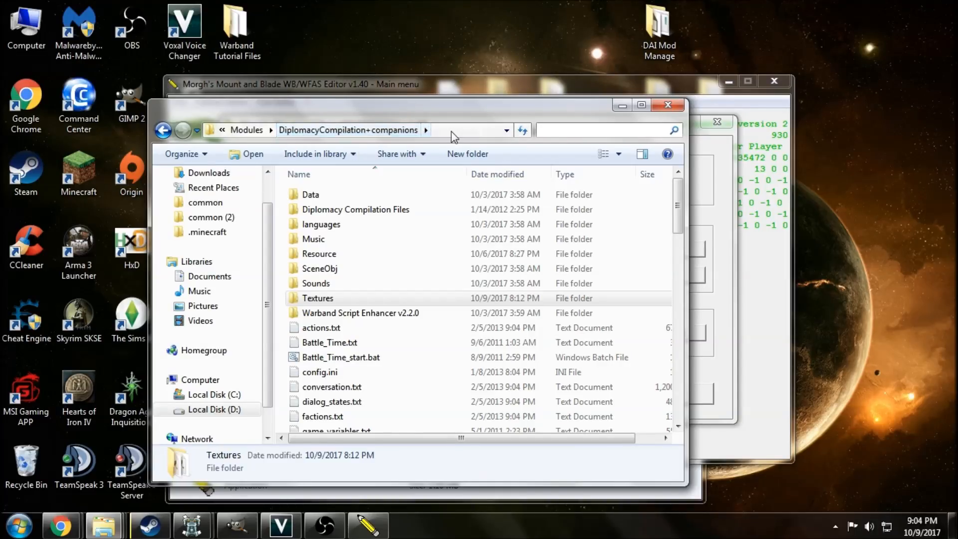
Go up to the Modules folder and copy the name of the DiplomacyCompilation+companions folder.
left_click(263, 130)
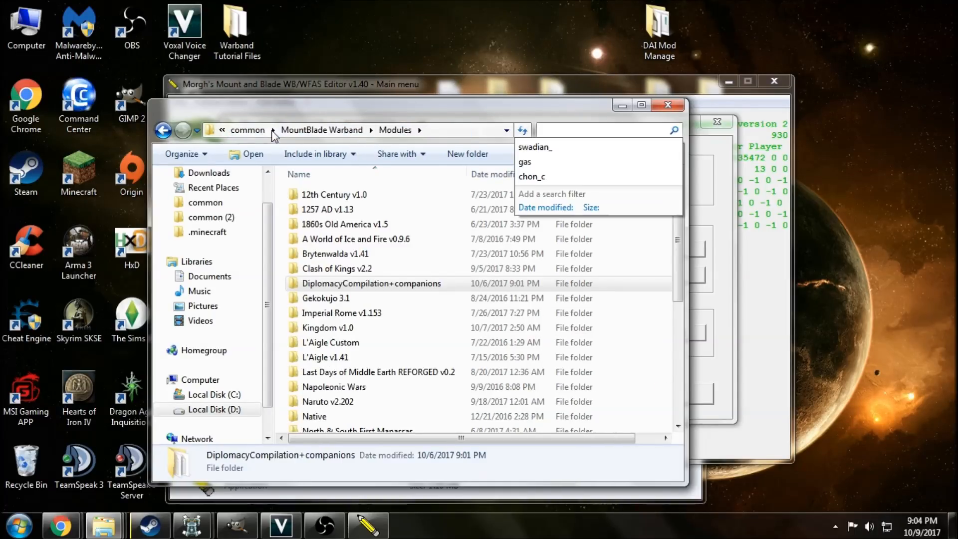
left_click(376, 290)
left_click(377, 284)
left_click(378, 303)
Back in Morgh's editor, replace Kingdom v1.0 in the module directory with DiplomacyCompilation+companions\ and save the configuration.
left_click(713, 150)
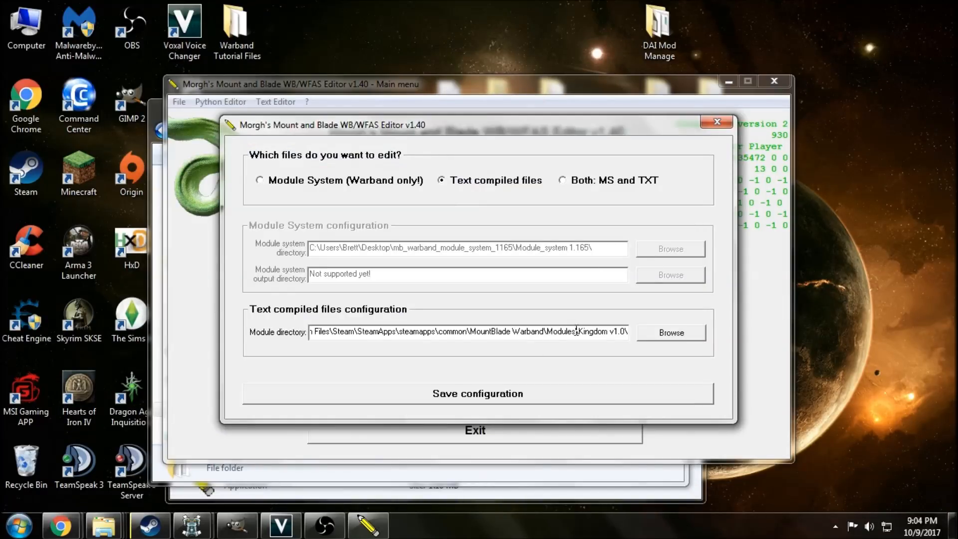
left_click_drag(580, 332, 627, 332)
key("ctrl+v")
type("\\")
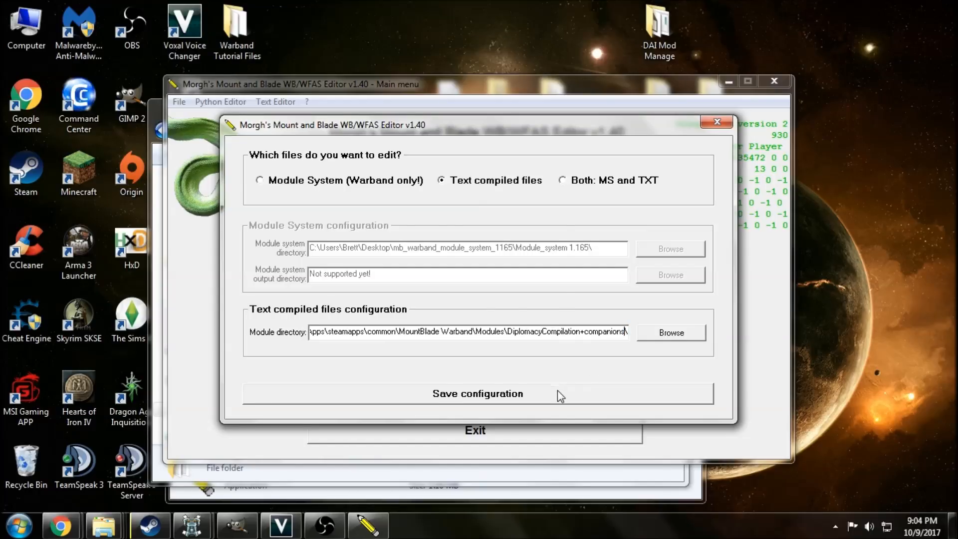
left_click(558, 391)
left_click(544, 313)
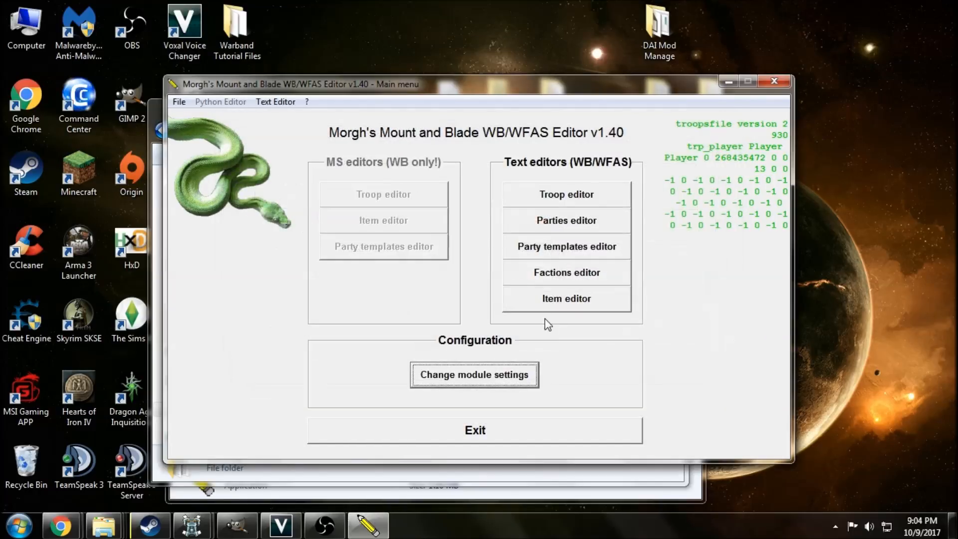
Open the text Item editor and examine the leather, rawhide and fur coat entries just above the Swadian greatcoats.
left_click(567, 298)
left_click_drag(403, 111, 413, 226)
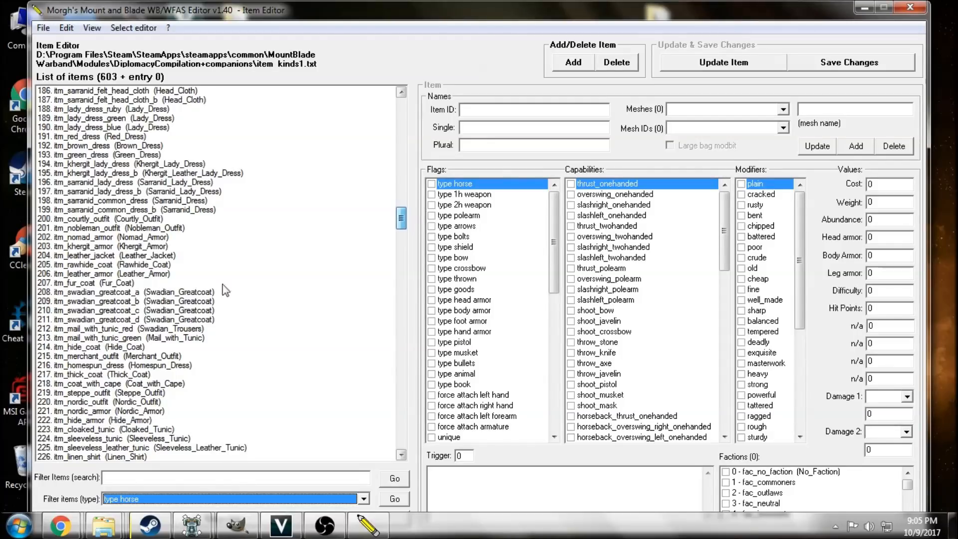
left_click(163, 282)
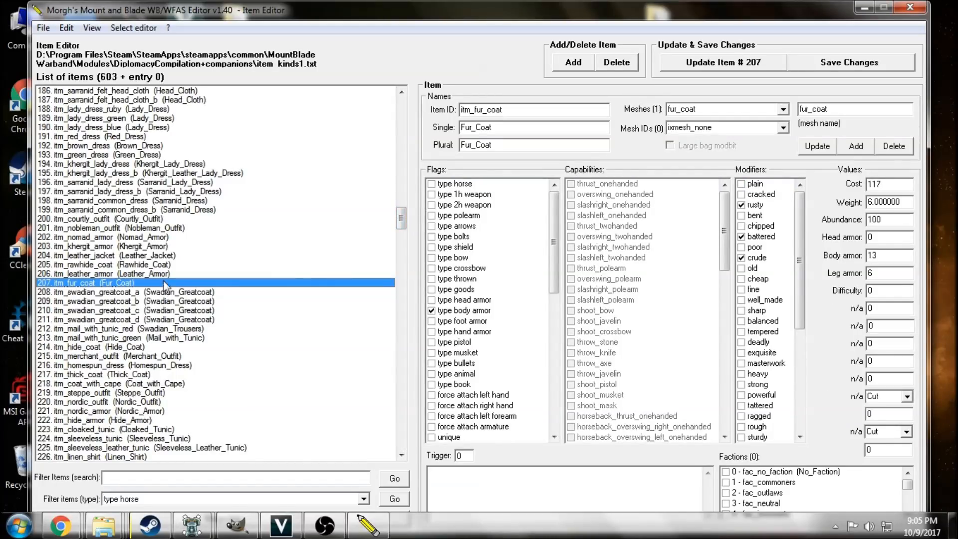
left_click(166, 274)
left_click(168, 265)
left_click(170, 256)
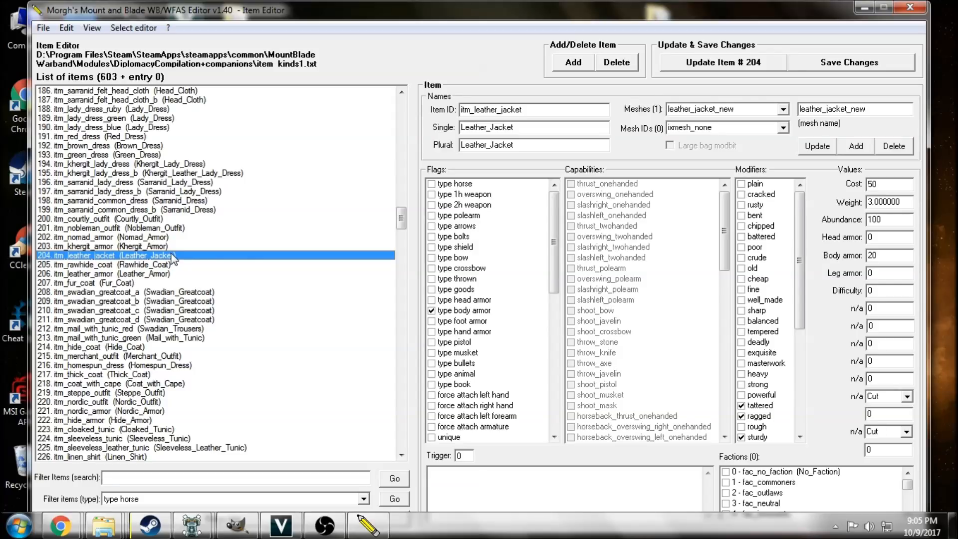
left_click(172, 265)
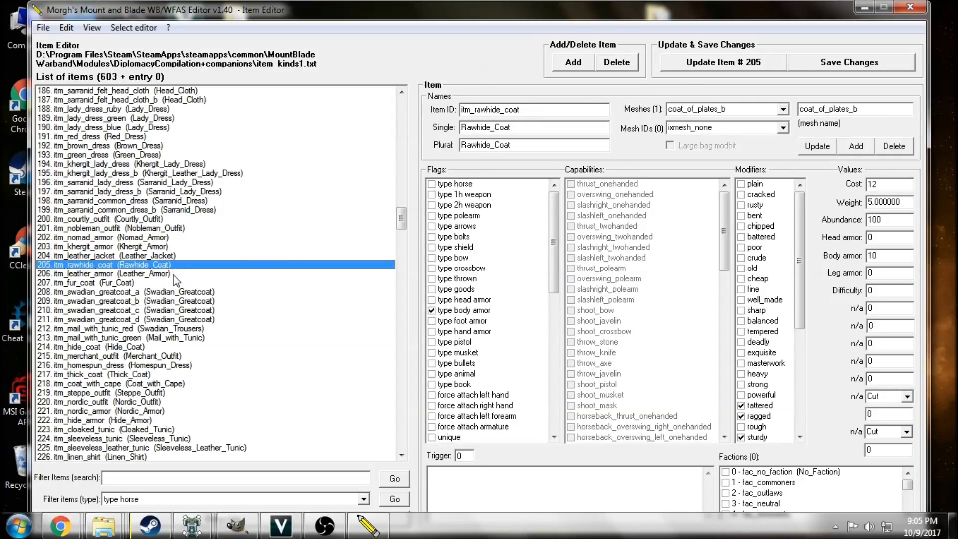
left_click(173, 274)
left_click(173, 283)
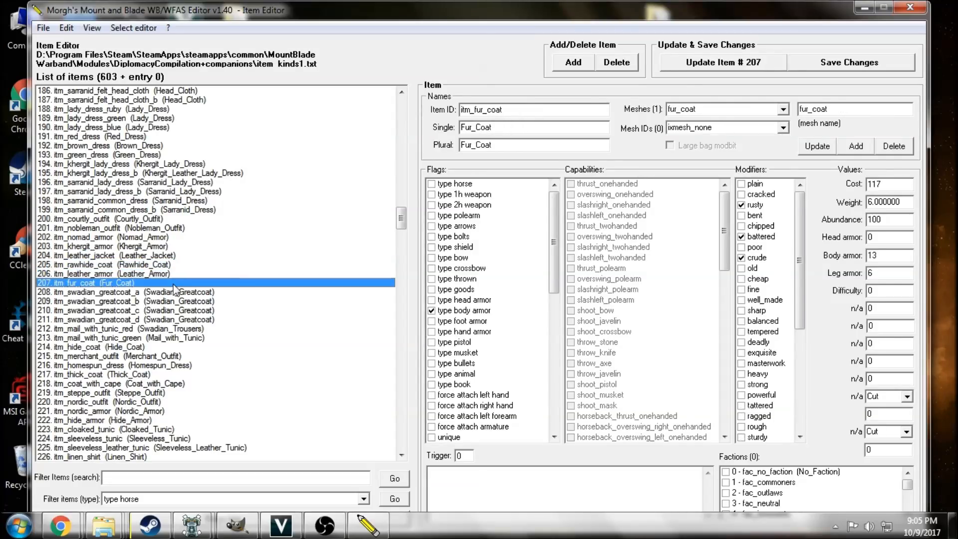
left_click(130, 274)
left_click(140, 265)
Change the type flag of itm_khergit_armor from body armor to head armor and review its remaining flags.
left_click(152, 246)
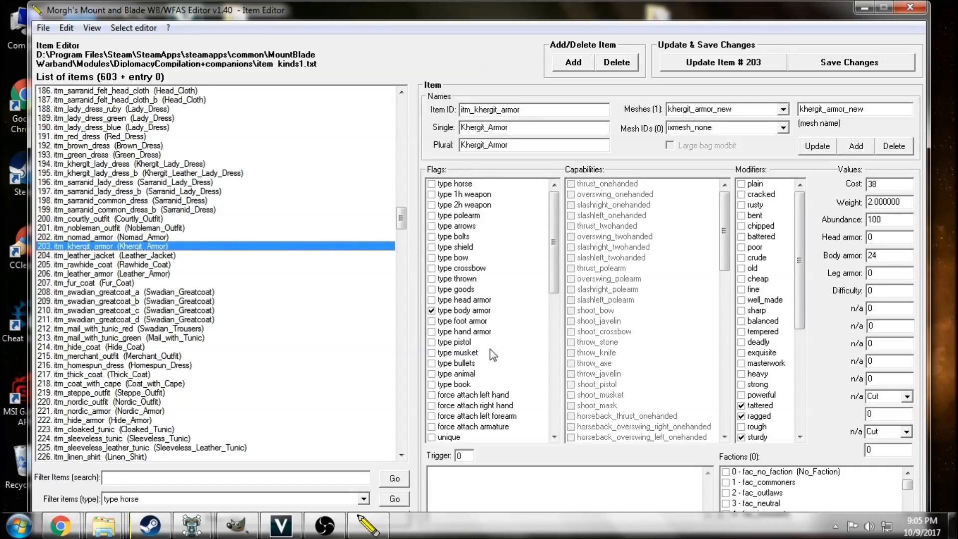
left_click(432, 310)
left_click(432, 300)
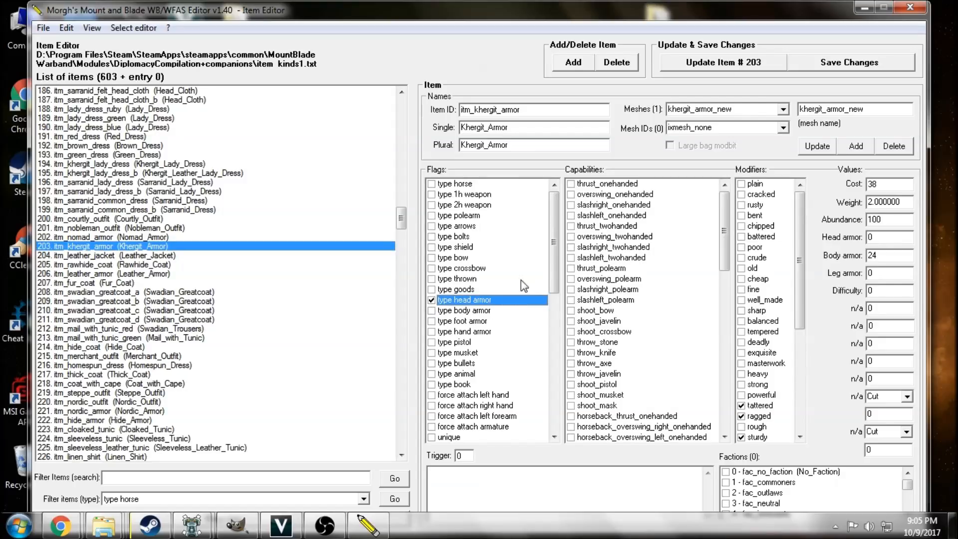
left_click_drag(555, 250, 561, 364)
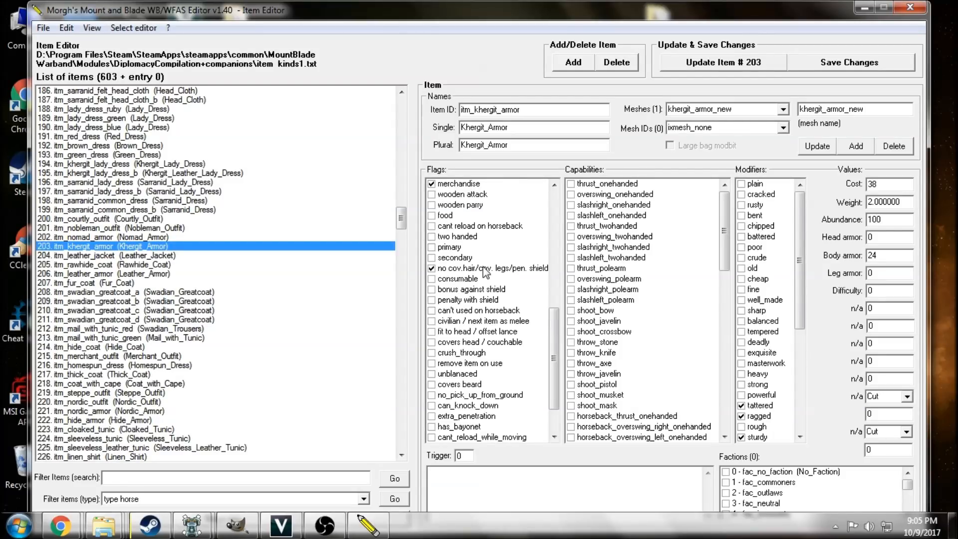
left_click_drag(557, 322, 559, 187)
Set the item's body armor to 0, head armor to 5, weight to 1.000000 and cost to 85.
double_click(882, 254)
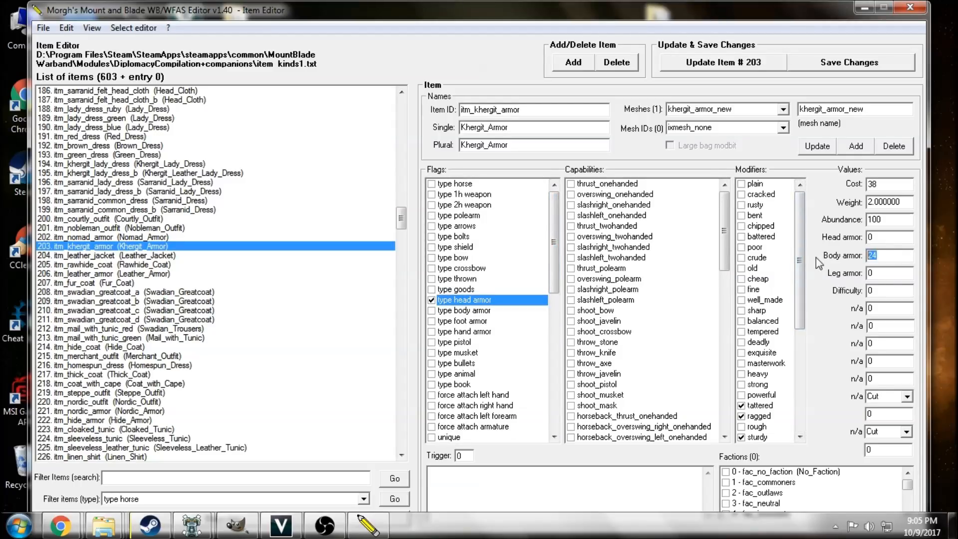
type("0")
key("shift+Tab")
type("5")
key("shift+Tab")
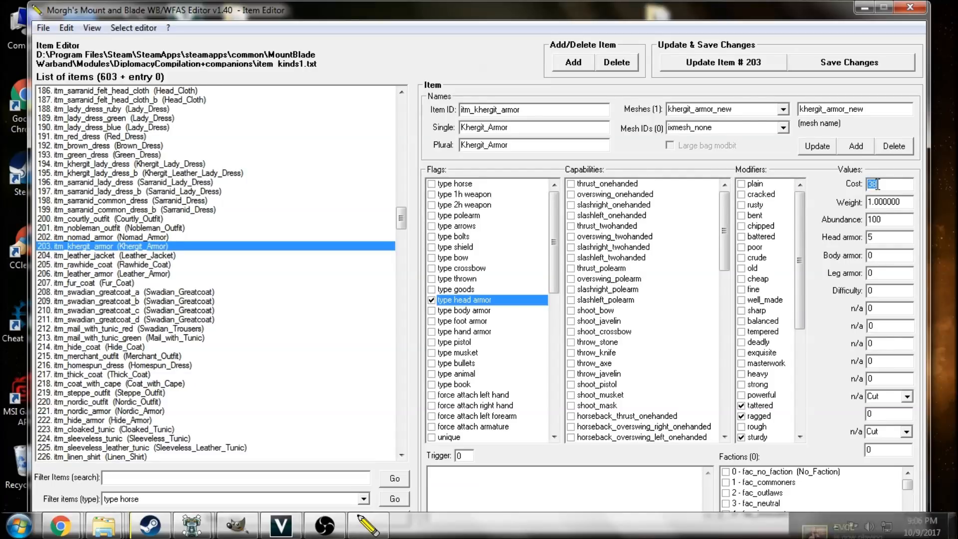
type("8")
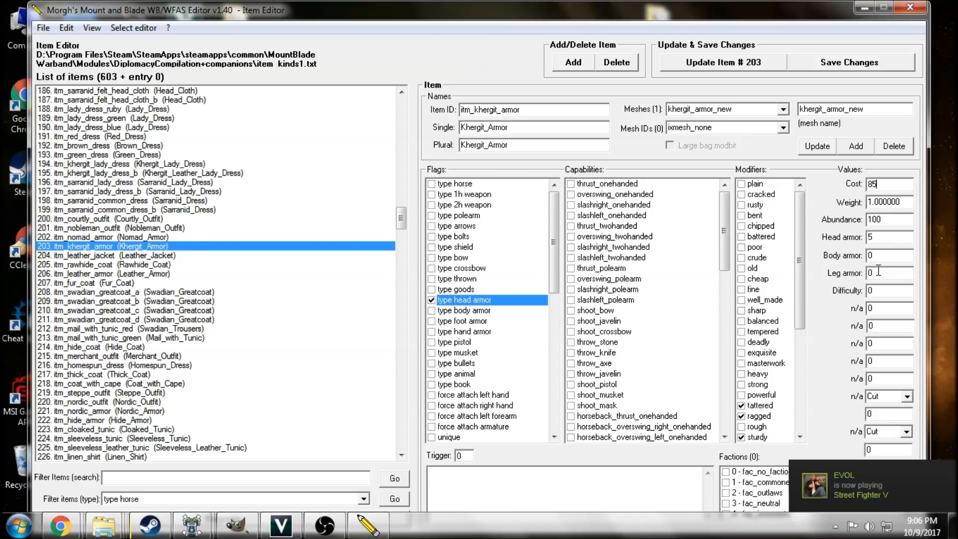
Disable the hardened modifier for itm_khergit_armor and review its other modifiers.
left_click_drag(799, 269, 801, 323)
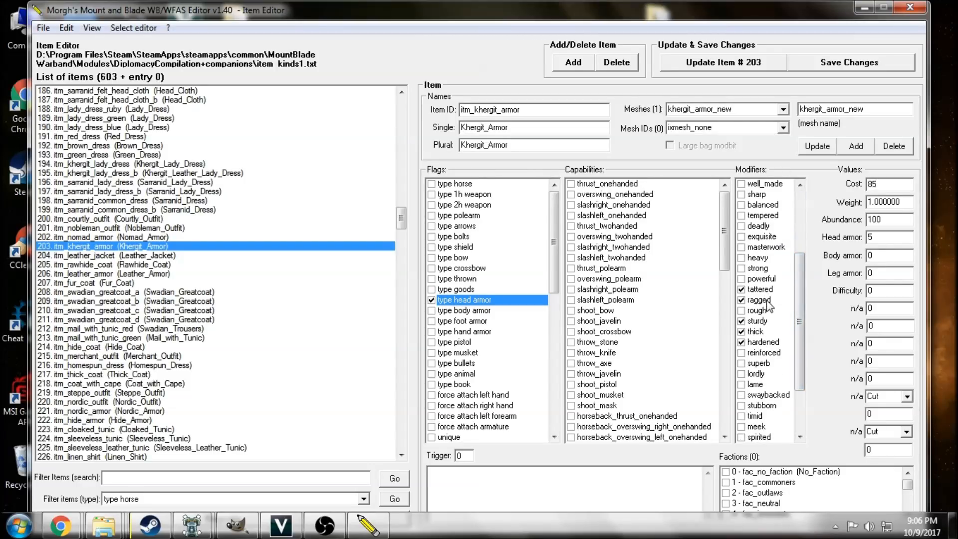
left_click(742, 342)
mouse_move(802, 334)
left_mouse_down()
mouse_move(802, 393)
mouse_move(801, 340)
left_mouse_up()
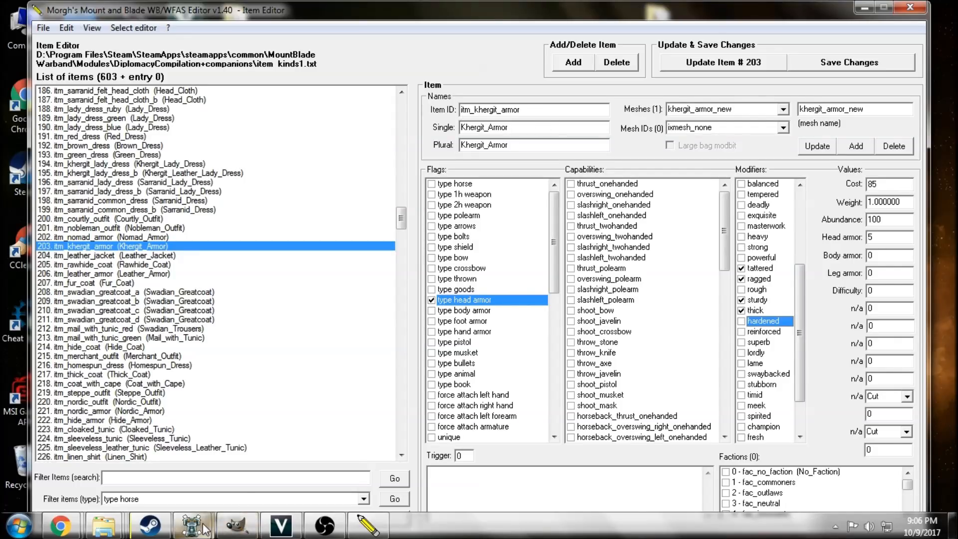
Switch to OpenBrf and copy the mesh name swadian_cap without changing it.
mouse_move(205, 530)
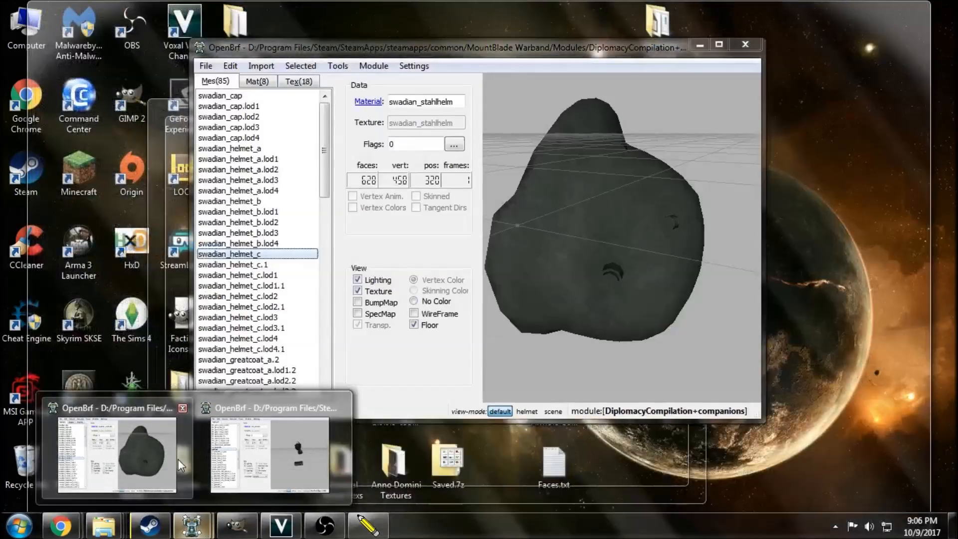
left_click(178, 459)
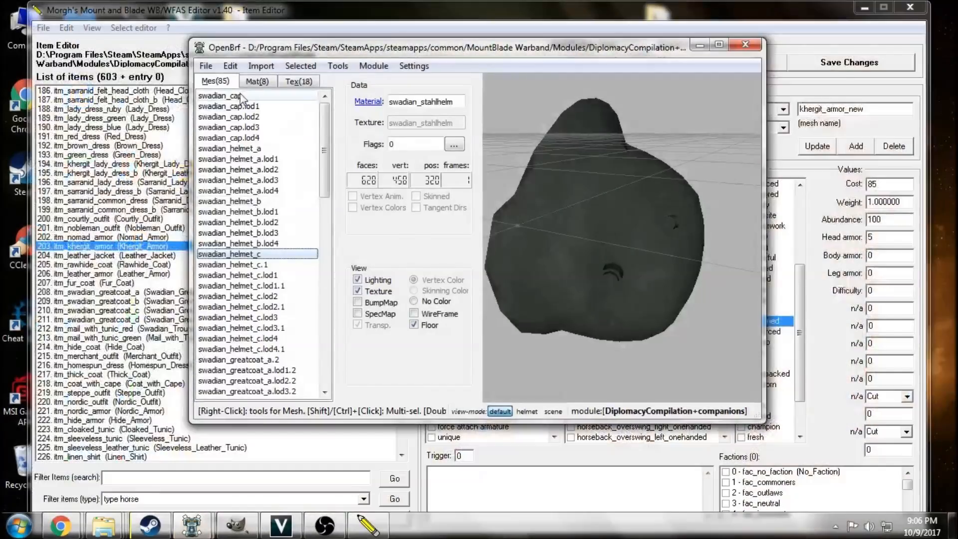
left_click(235, 96)
right_click(233, 102)
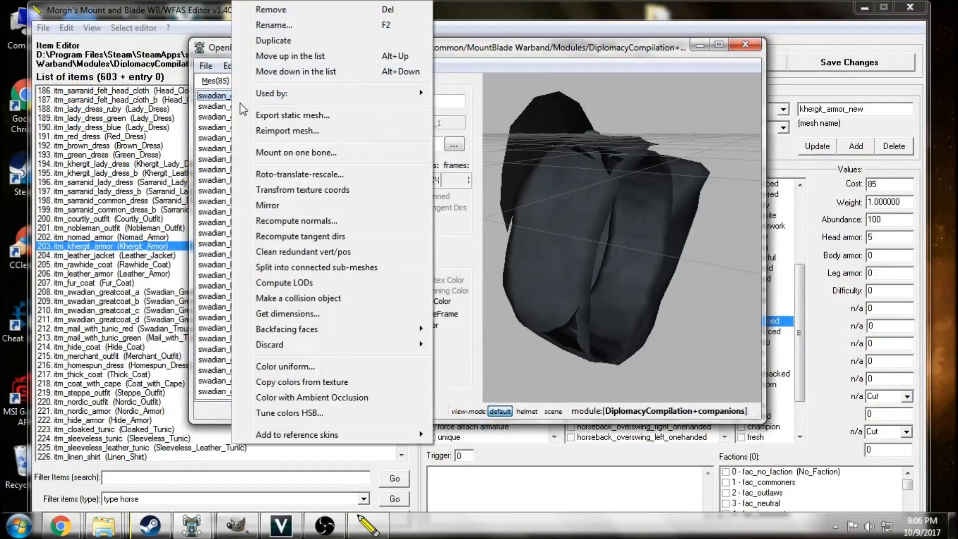
left_click(264, 24)
key("ctrl+c")
left_click(524, 260)
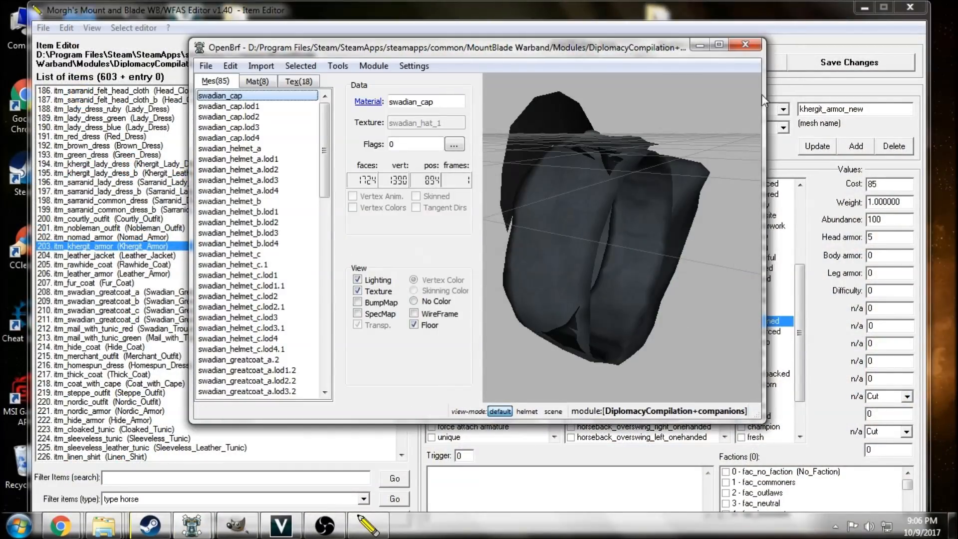
Return to Morgh's editor and replace the item's mesh khergit_armor_new with swadian_cap.
left_click(762, 95)
key("Tab")
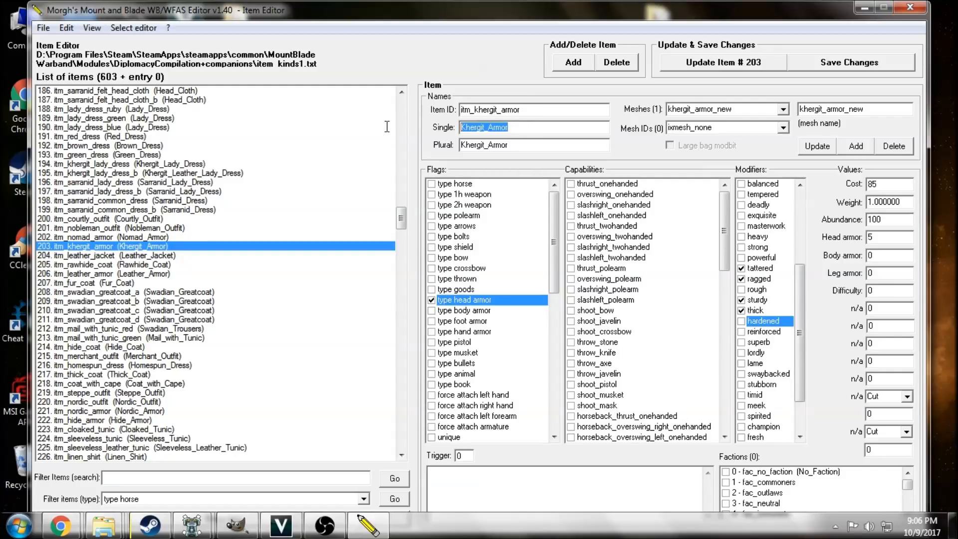
double_click(855, 108)
key("ctrl+v")
left_click(817, 146)
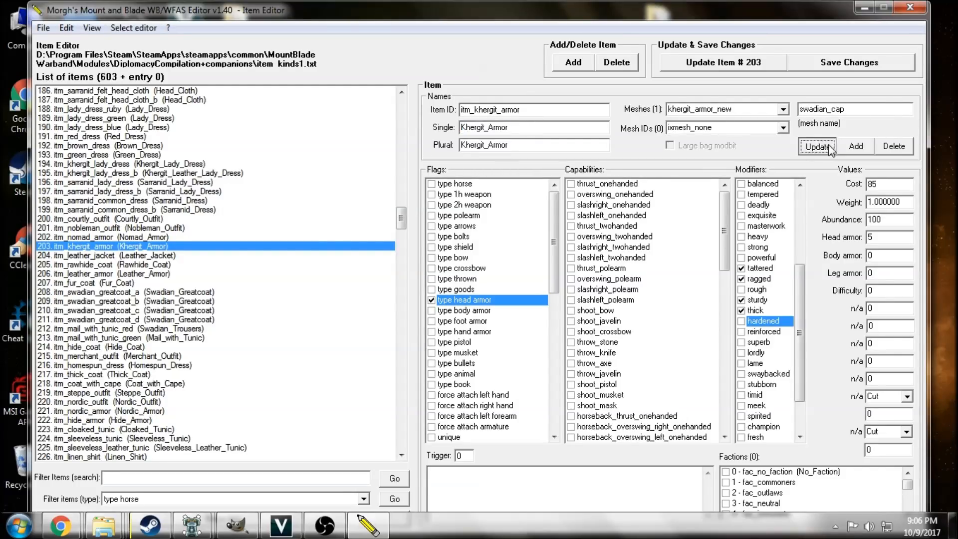
left_click(593, 309)
Change the item ID to itm_swadian_cap, set both singular and plural names to Swadian_Cap, and update item 203.
left_click_drag(523, 110, 477, 112)
key("ctrl+v")
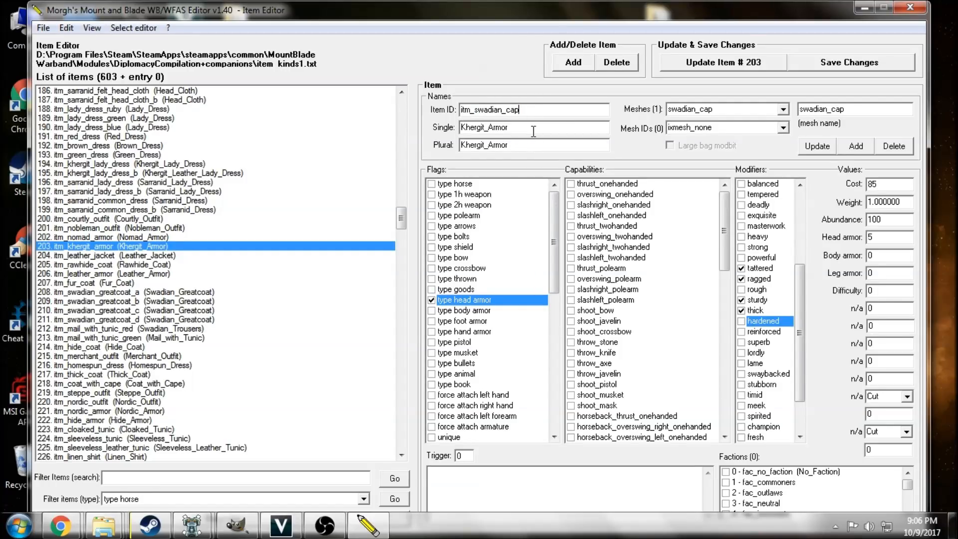
double_click(533, 131)
type("Swadian_Ca")
key("ctrl+a")
key("ctrl+c")
key("Tab")
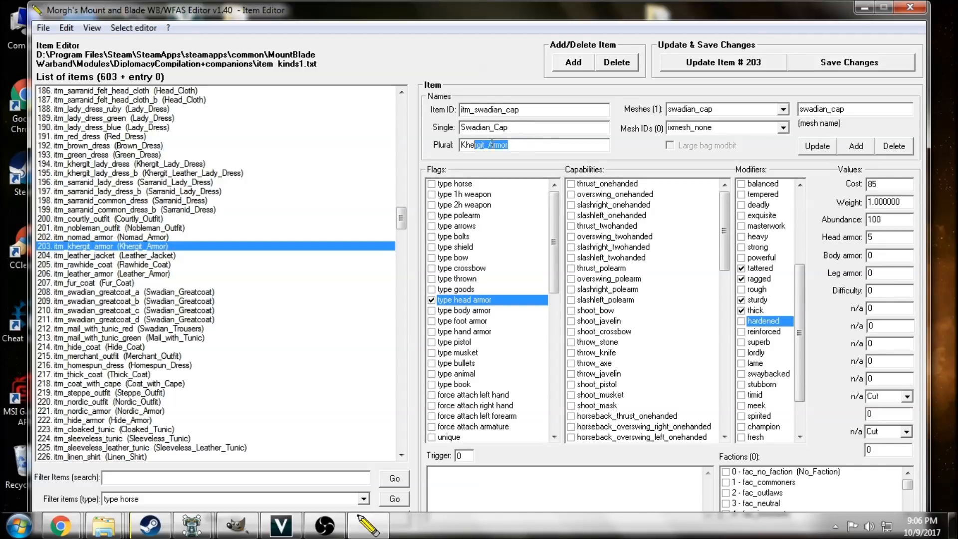
key("ctrl+v")
left_click(758, 67)
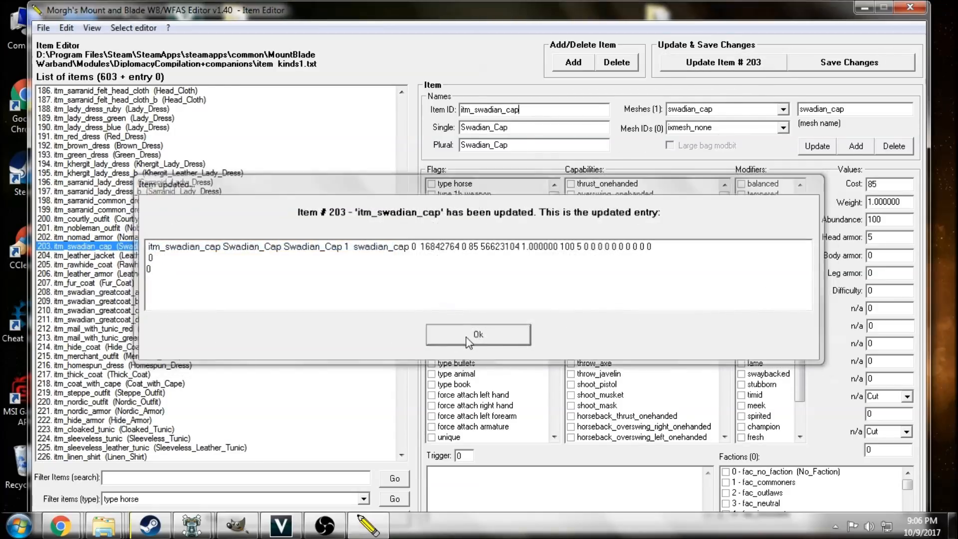
left_click(480, 335)
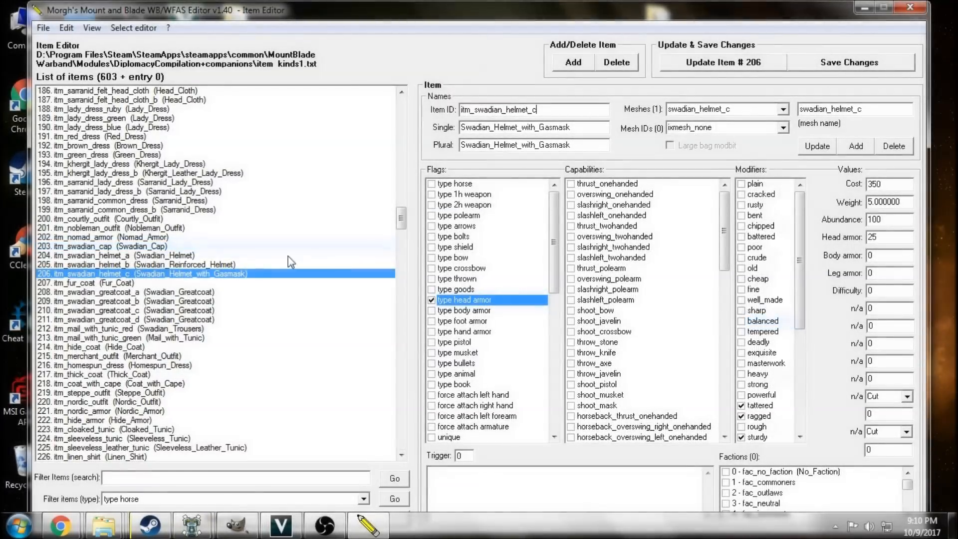
Review the item entries from itm_swadian_cap through itm_swadian_helmet_c.
left_click(192, 248)
left_click(211, 256)
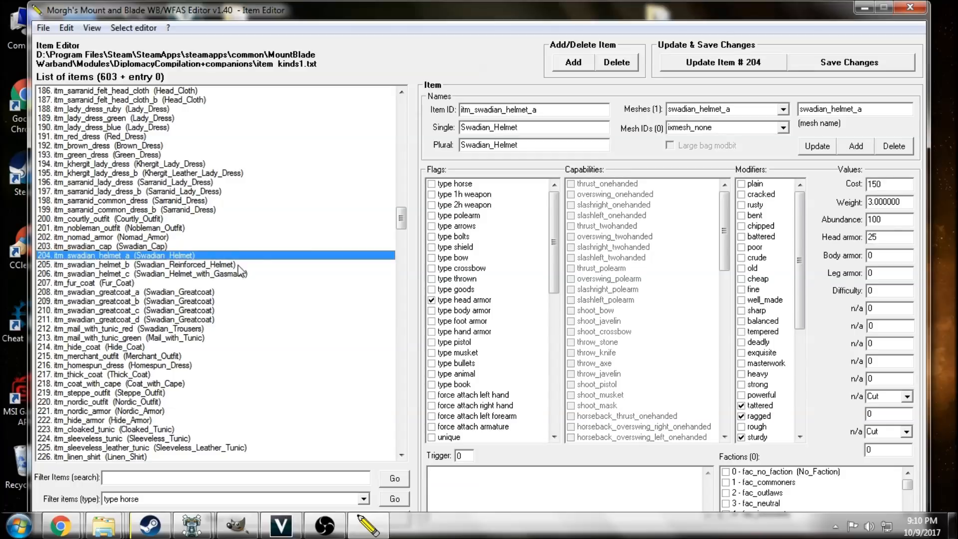
left_click(236, 265)
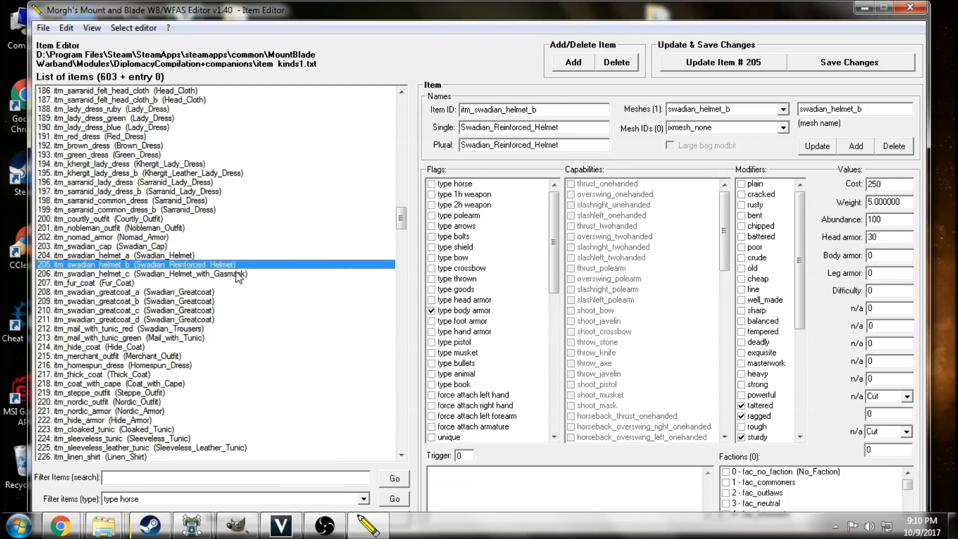
left_click(237, 274)
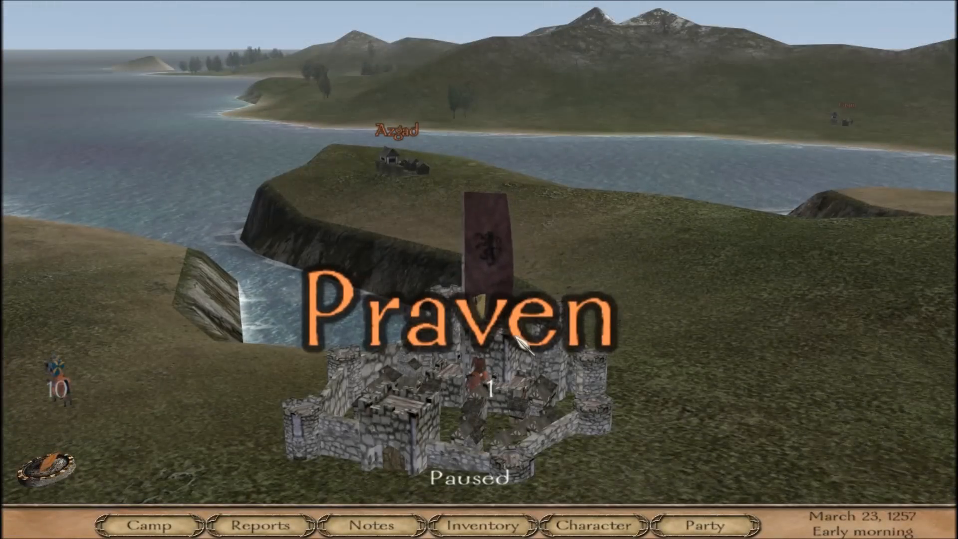
In Mount & Blade Warband, use the camp's find-an-item cheat to open the item range 192 to 287.
left_click(159, 508)
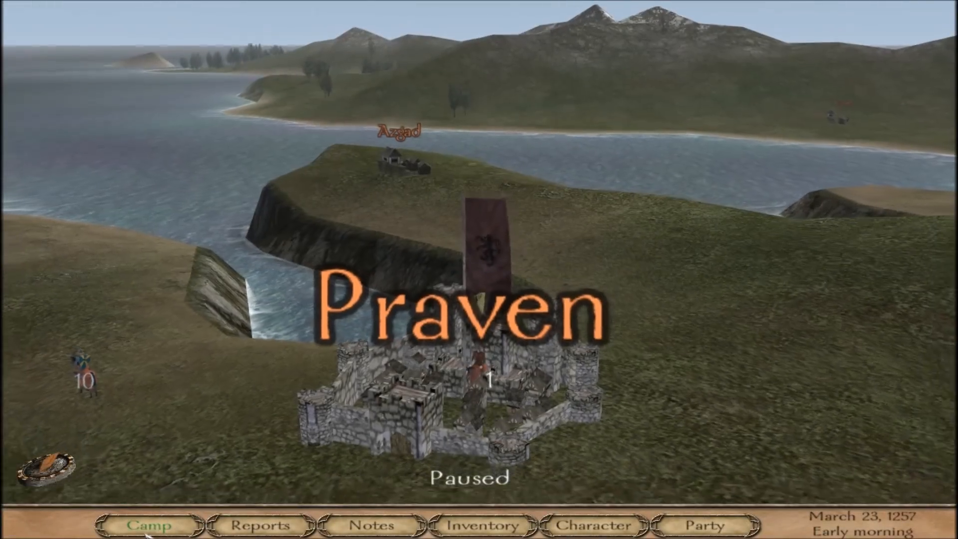
left_click(336, 473)
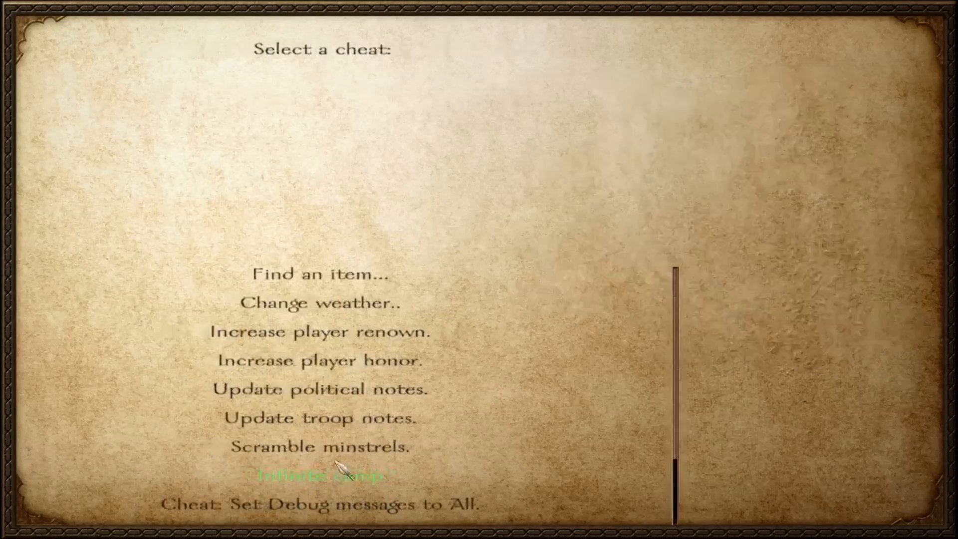
left_click(343, 276)
left_click(375, 361)
left_click(375, 362)
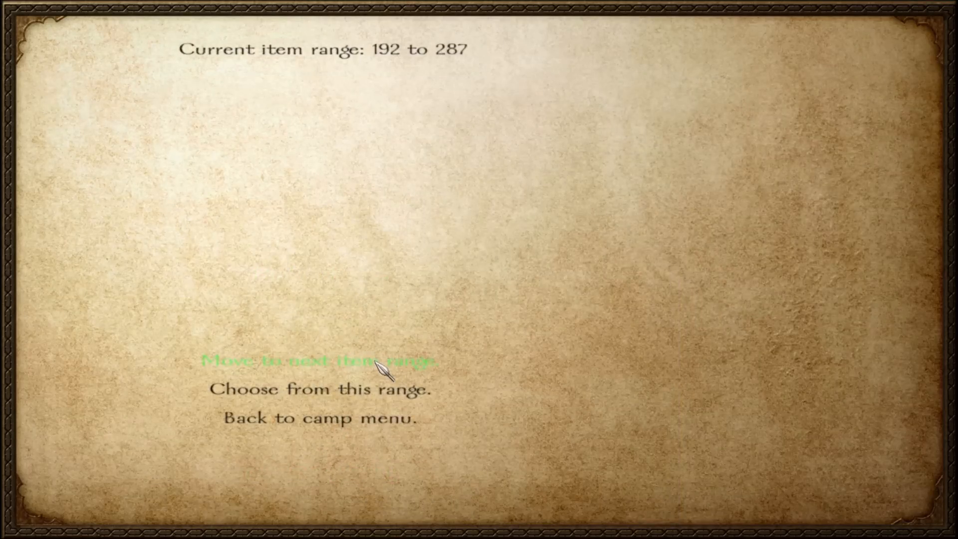
left_click(385, 389)
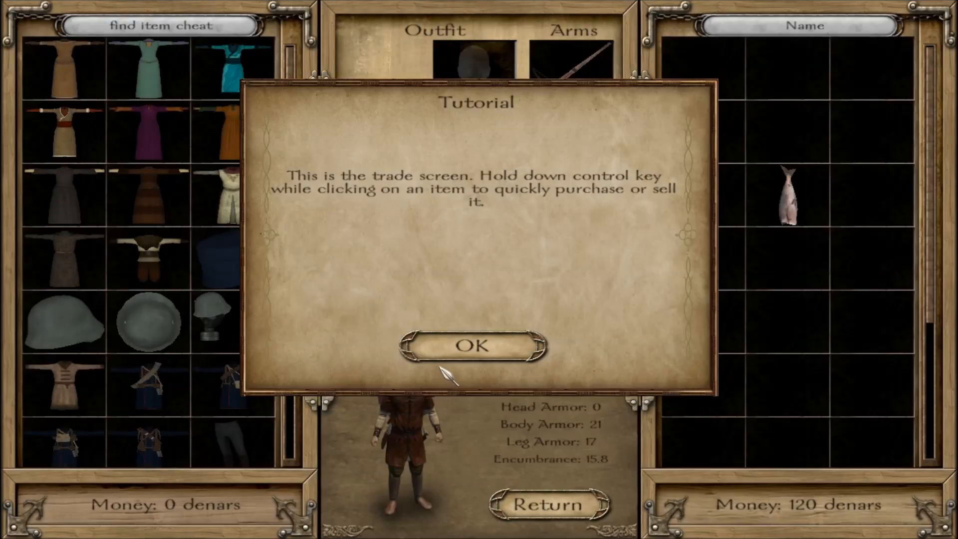
left_click(470, 347)
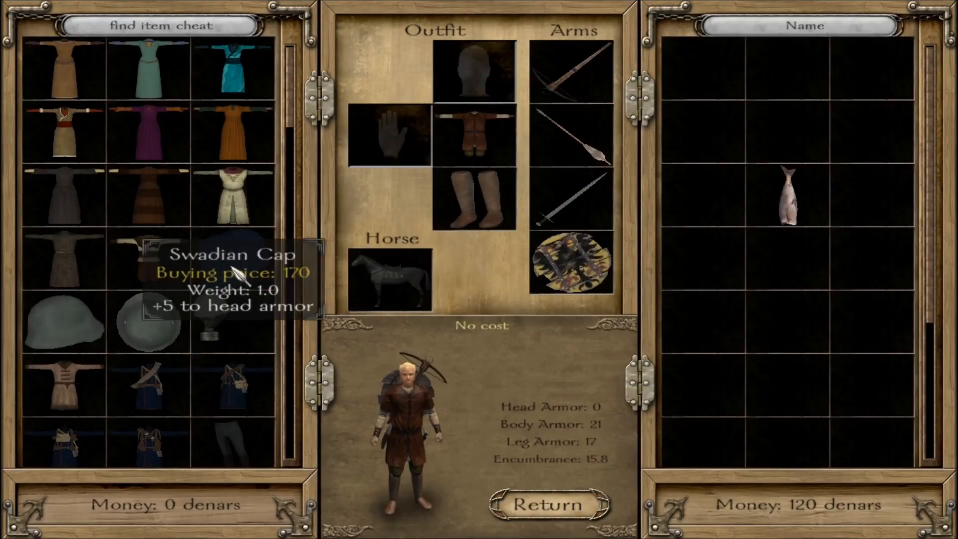
Equip the Swadian Cap on the character and rotate the character preview to inspect it.
left_click(247, 282)
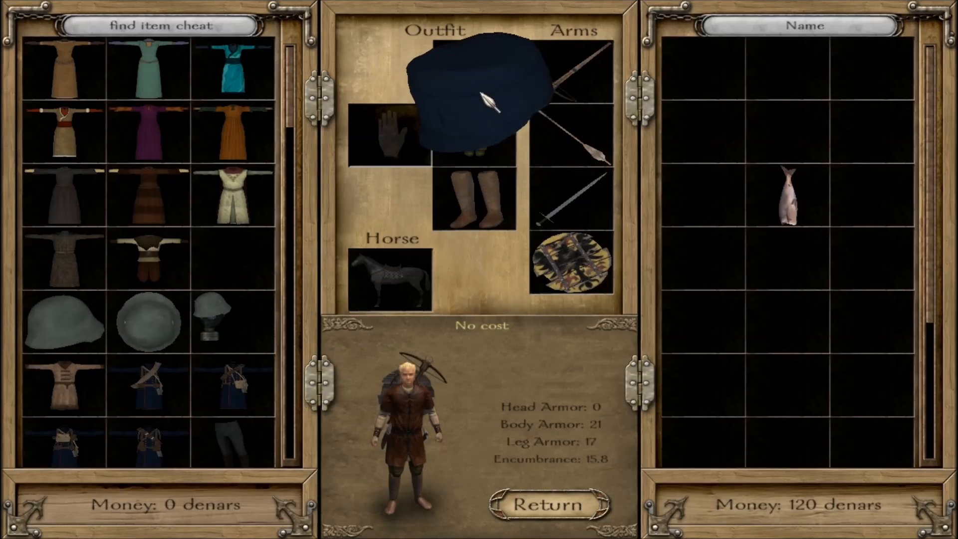
left_click(482, 80)
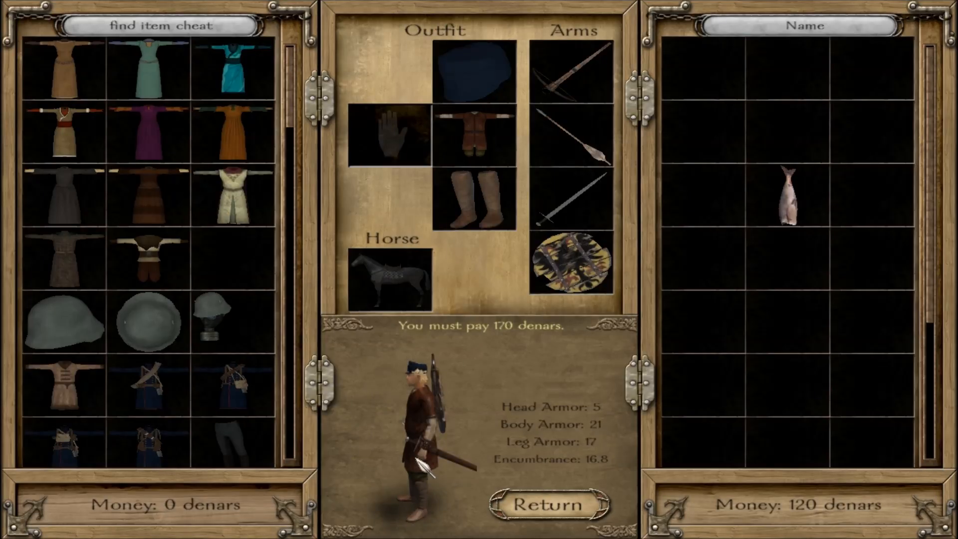
mouse_move(455, 83)
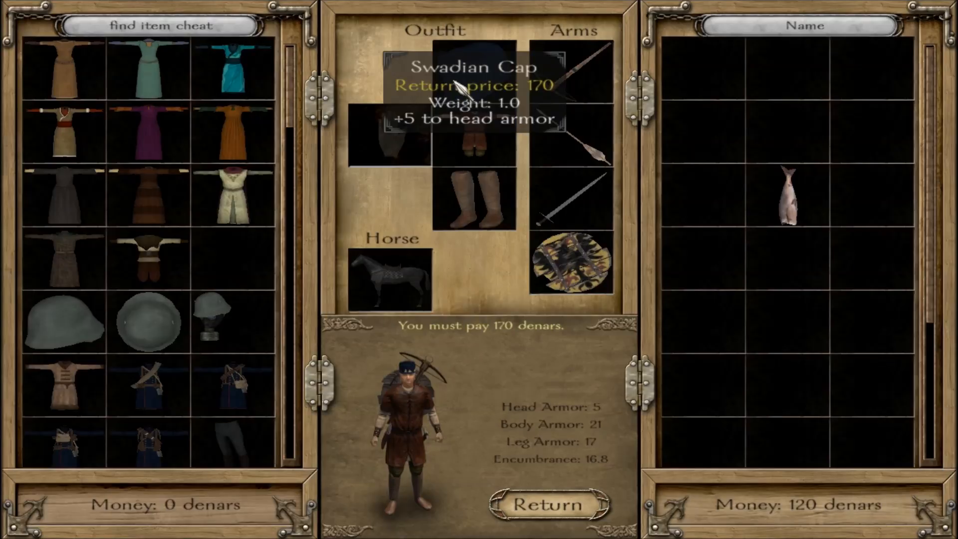
left_click(413, 410)
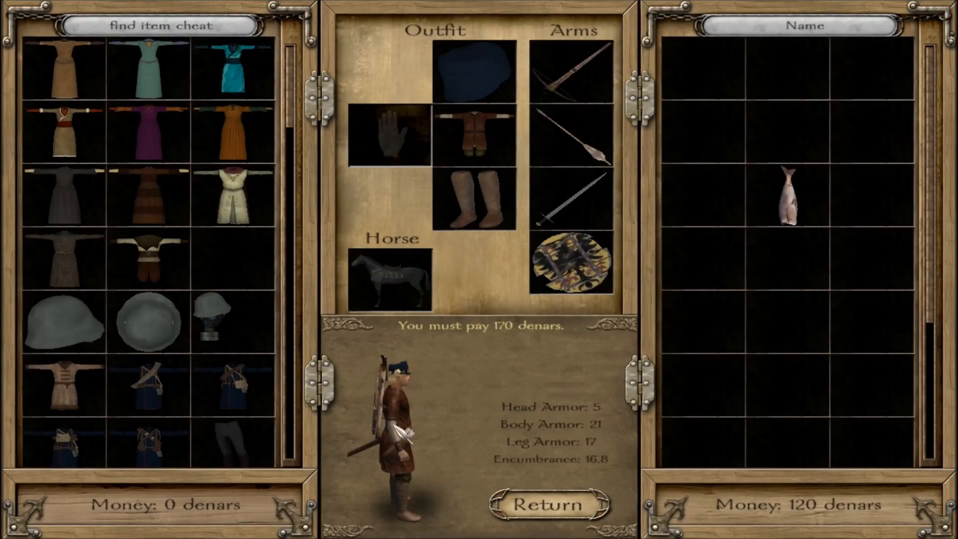
left_click(399, 428)
Equip the Swadian Greatcoat with the shoulder strap and store the replaced body armor in the inventory.
left_click_drag(149, 384, 479, 152)
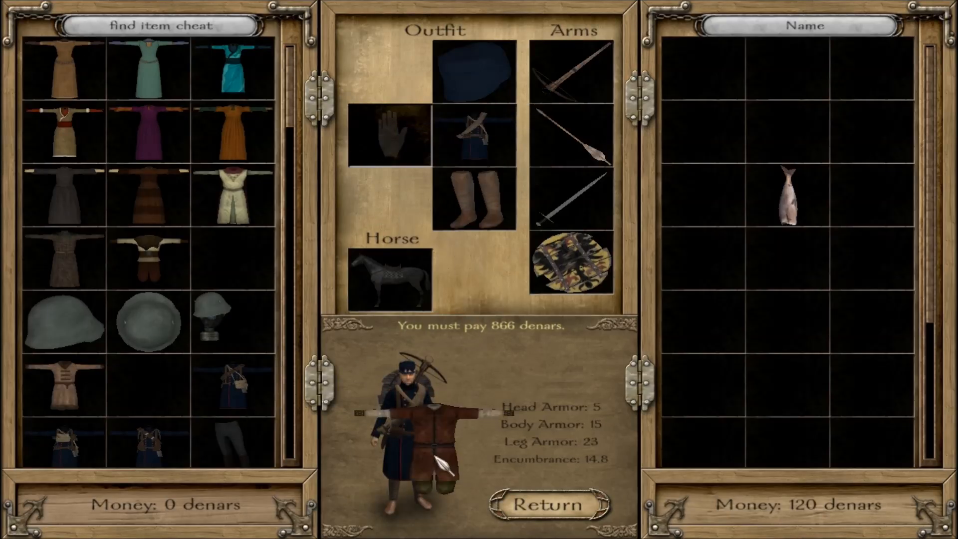
left_click(410, 459)
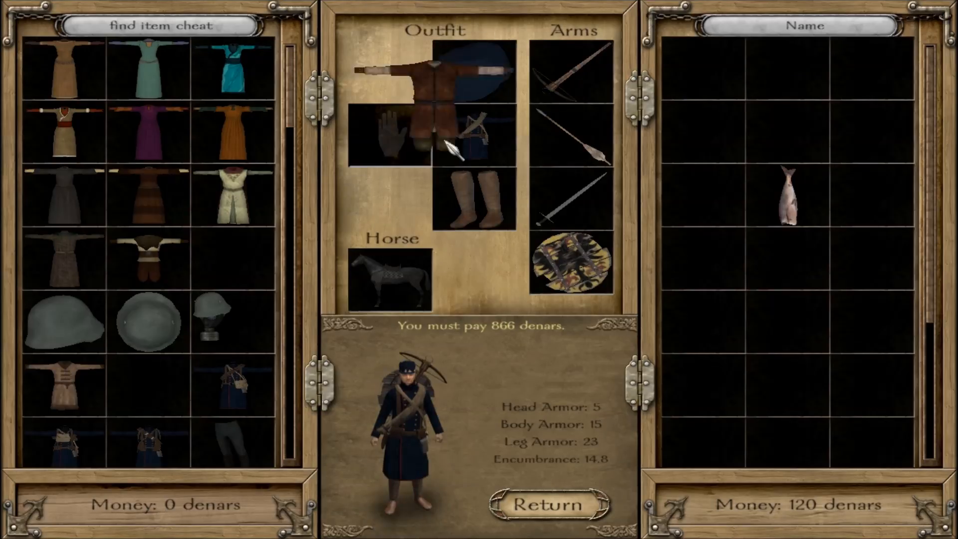
left_click(694, 150)
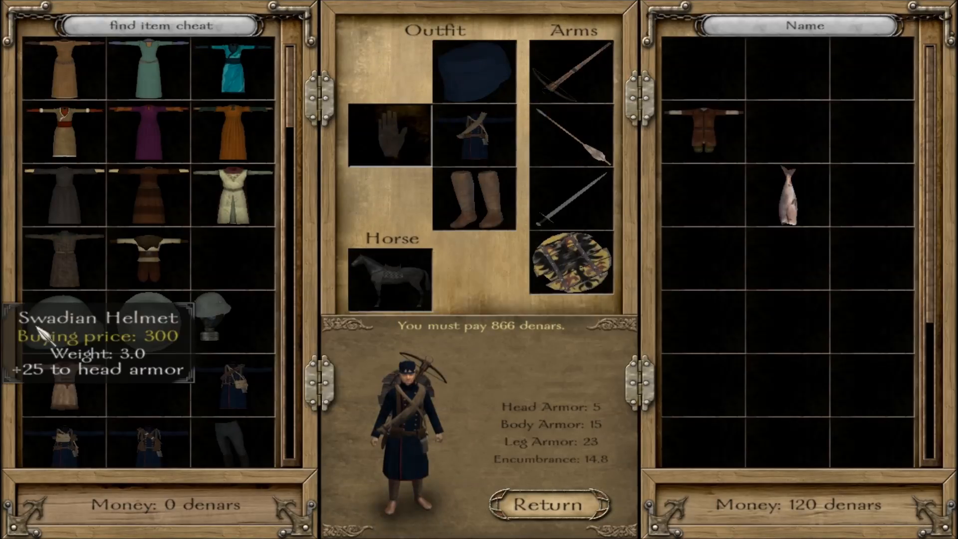
Equip the Swadian Helmet in place of the cap and store the cap in the inventory.
left_click(55, 341)
left_click(474, 72)
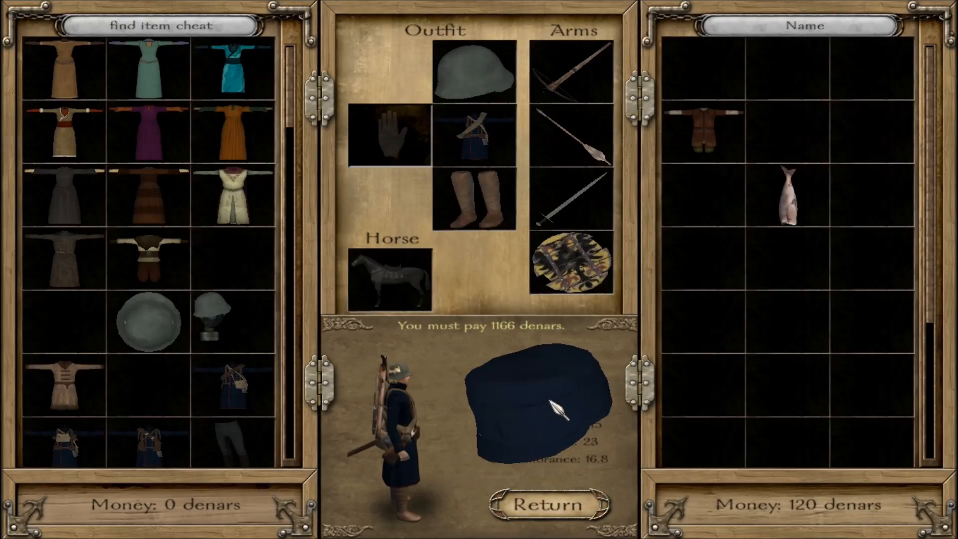
left_click(708, 83)
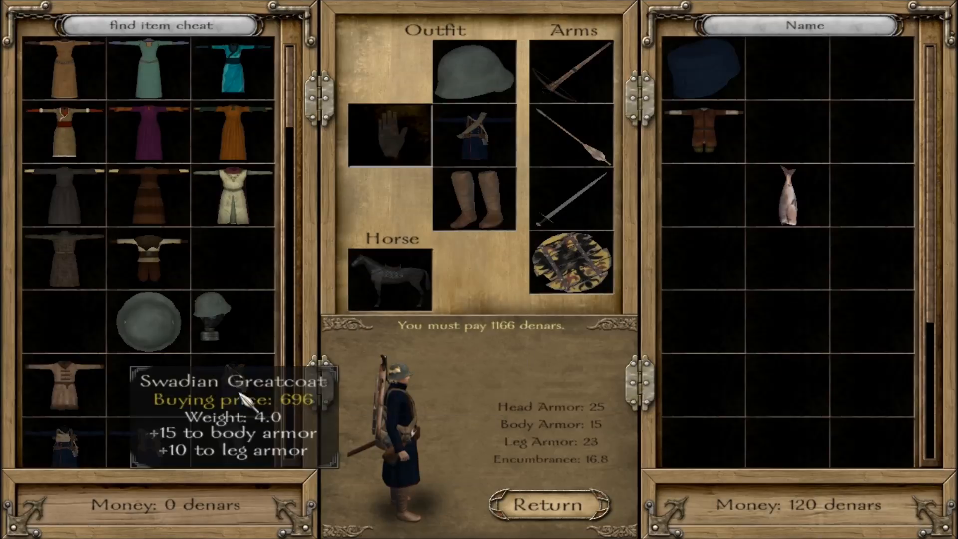
Move the Swadian Reinforced Helmet from the cheat items and the worn Swadian Helmet into the inventory.
left_click(156, 340)
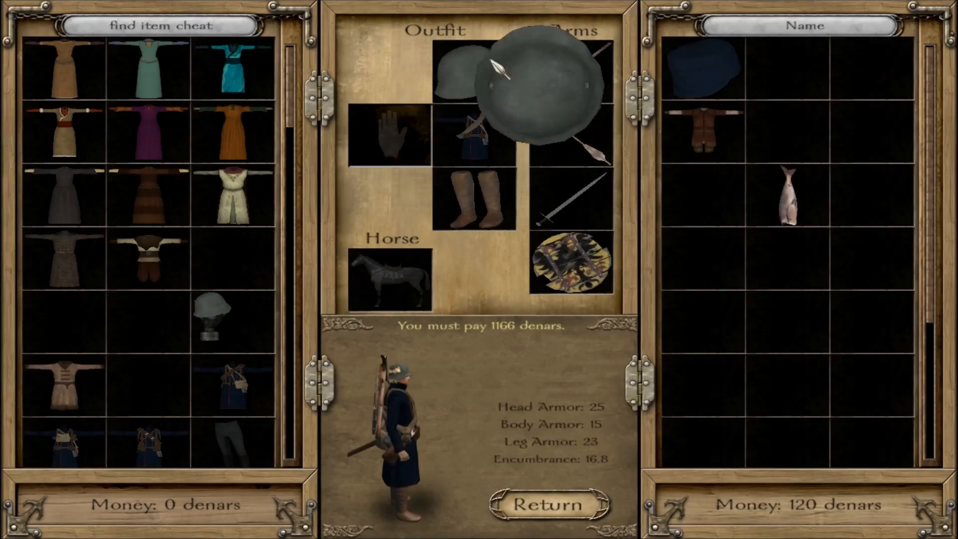
left_click(781, 75)
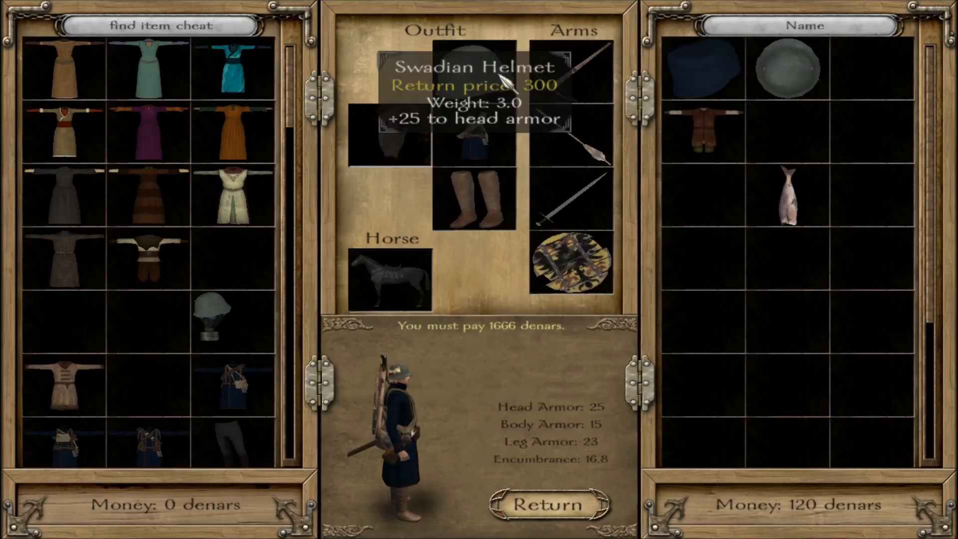
left_click(502, 78)
left_click(791, 151)
left_click(788, 80)
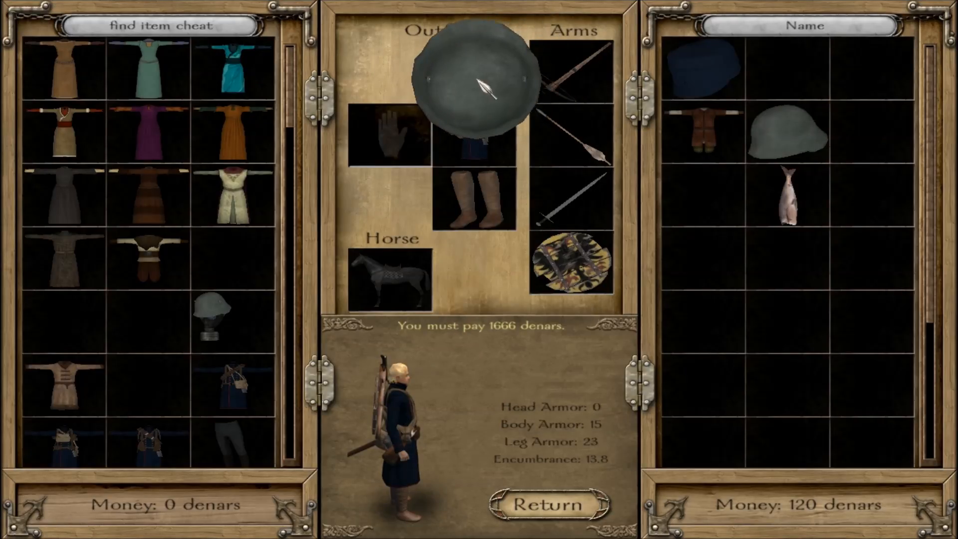
left_click(791, 83)
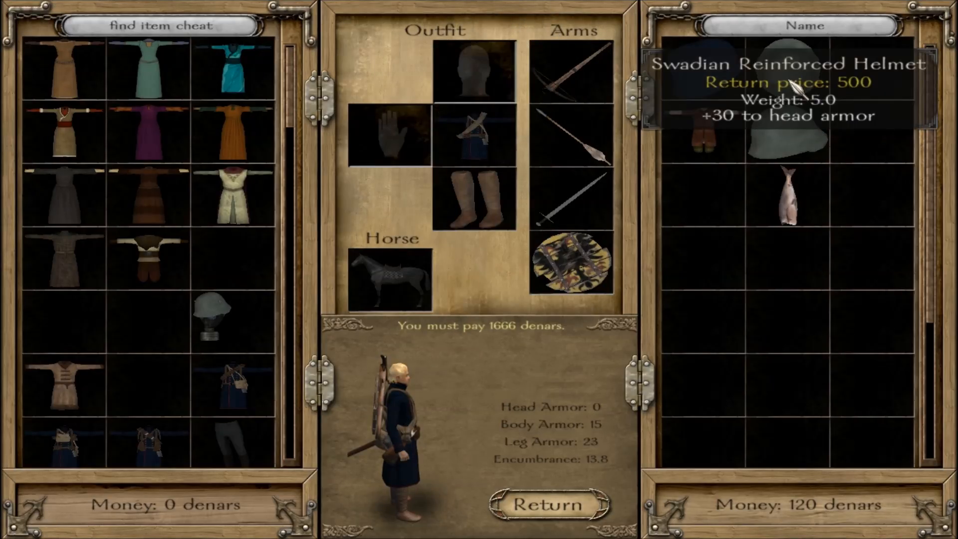
Try the Swadian Reinforced Helmet in the body armor slot, put the greatcoat back on and return the helmet to the inventory.
left_click(796, 90)
left_click(502, 153)
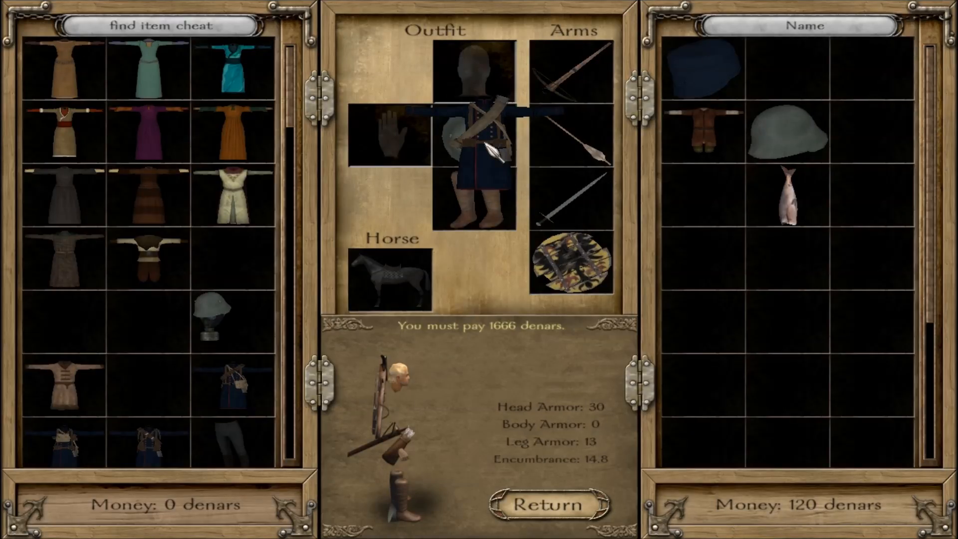
left_click(494, 145)
left_click(474, 70)
left_click(789, 70)
Equip the Swadian Helmet with Gasmask and rotate the character preview to inspect it from several sides.
left_click(213, 317)
left_click(474, 70)
left_click_drag(395, 445, 410, 459)
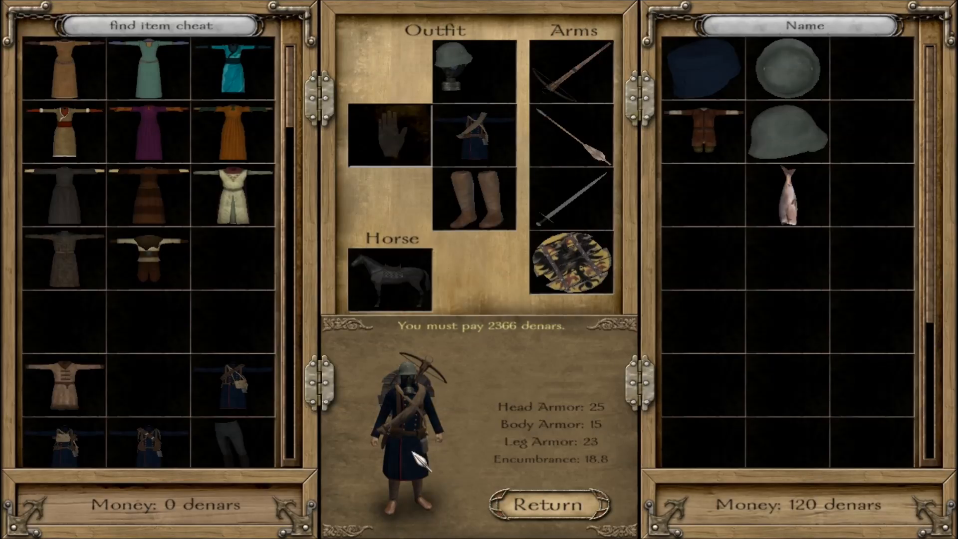
left_click_drag(412, 452, 410, 457)
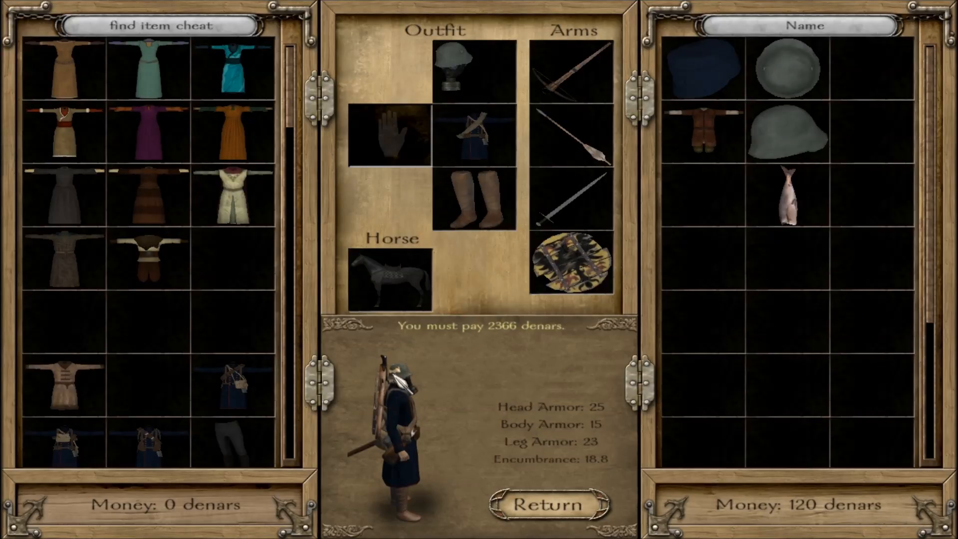
left_click(401, 439)
left_click(406, 441)
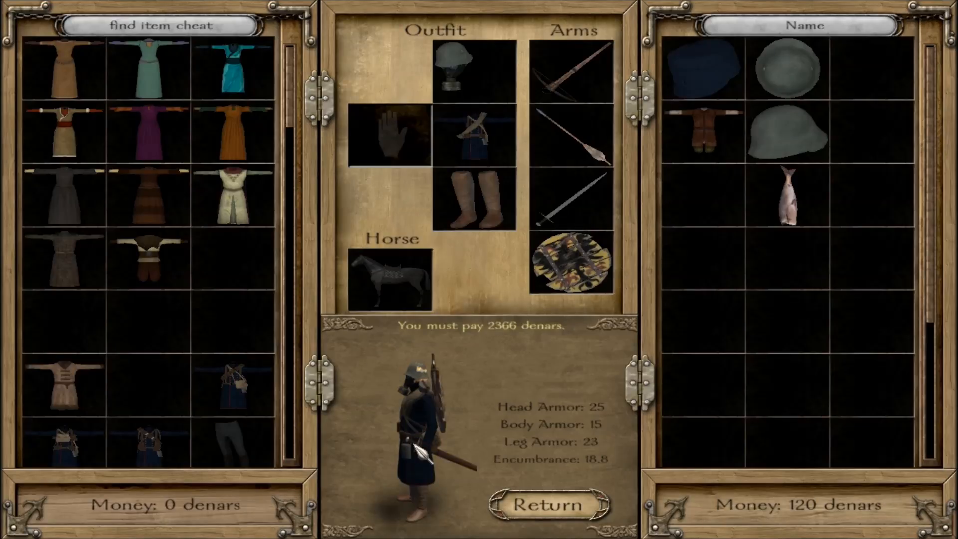
left_click(413, 445)
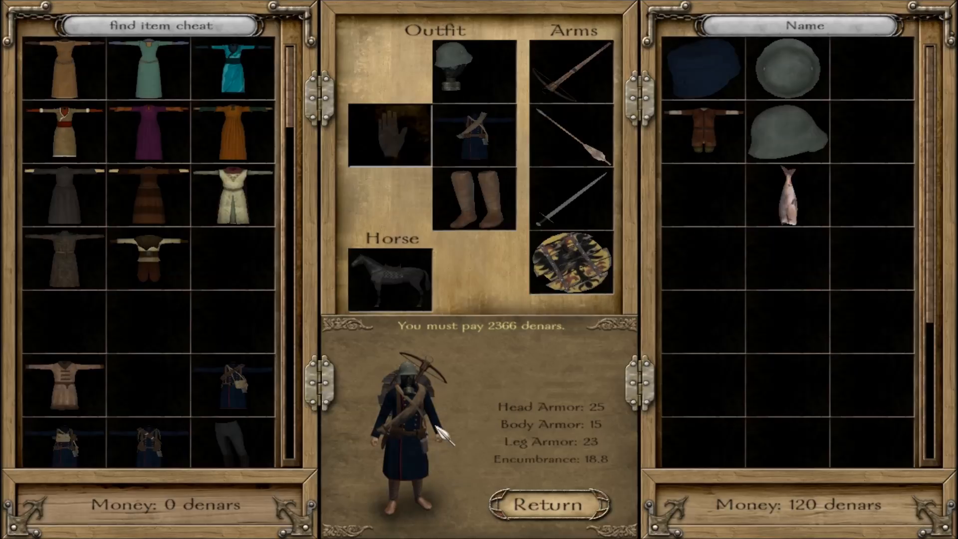
Equip the dark trousers with boots from the cheat items in place of the brown leather boots, and move those boots to the cheat items.
left_click_drag(230, 442, 472, 219)
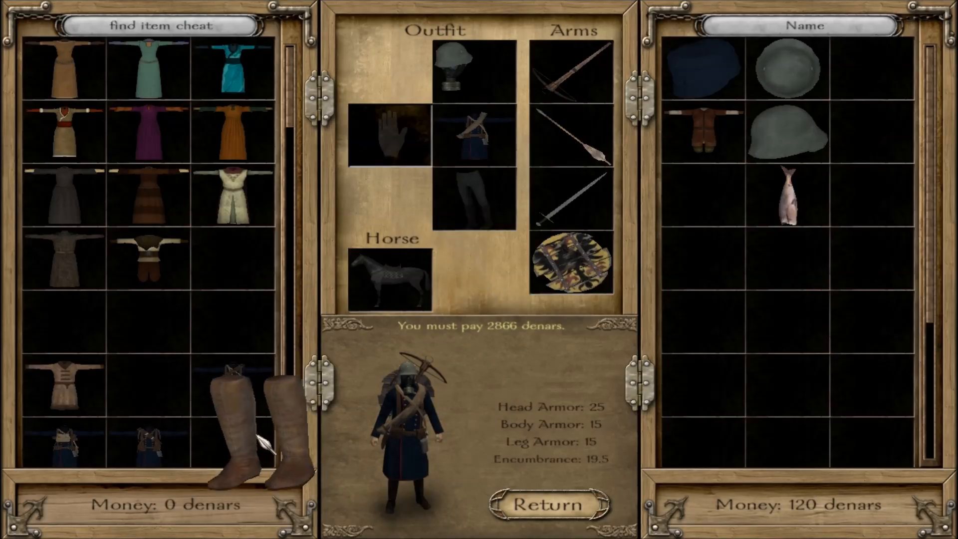
left_click(407, 442)
left_click(407, 442)
left_click(407, 443)
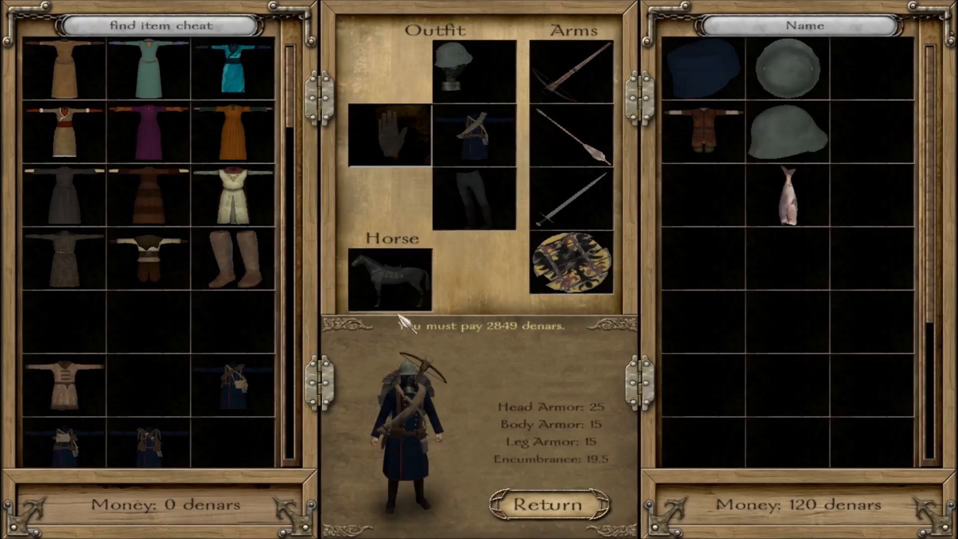
Move the shield, sword, arrows and crossbow into the cheat items and rotate the character preview to inspect the gasmask helmet with the uniform.
left_click_drag(556, 249, 64, 321)
left_click_drag(571, 197, 148, 322)
left_click_drag(572, 135, 244, 344)
left_click_drag(571, 70, 148, 384)
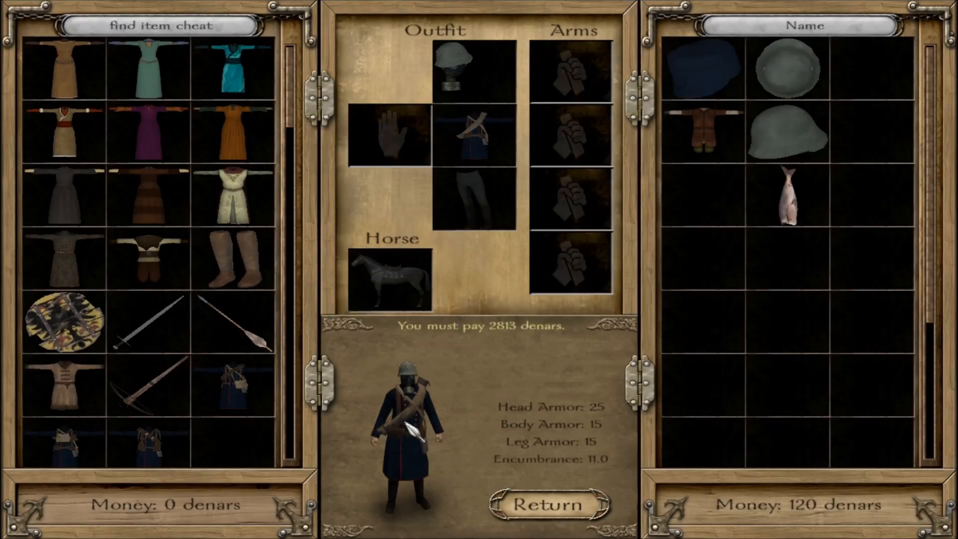
left_click(410, 473)
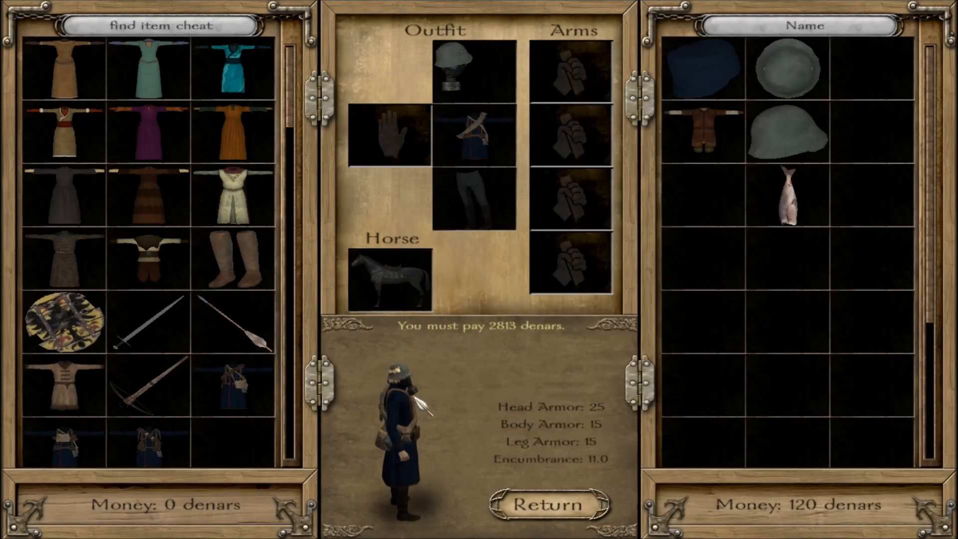
left_click(412, 442)
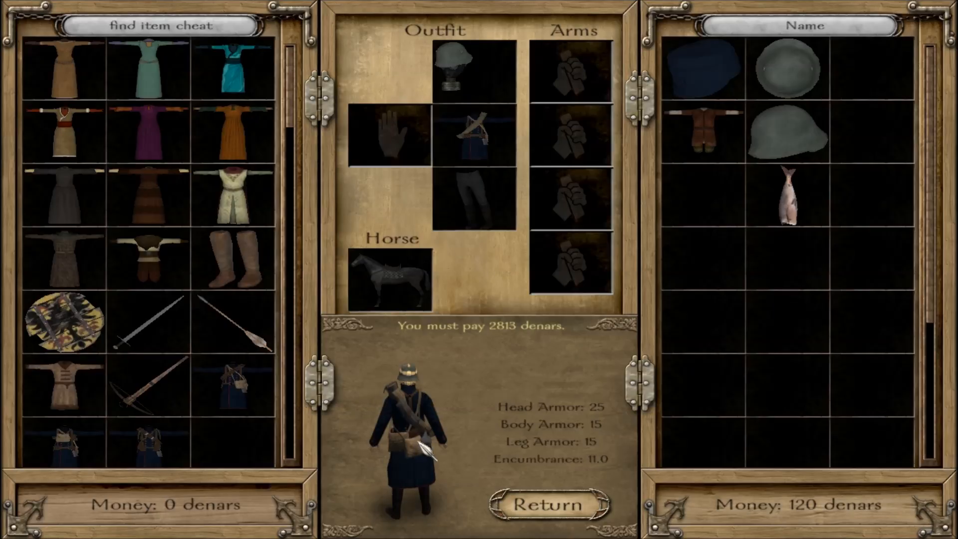
left_click(425, 439)
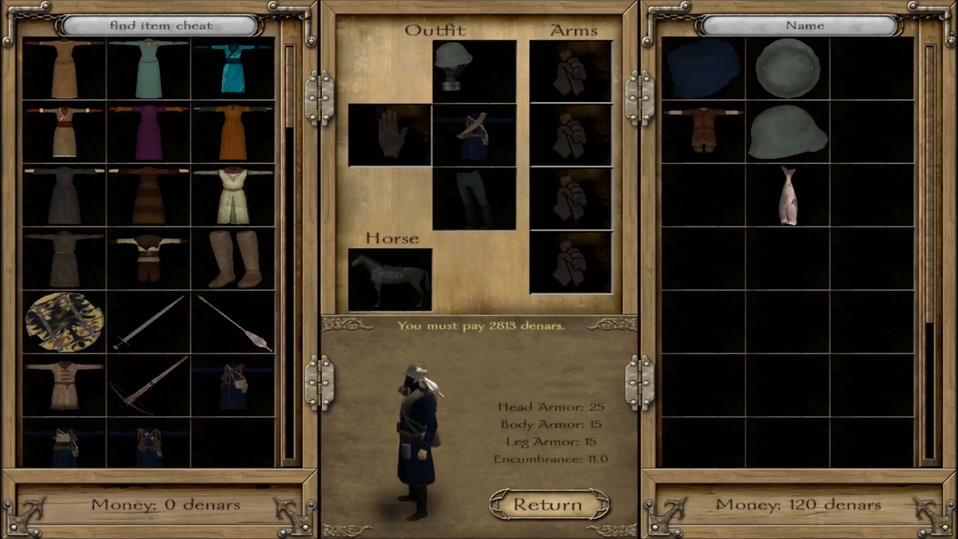
left_click(426, 380)
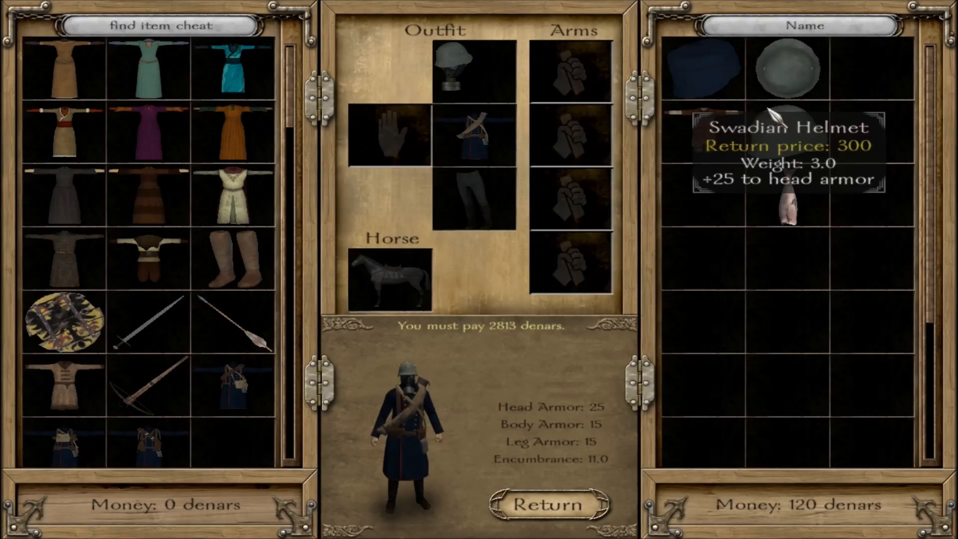
Equip the Swadian Helmet in place of the gasmask helmet, store the latter in the inventory and rotate the character preview to inspect it.
mouse_move(787, 132)
left_click_drag(787, 133, 469, 69)
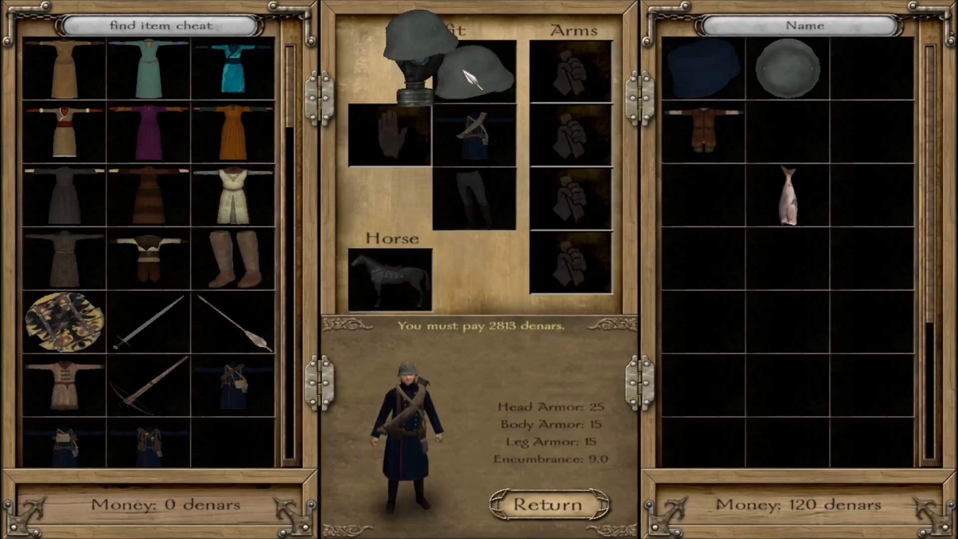
left_click(426, 425)
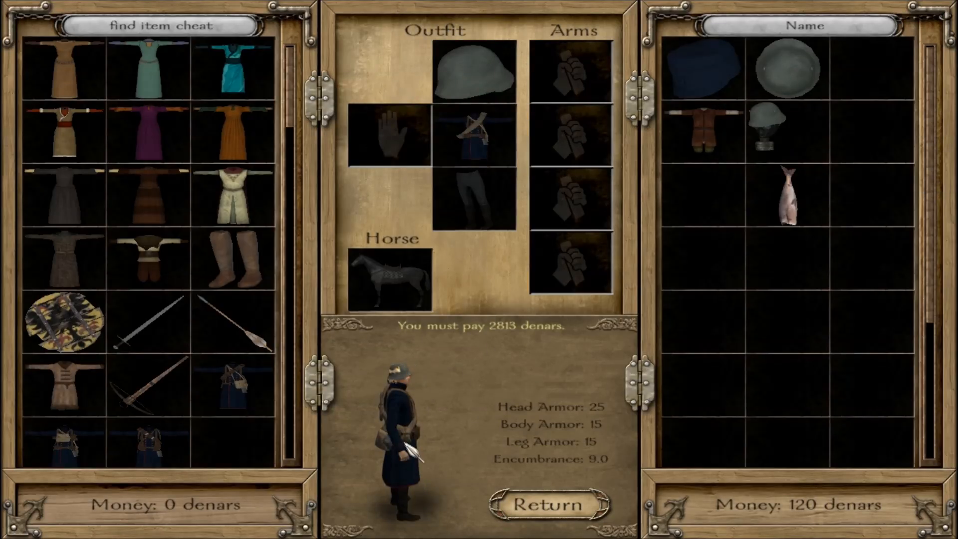
left_click(407, 446)
left_click(407, 446)
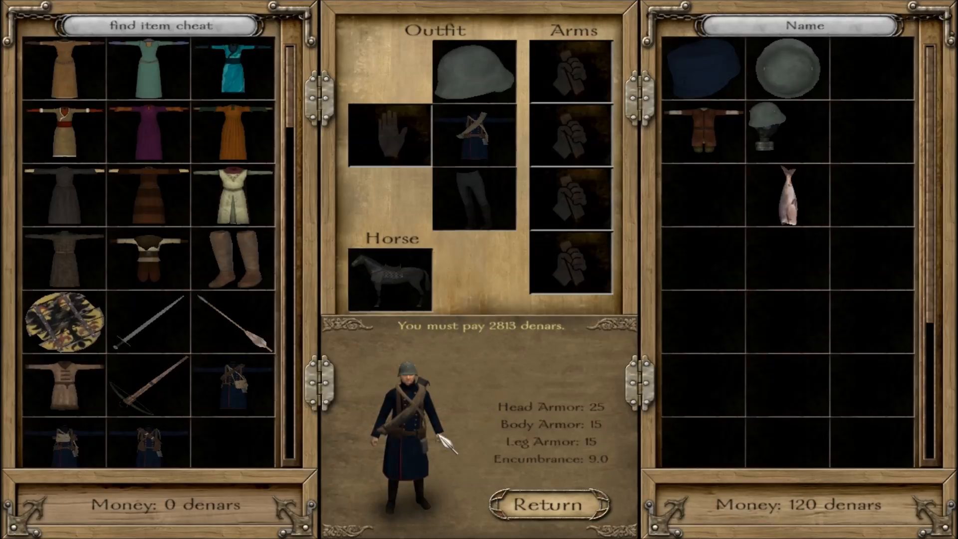
Take the dark trousers out of the leg armor slot and put them back on.
left_click_drag(485, 213, 484, 211)
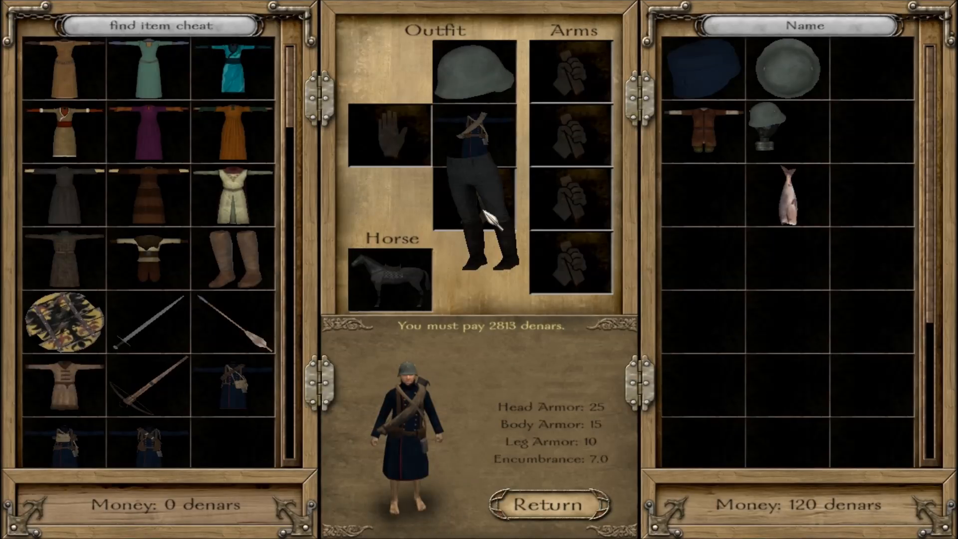
left_click_drag(483, 211, 486, 213)
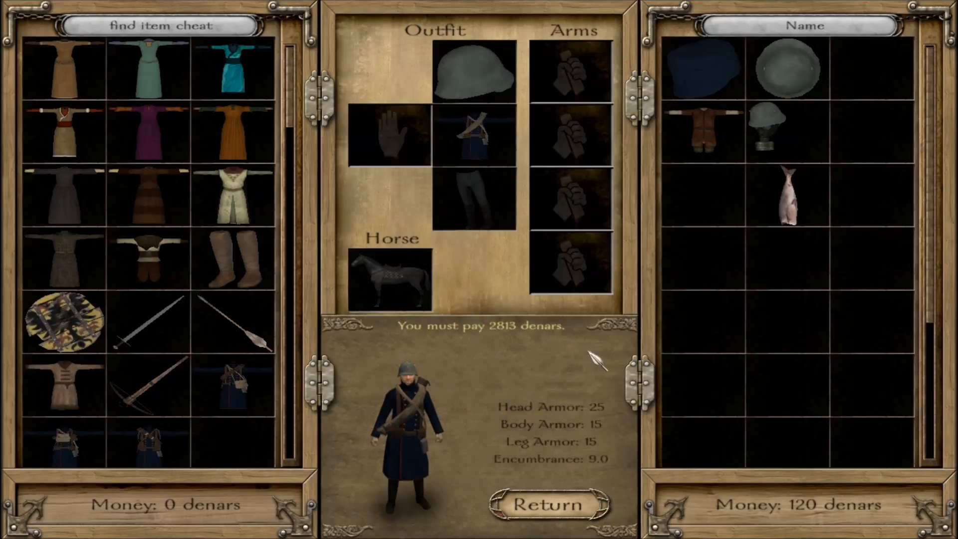